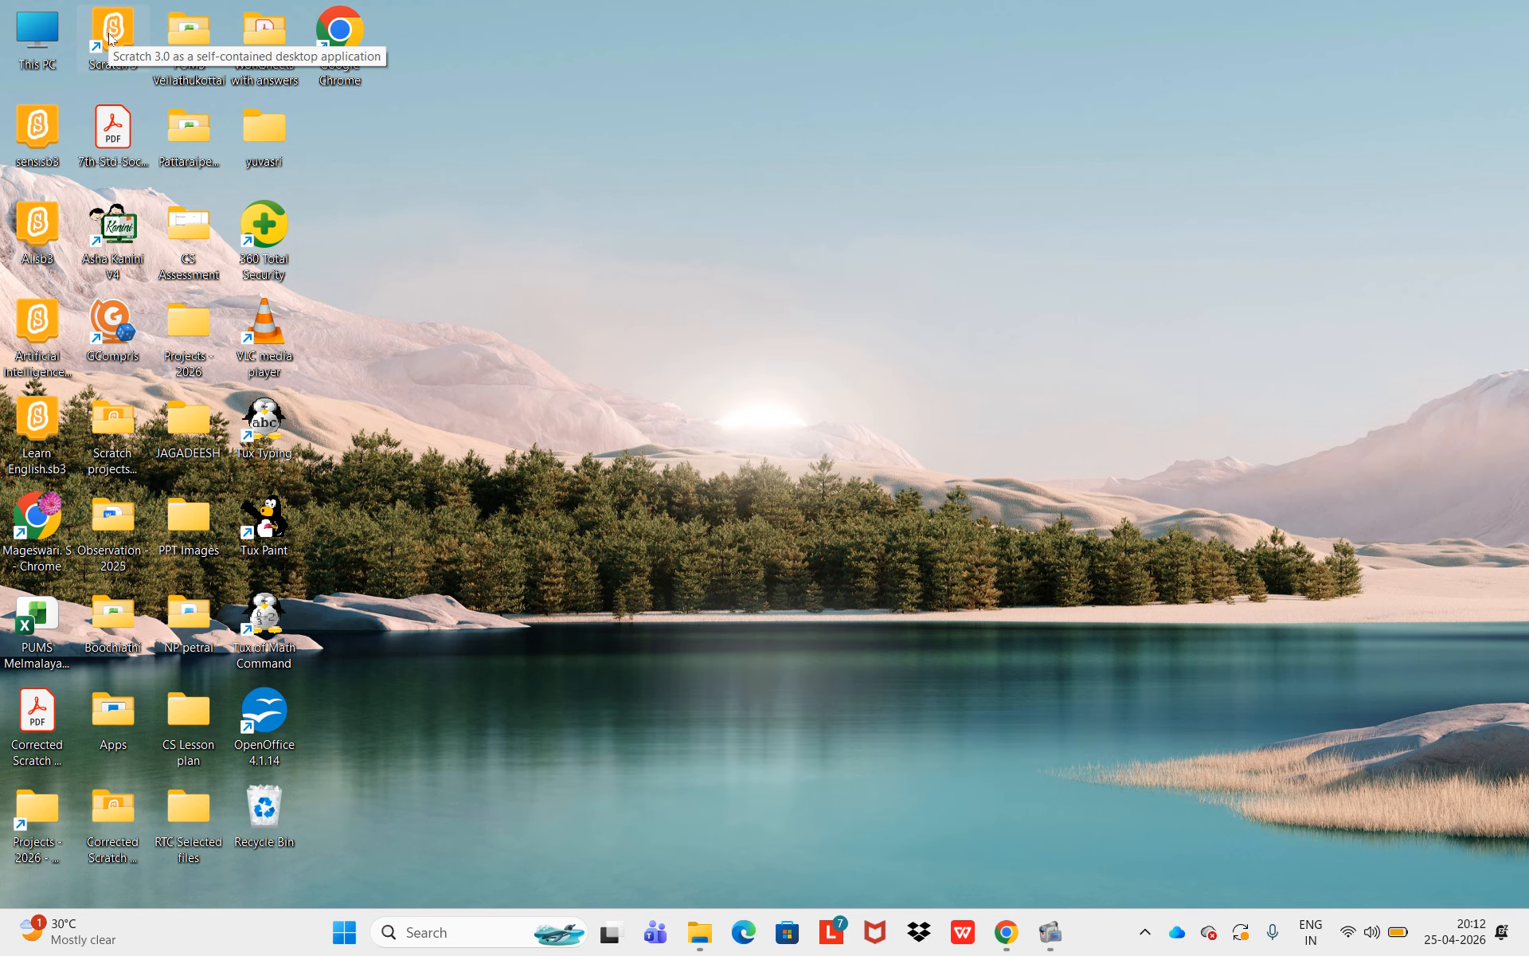
- Launch Scratch 3.0 from the desktop and maximize its window
double_click(111, 38)
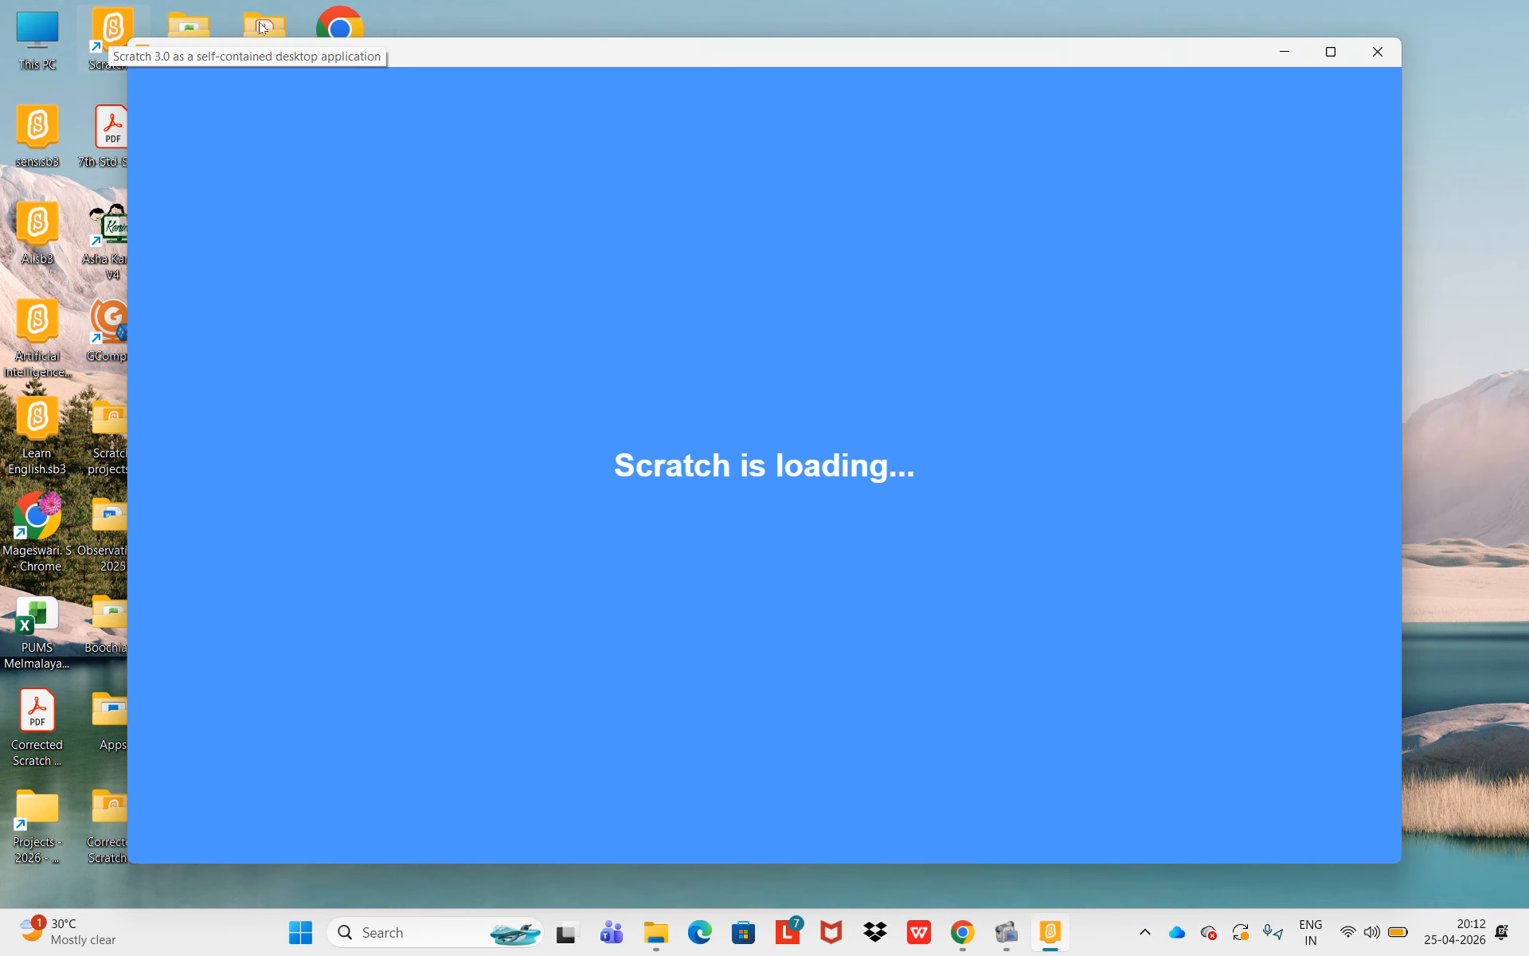
click(1331, 53)
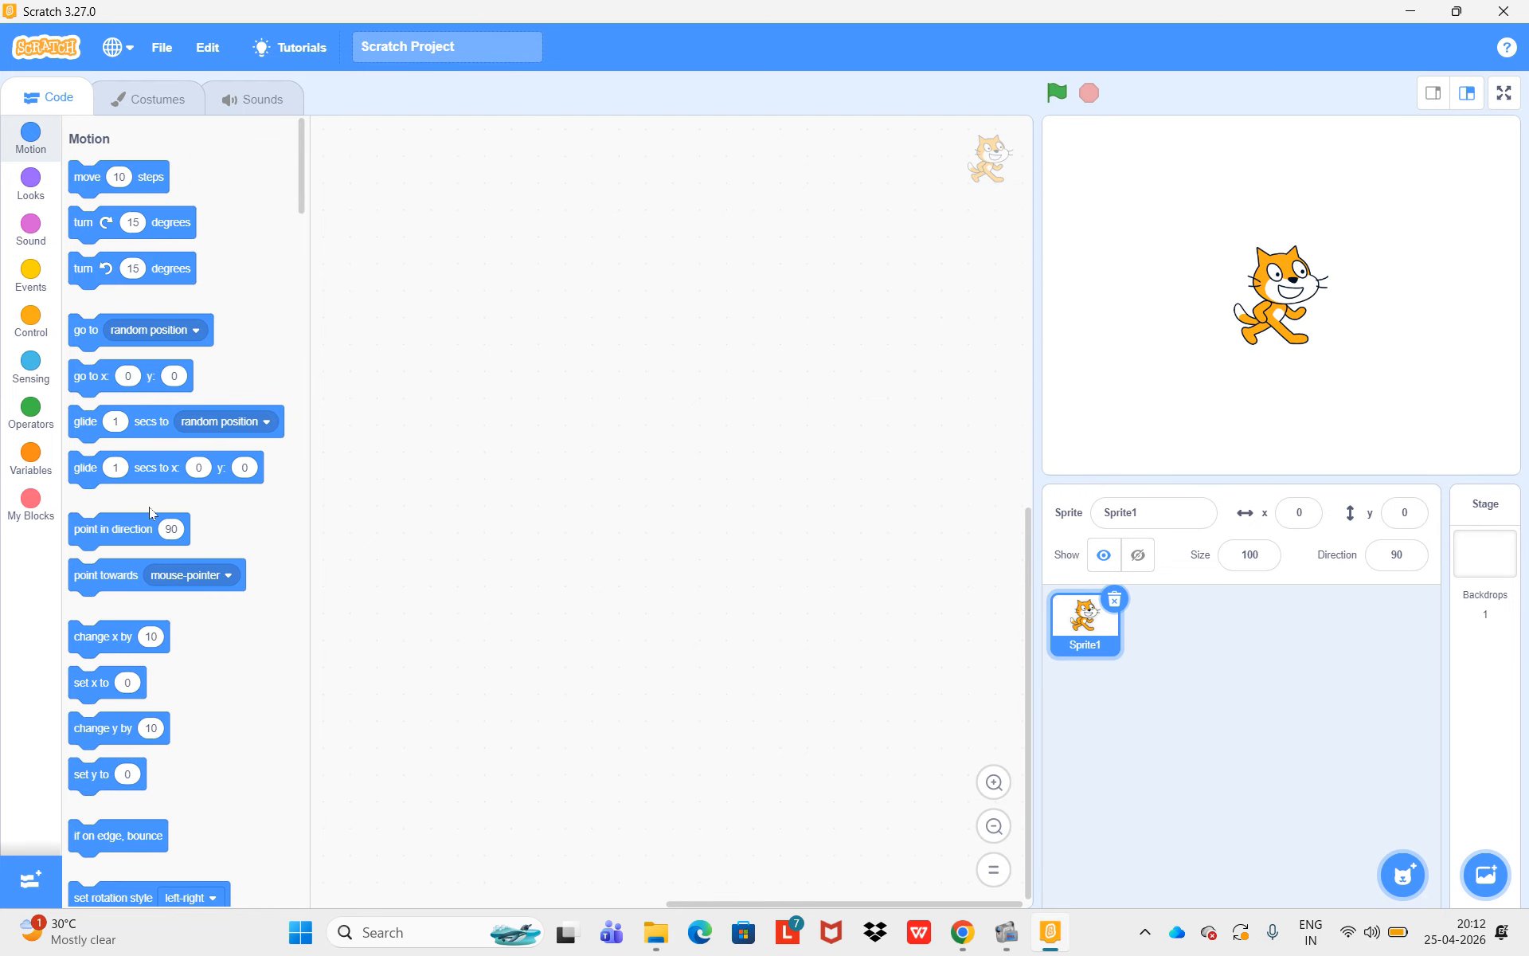
- Look through the Motion, Looks, Sound, Events and Control block categories
click(45, 140)
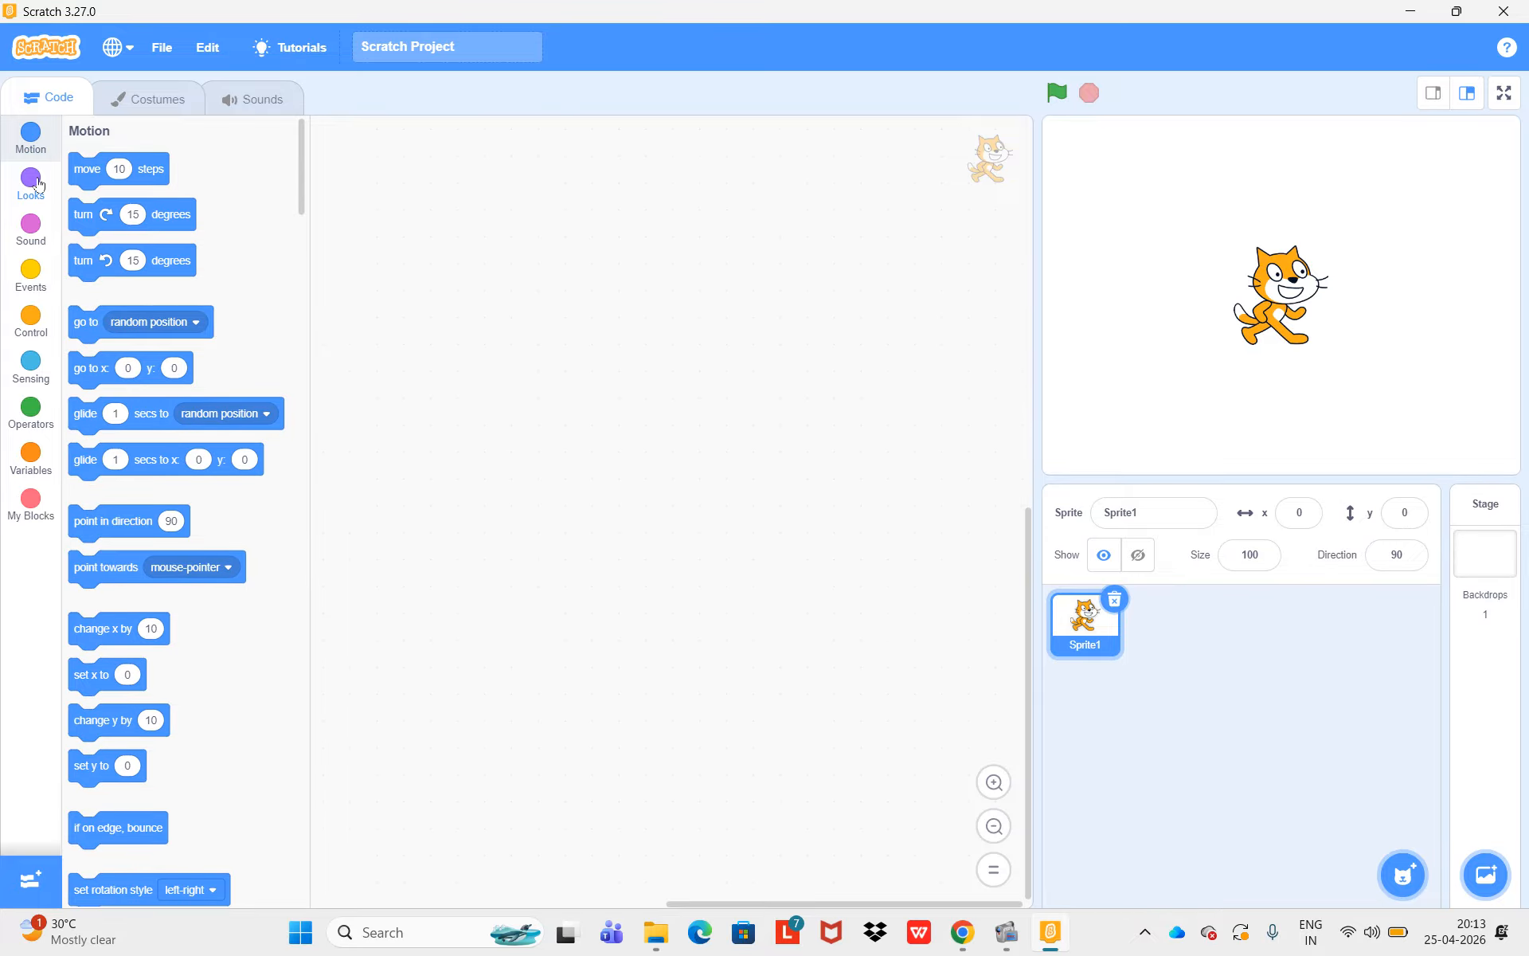
click(37, 182)
click(31, 227)
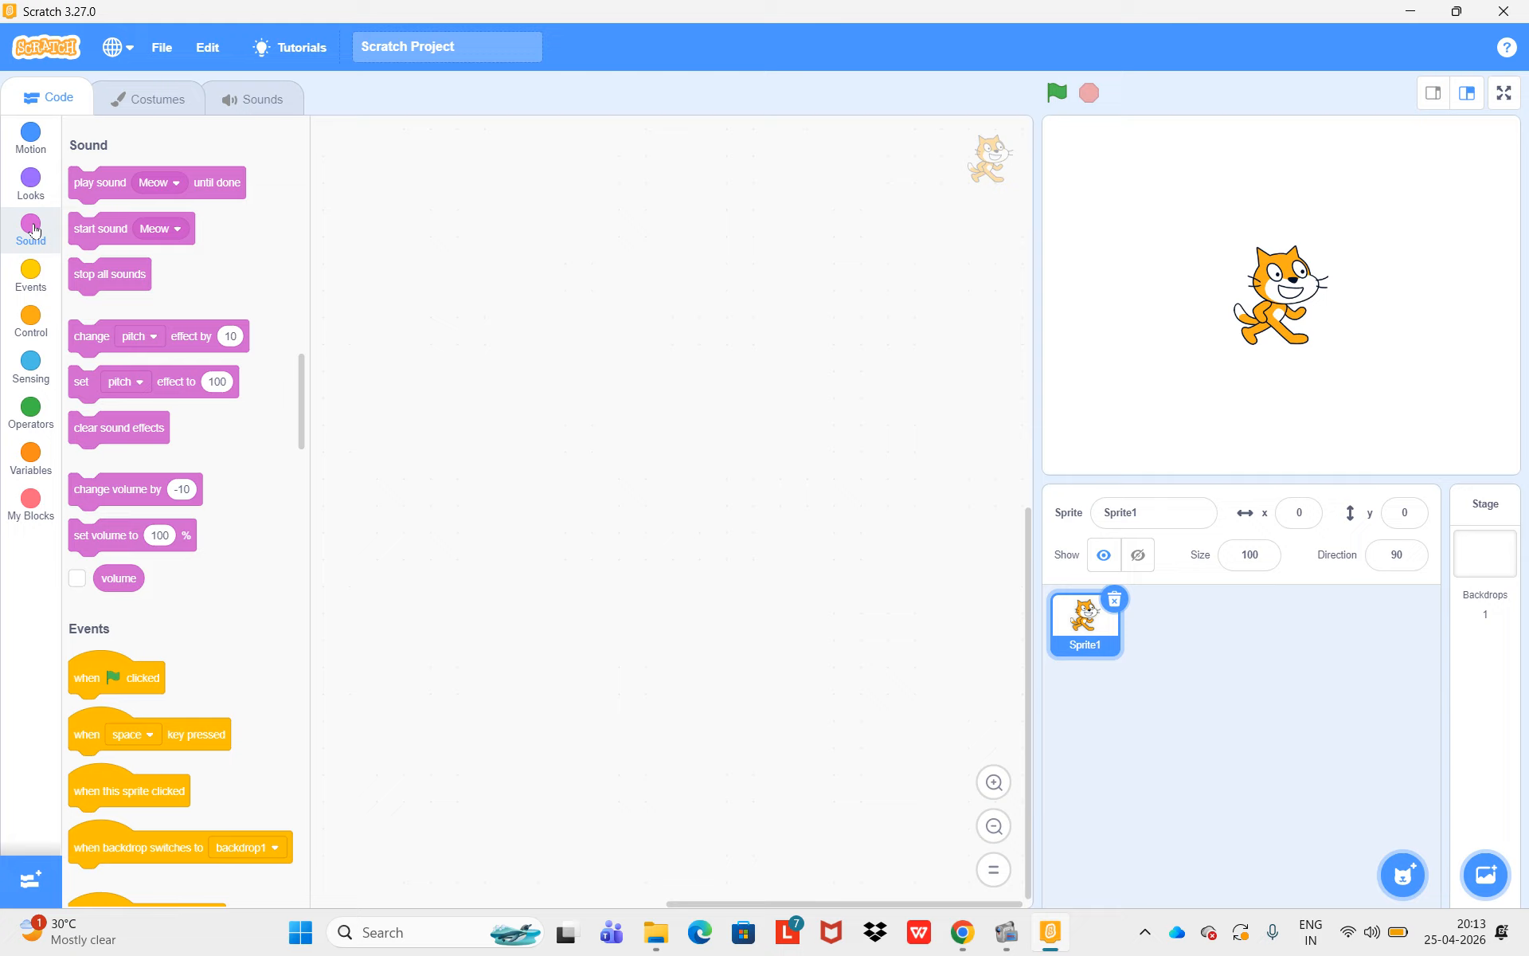
click(30, 279)
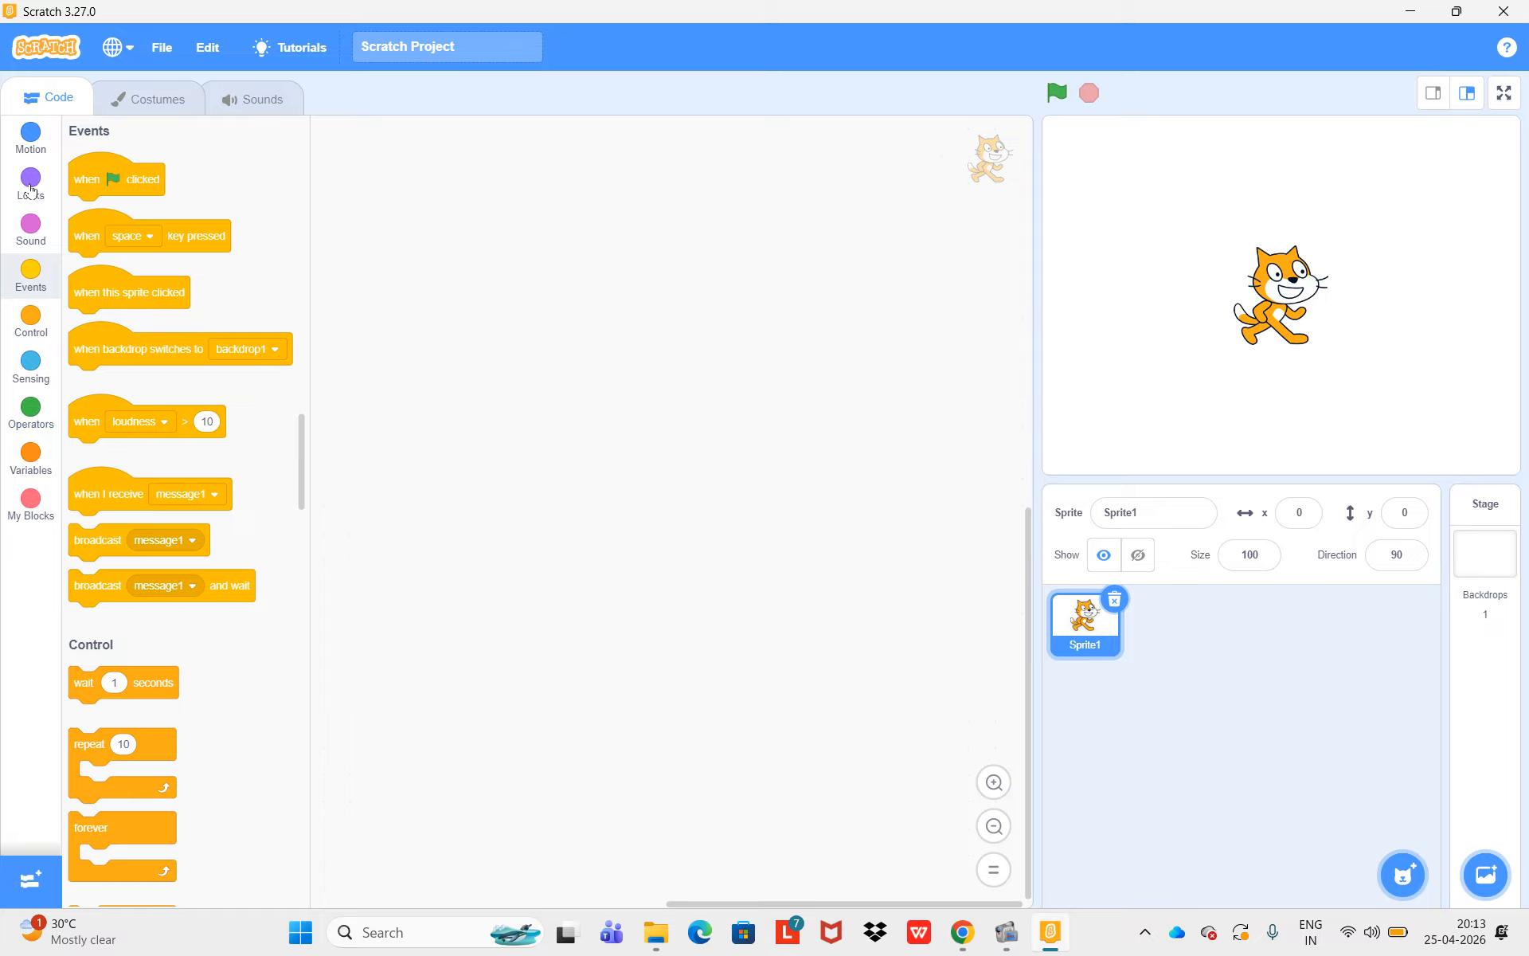
click(28, 320)
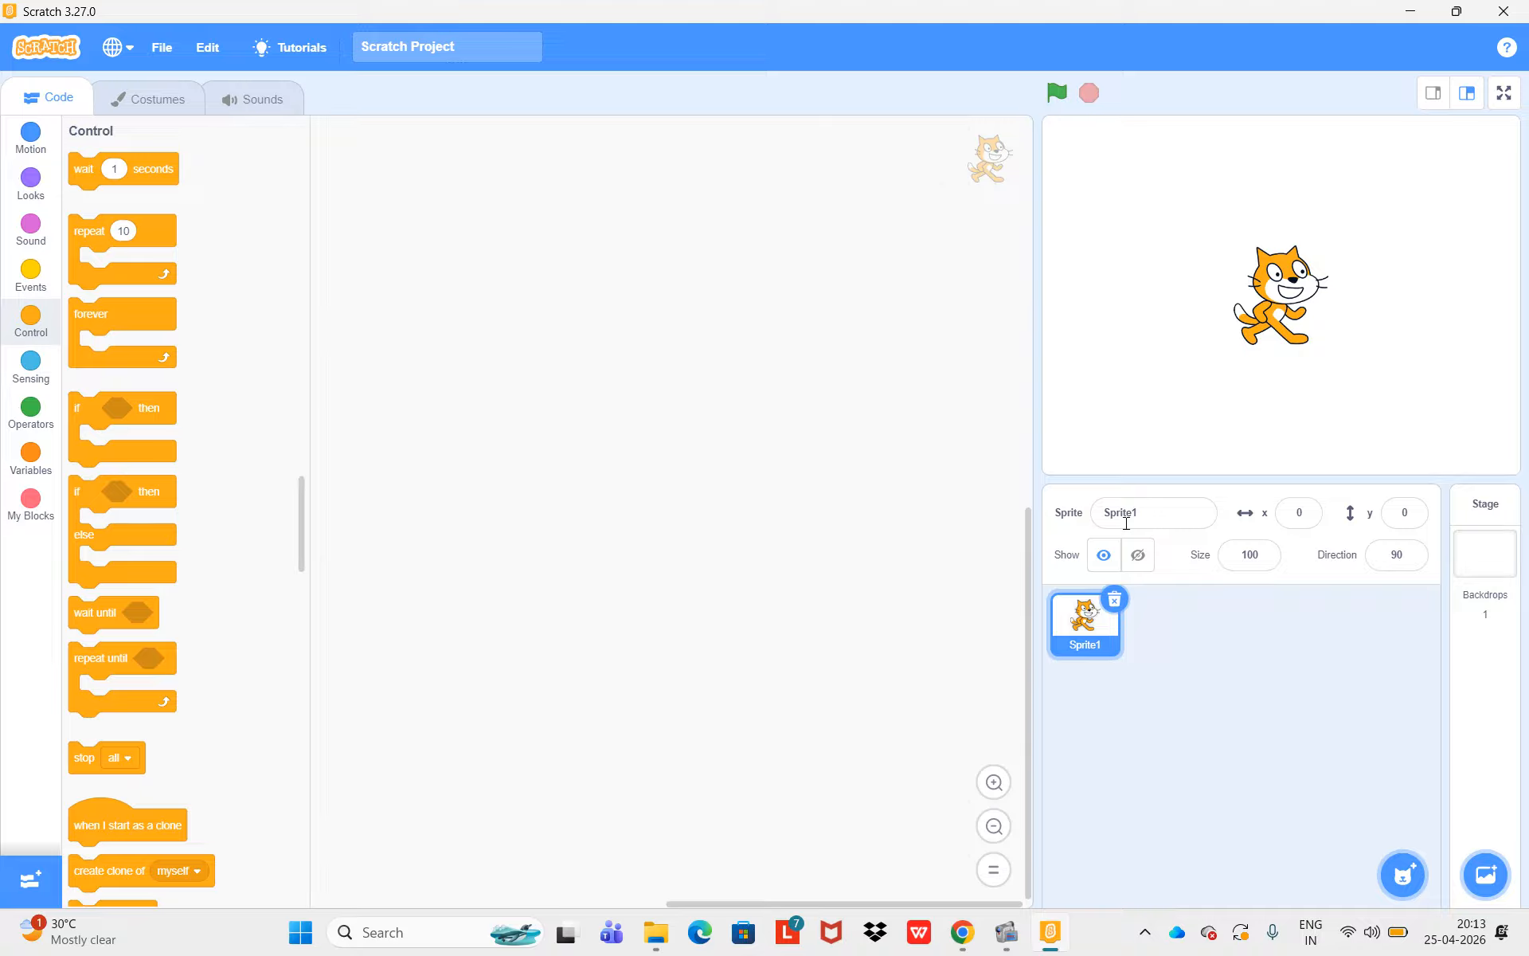
- Open the sprite library and look through the complete list of sprites
mouse_move(1393, 868)
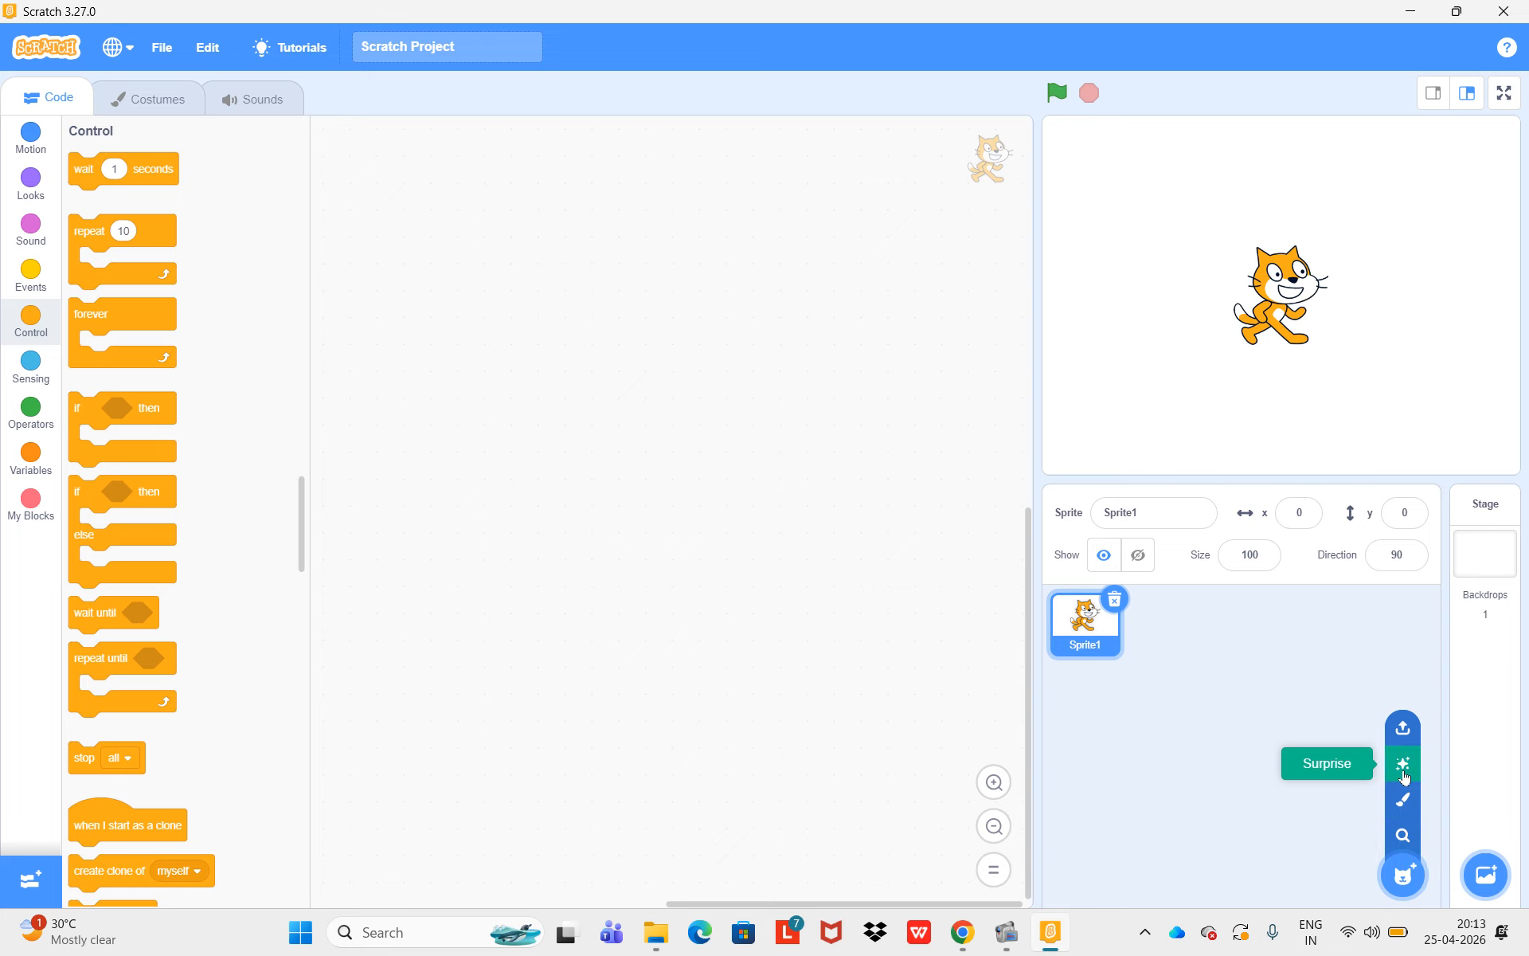
mouse_move(1486, 890)
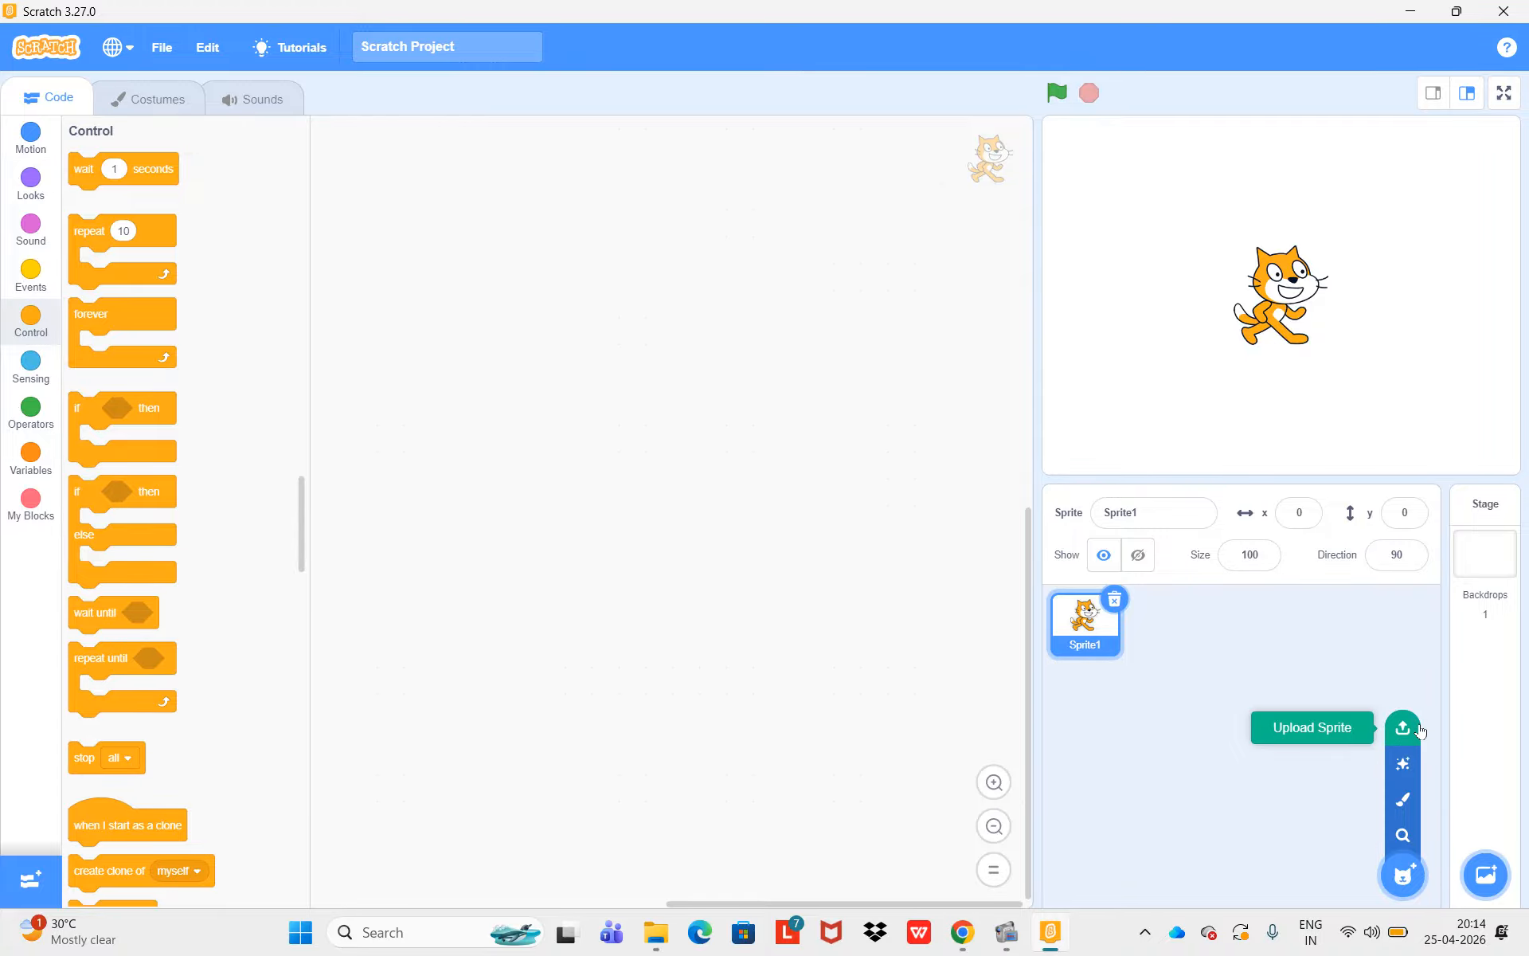
click(1404, 835)
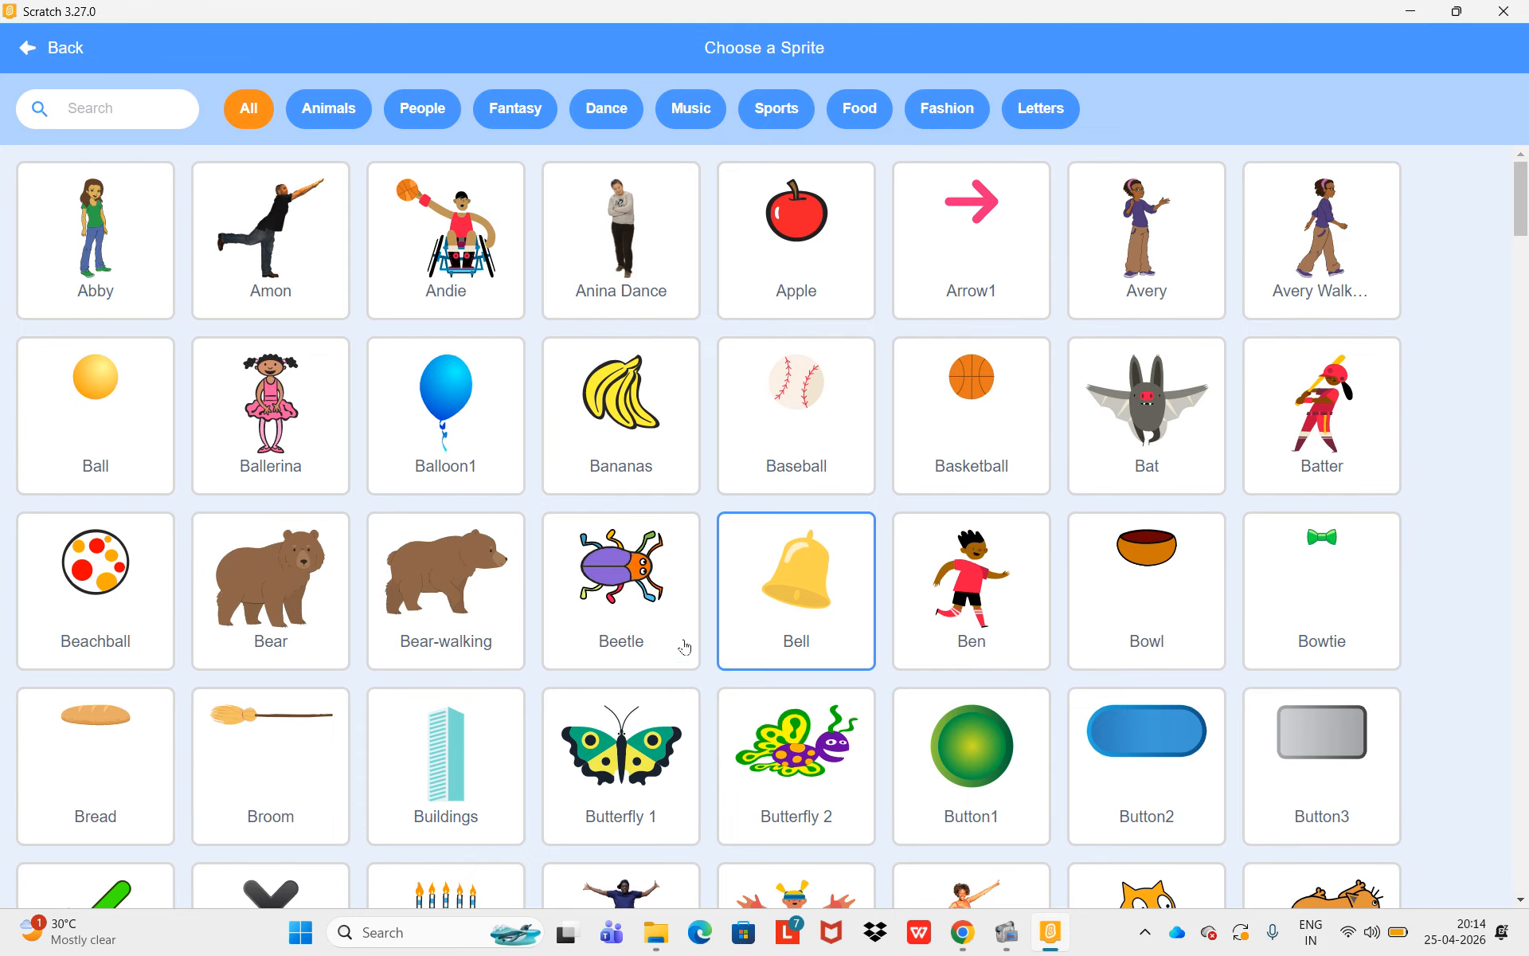
scroll(649, 729, down, 5)
scroll(653, 713, down, 20)
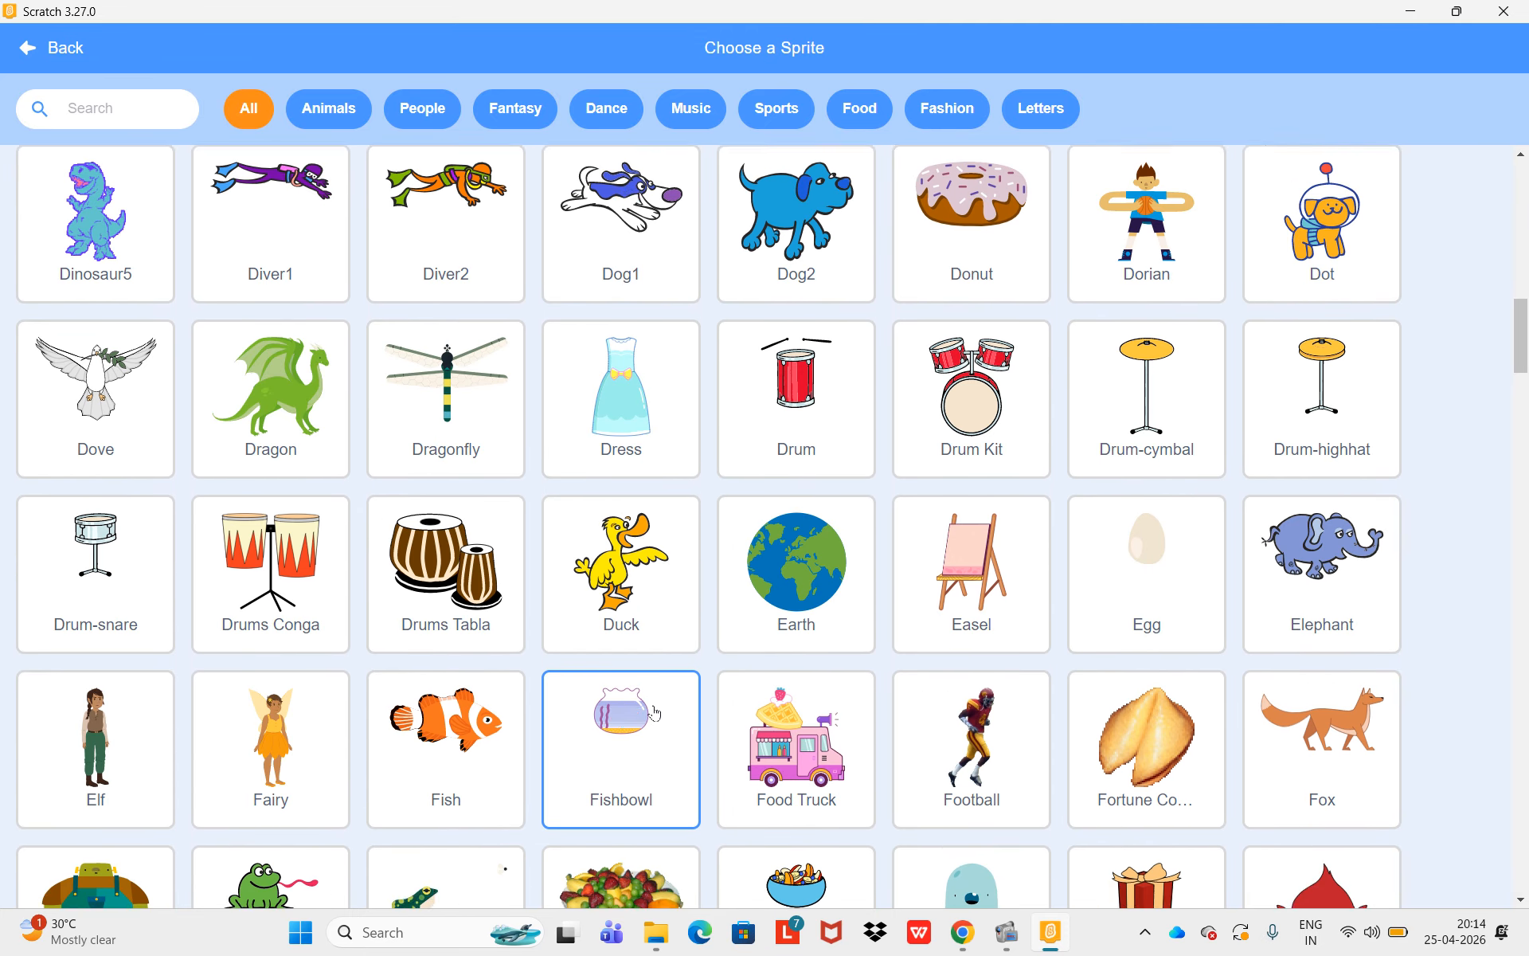
scroll(654, 711, down, 5)
scroll(654, 711, up, 20)
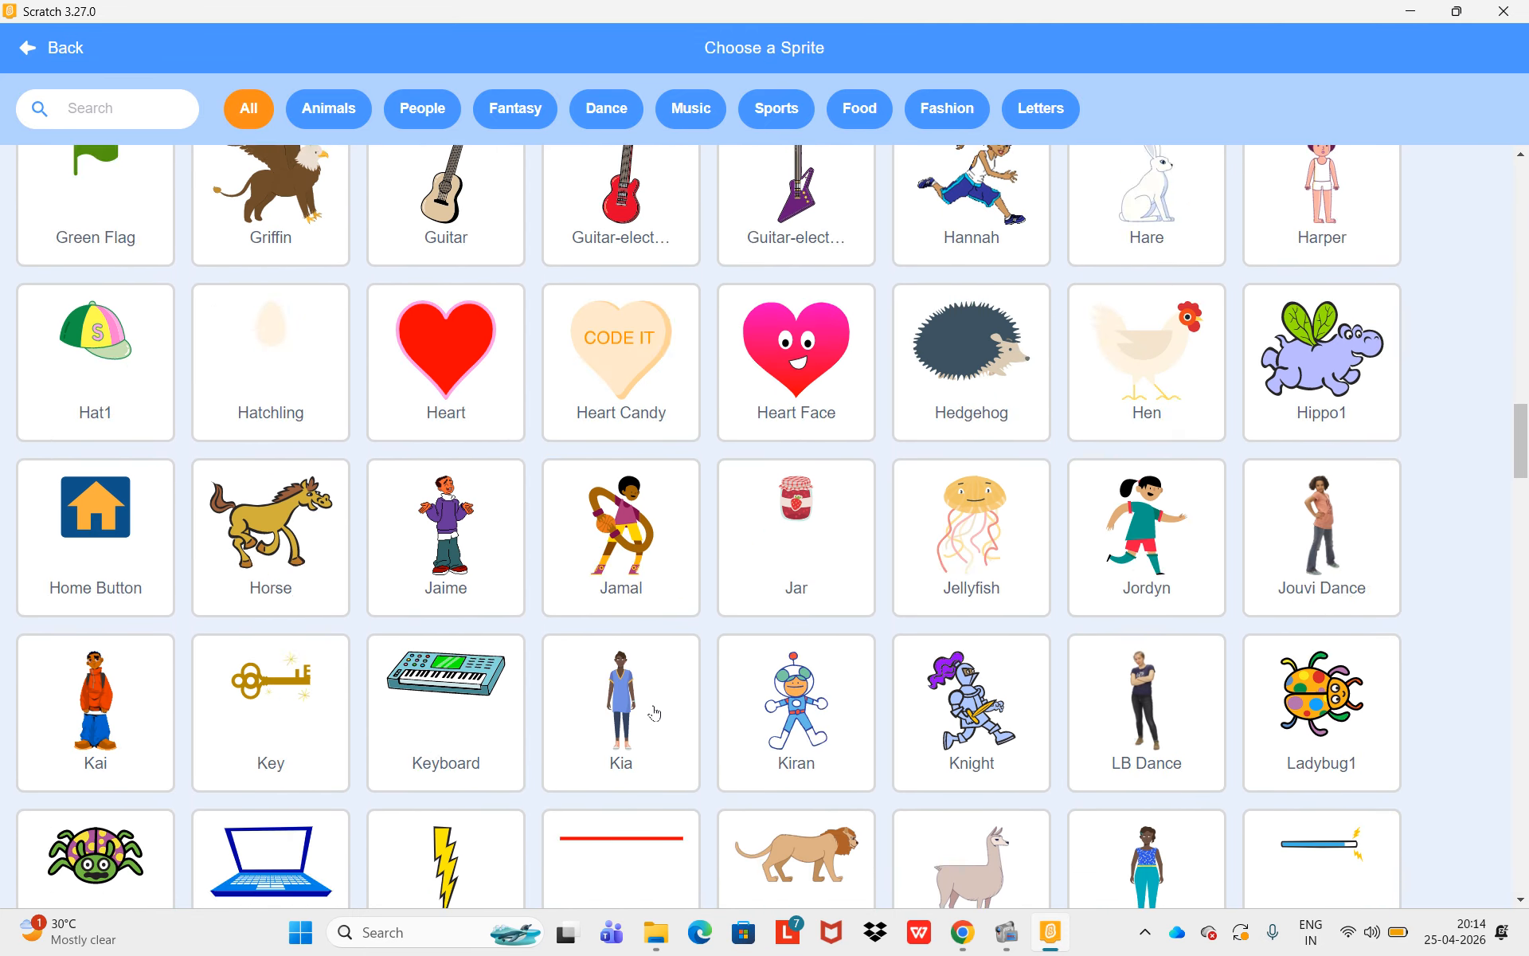
scroll(654, 711, up, 4)
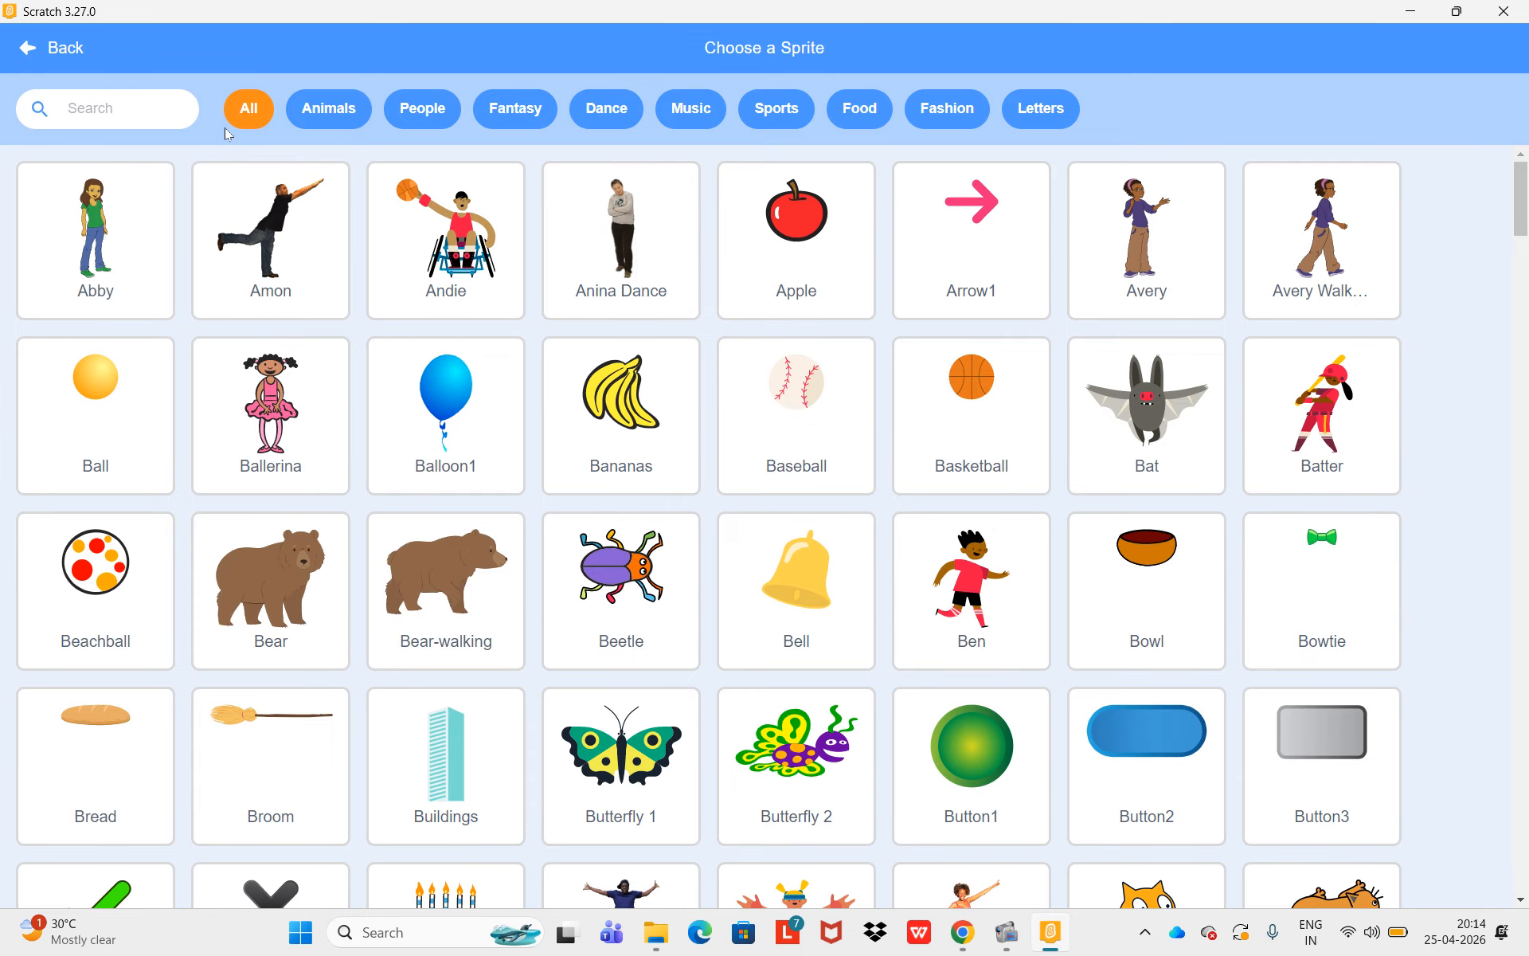
- Review the sprite categories one by one, from Animals and People through Fashion and Letters
click(338, 116)
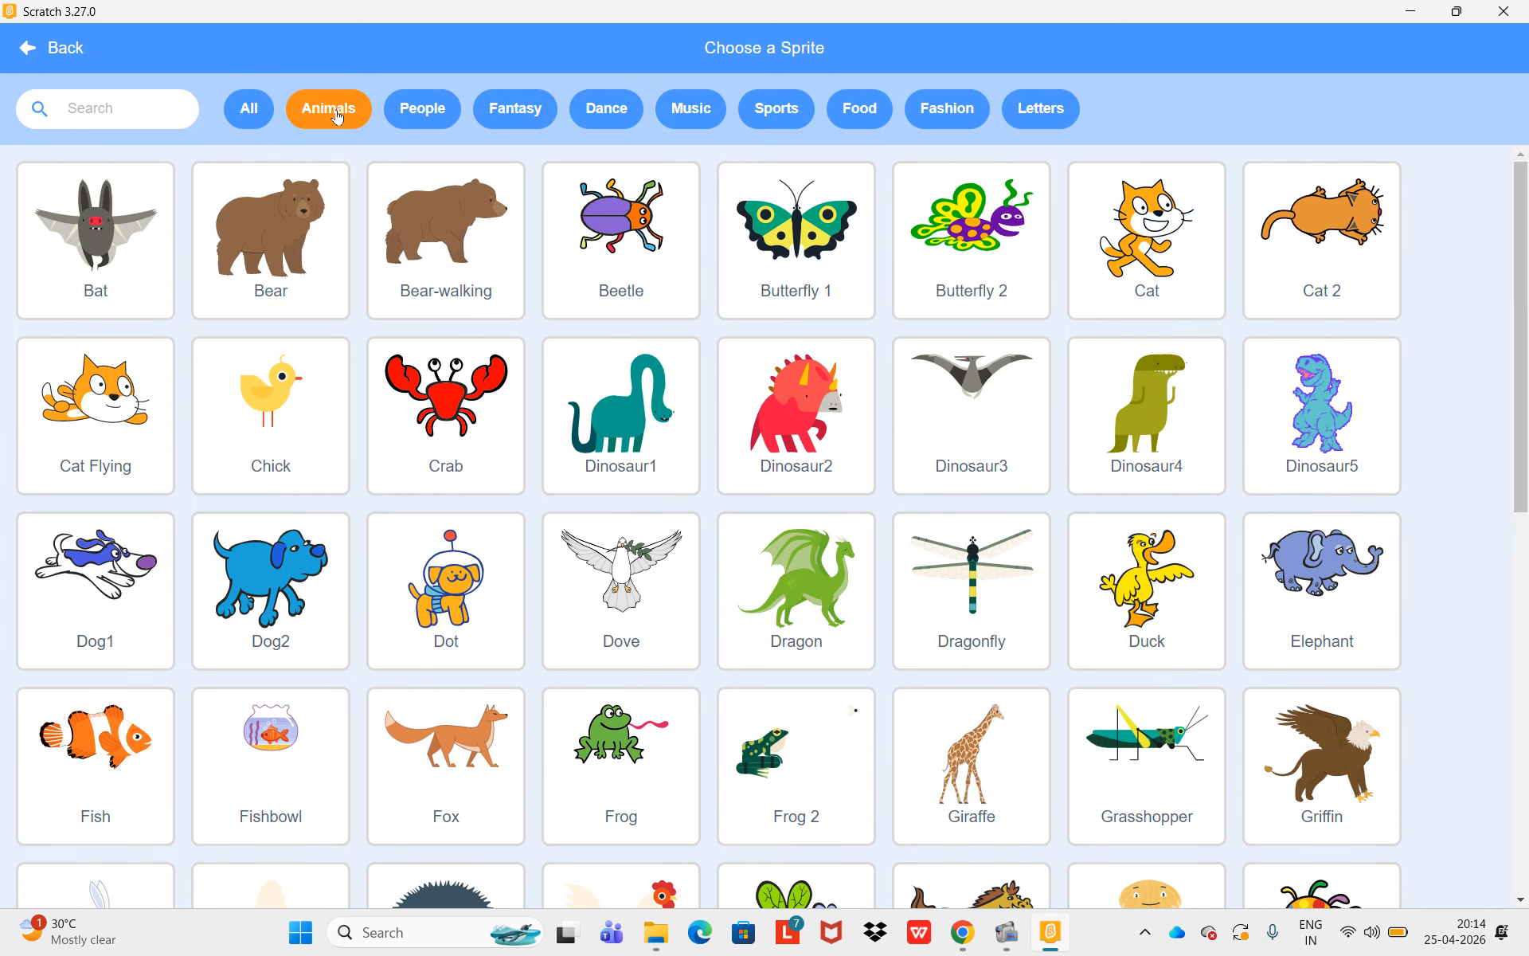
click(436, 109)
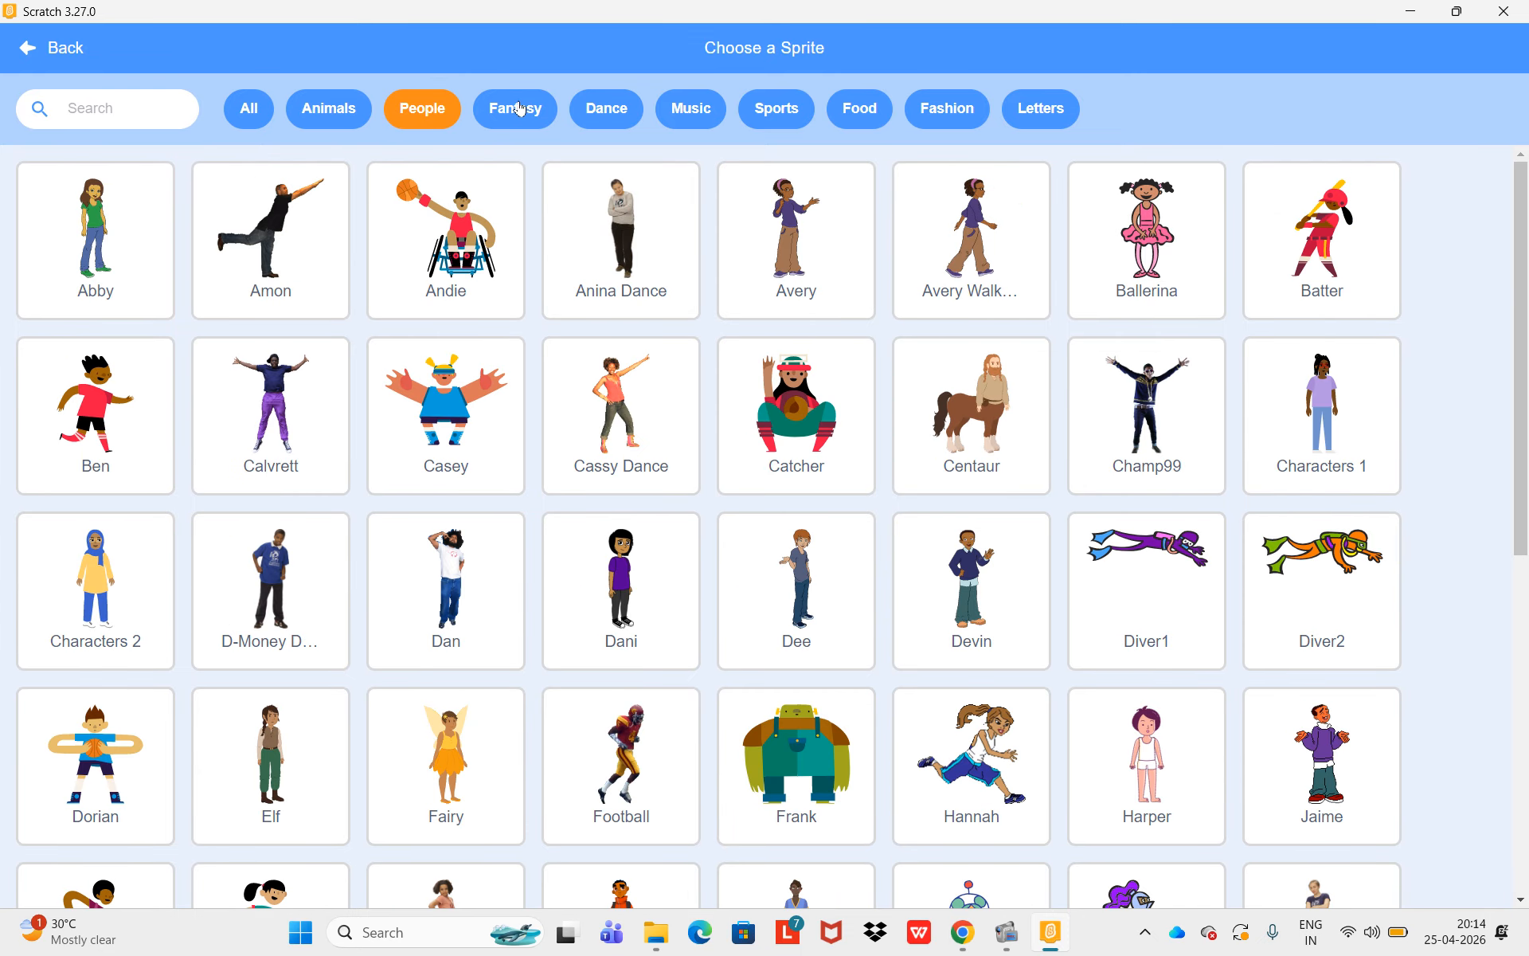
click(521, 107)
click(612, 109)
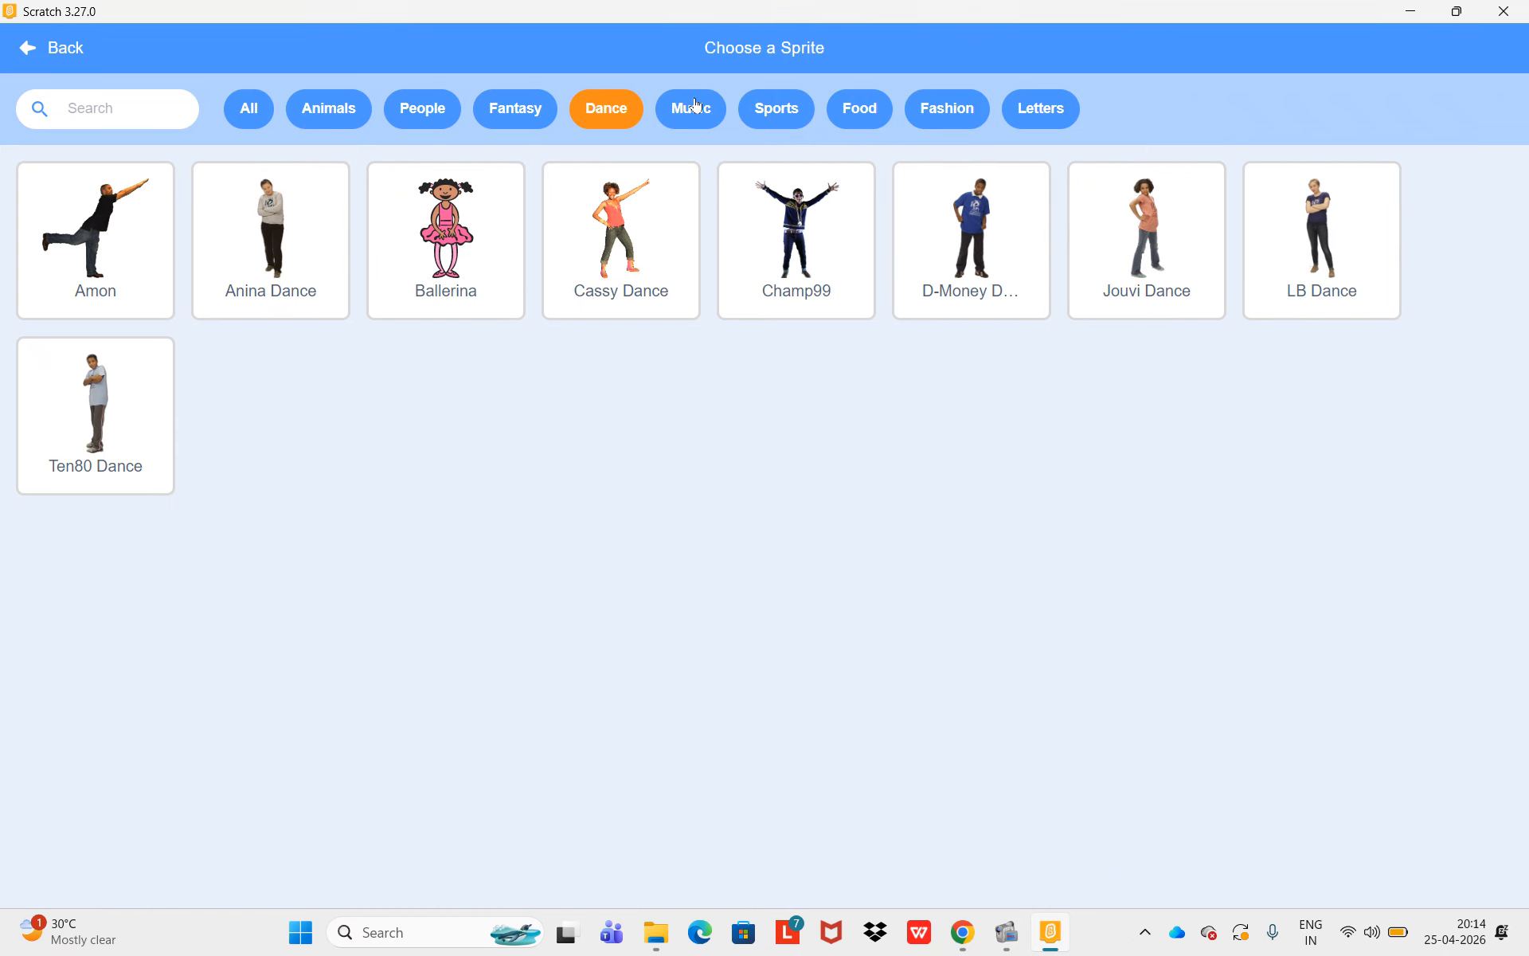
click(695, 106)
click(774, 109)
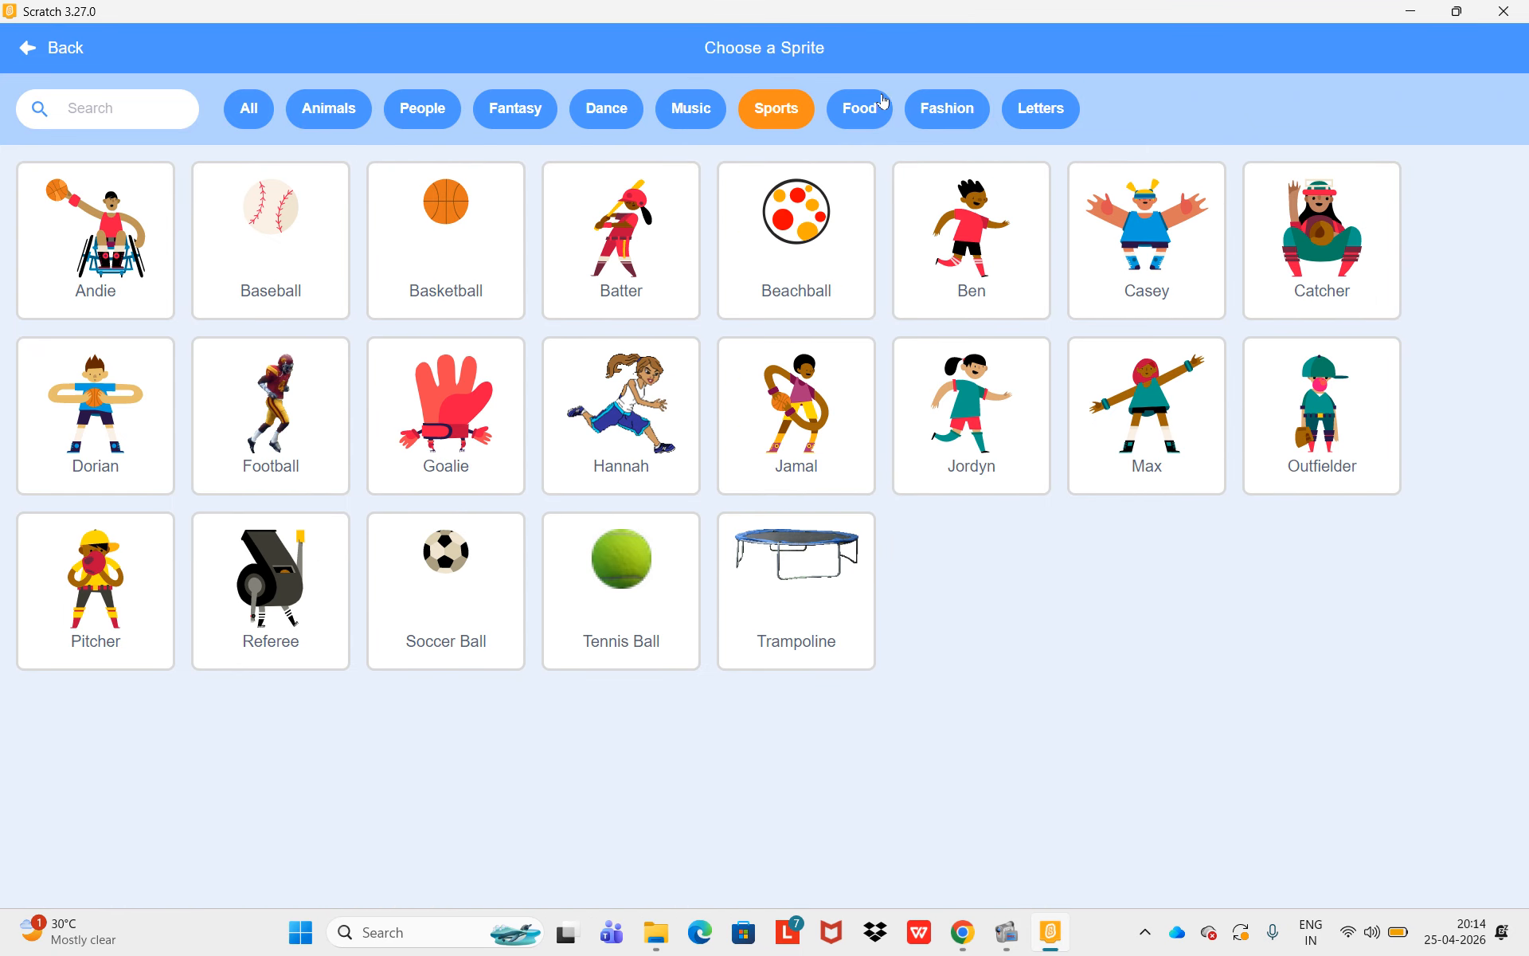
click(859, 119)
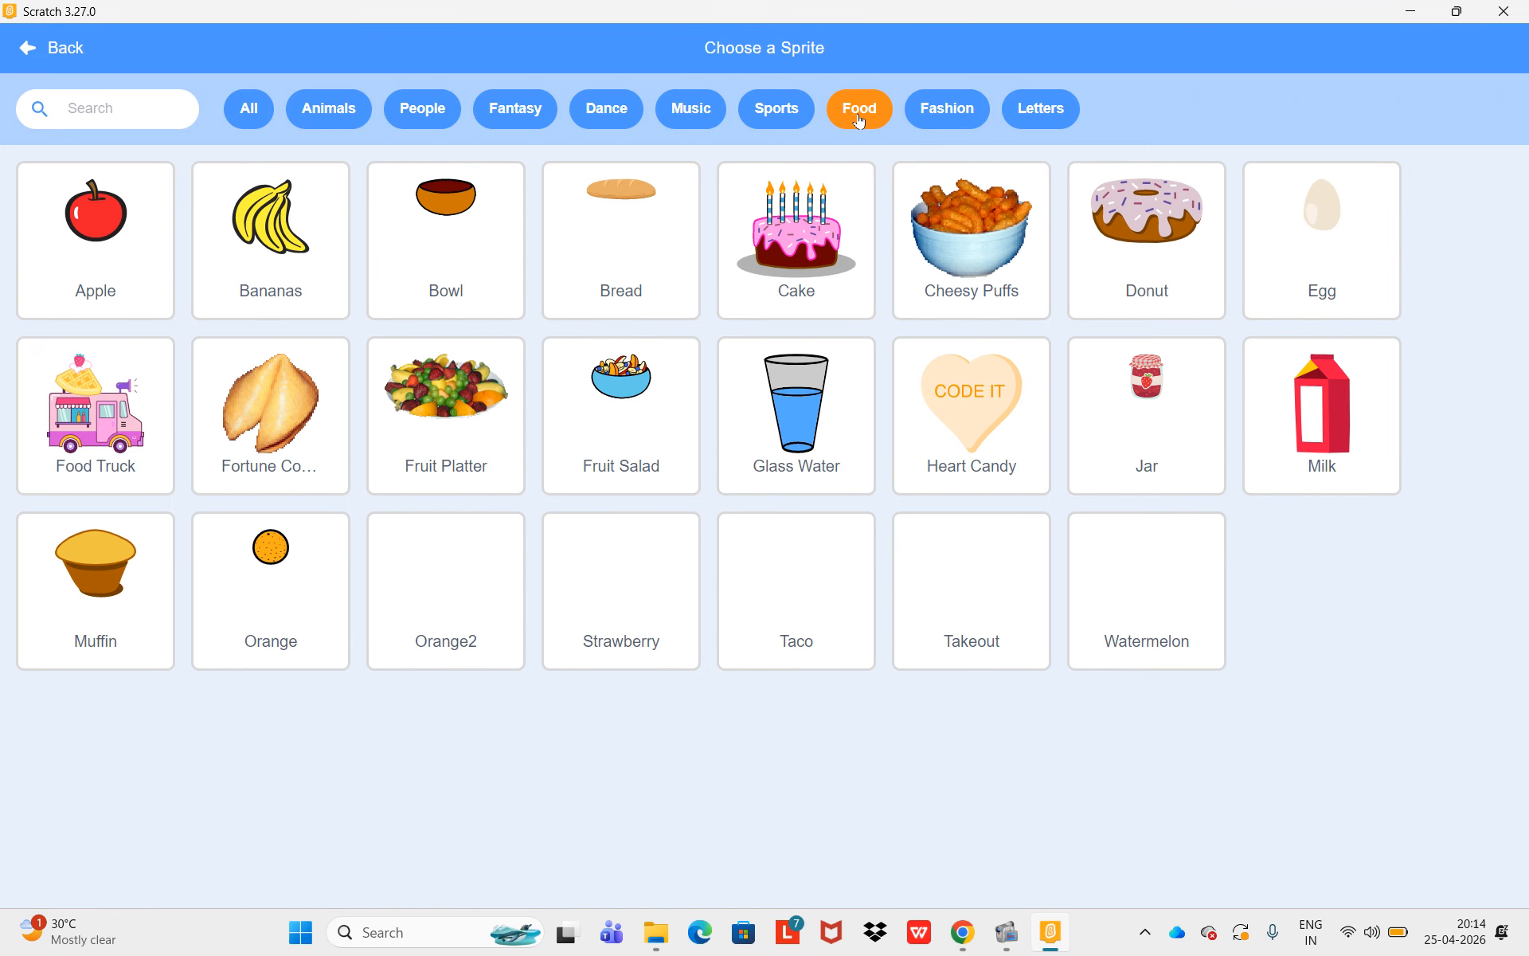
click(931, 113)
click(1057, 106)
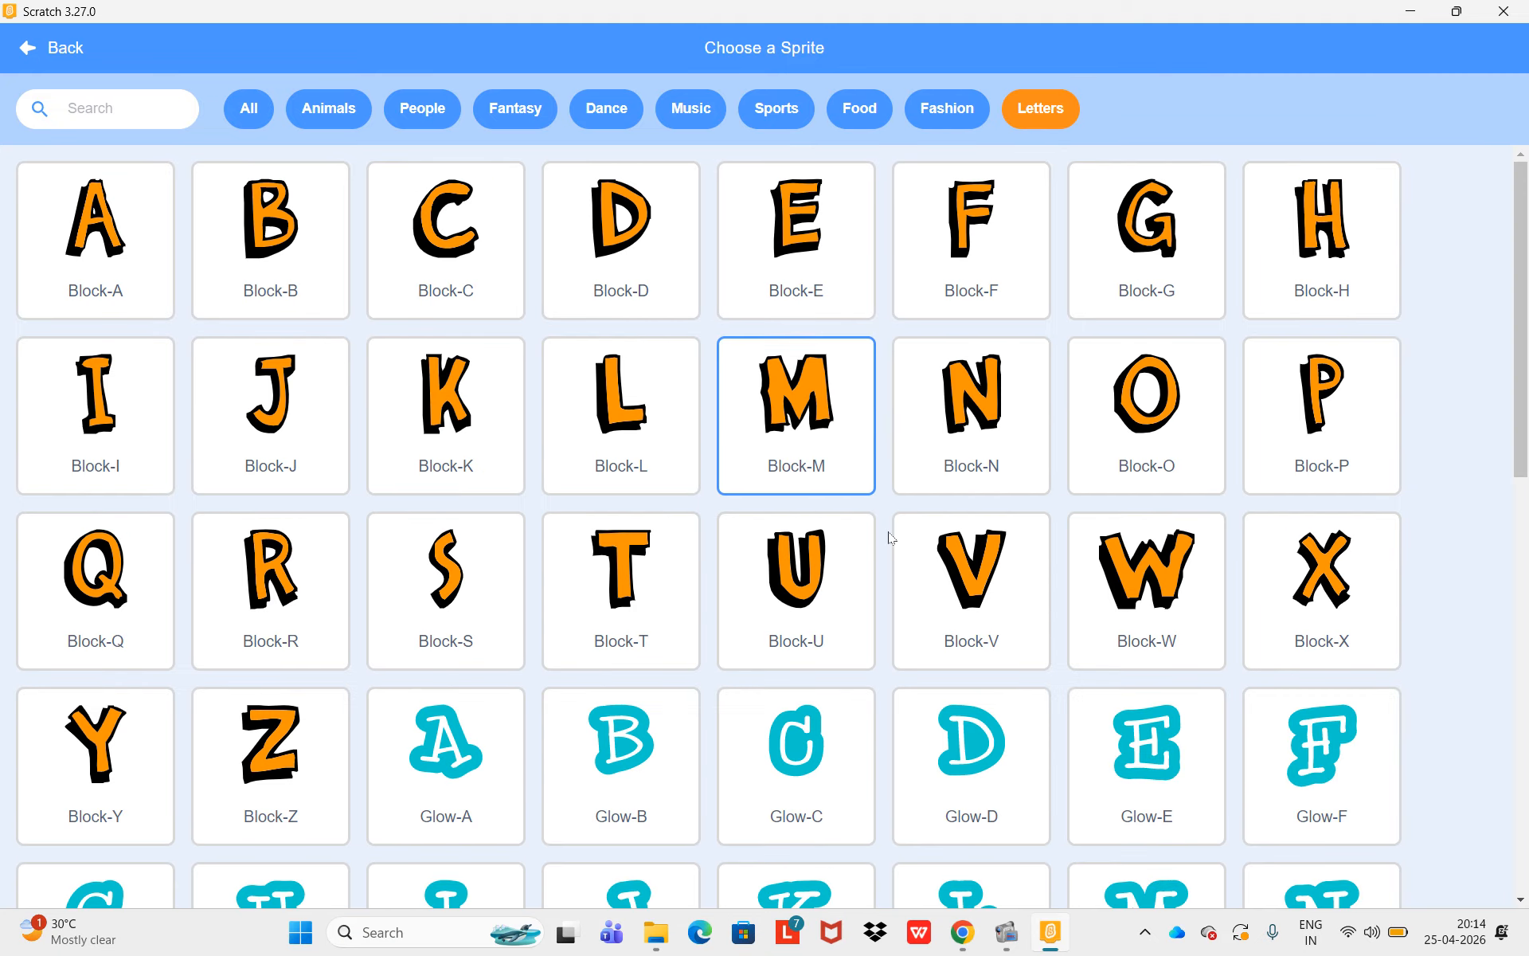
scroll(976, 402, down, 7)
scroll(975, 402, down, 5)
scroll(975, 402, up, 12)
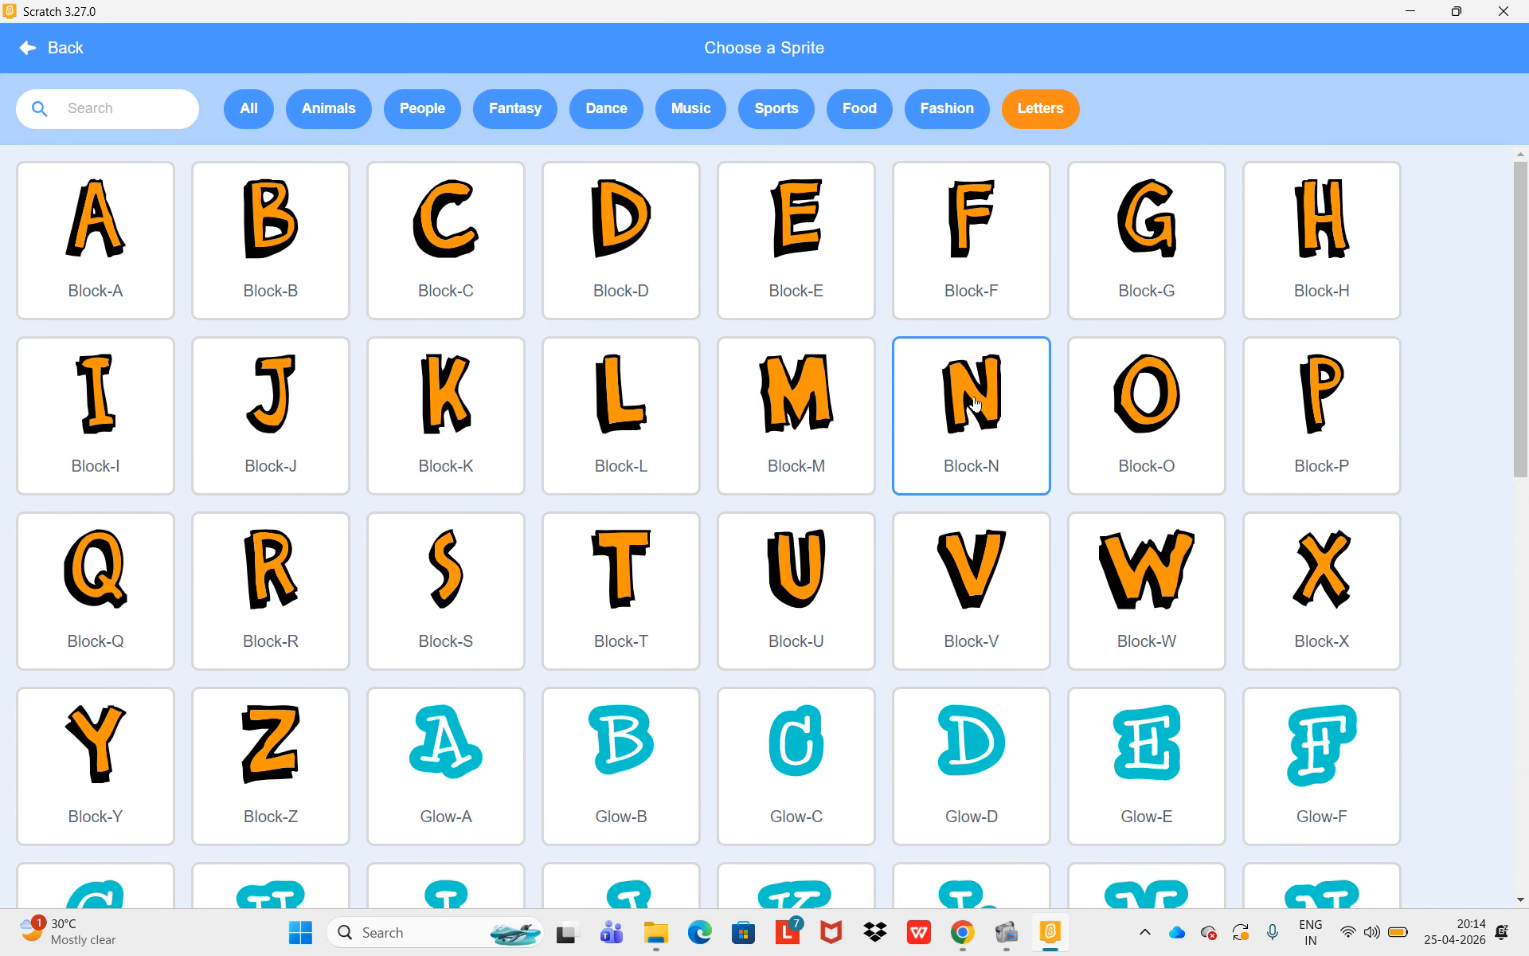
- Search the sprite library for "nature" and for "banana"
click(129, 109)
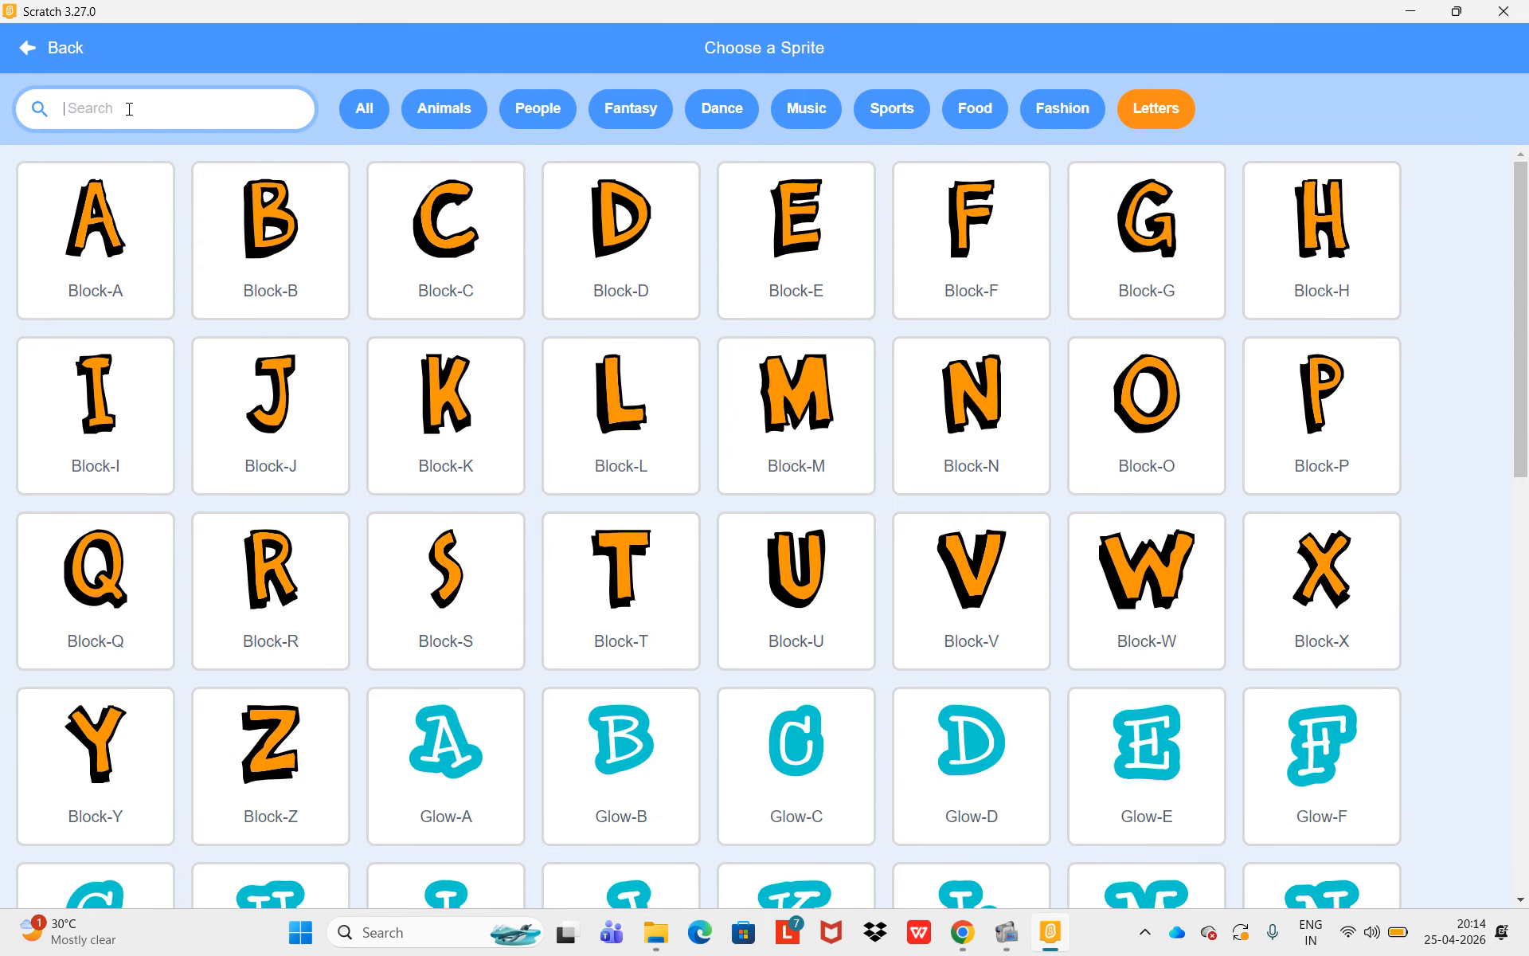
text(n)
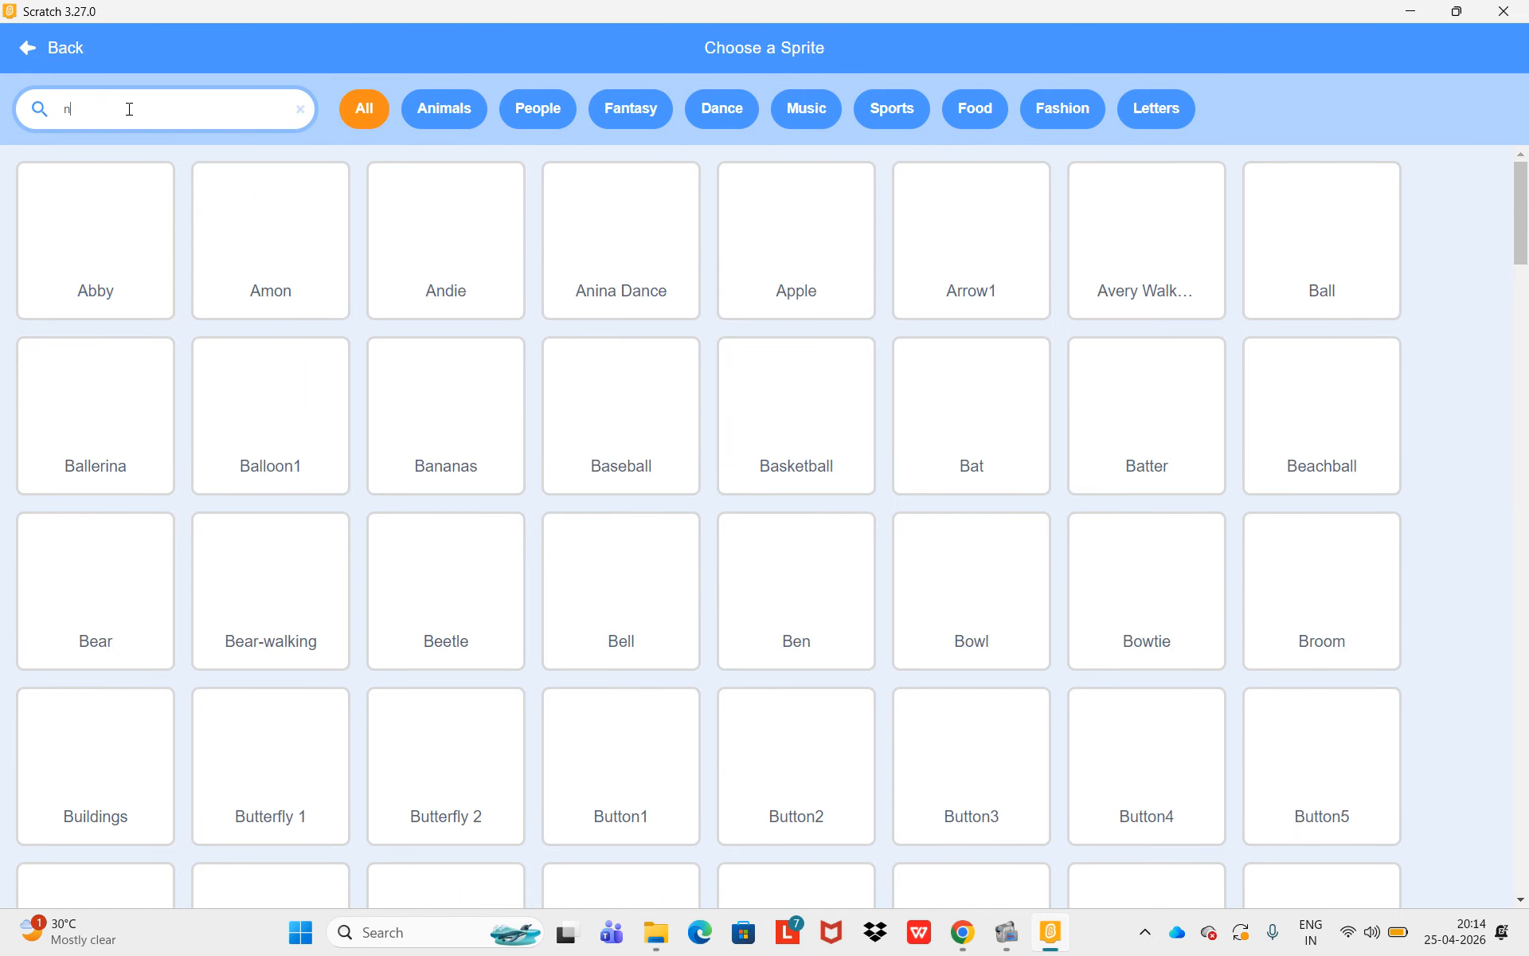
text(ature)
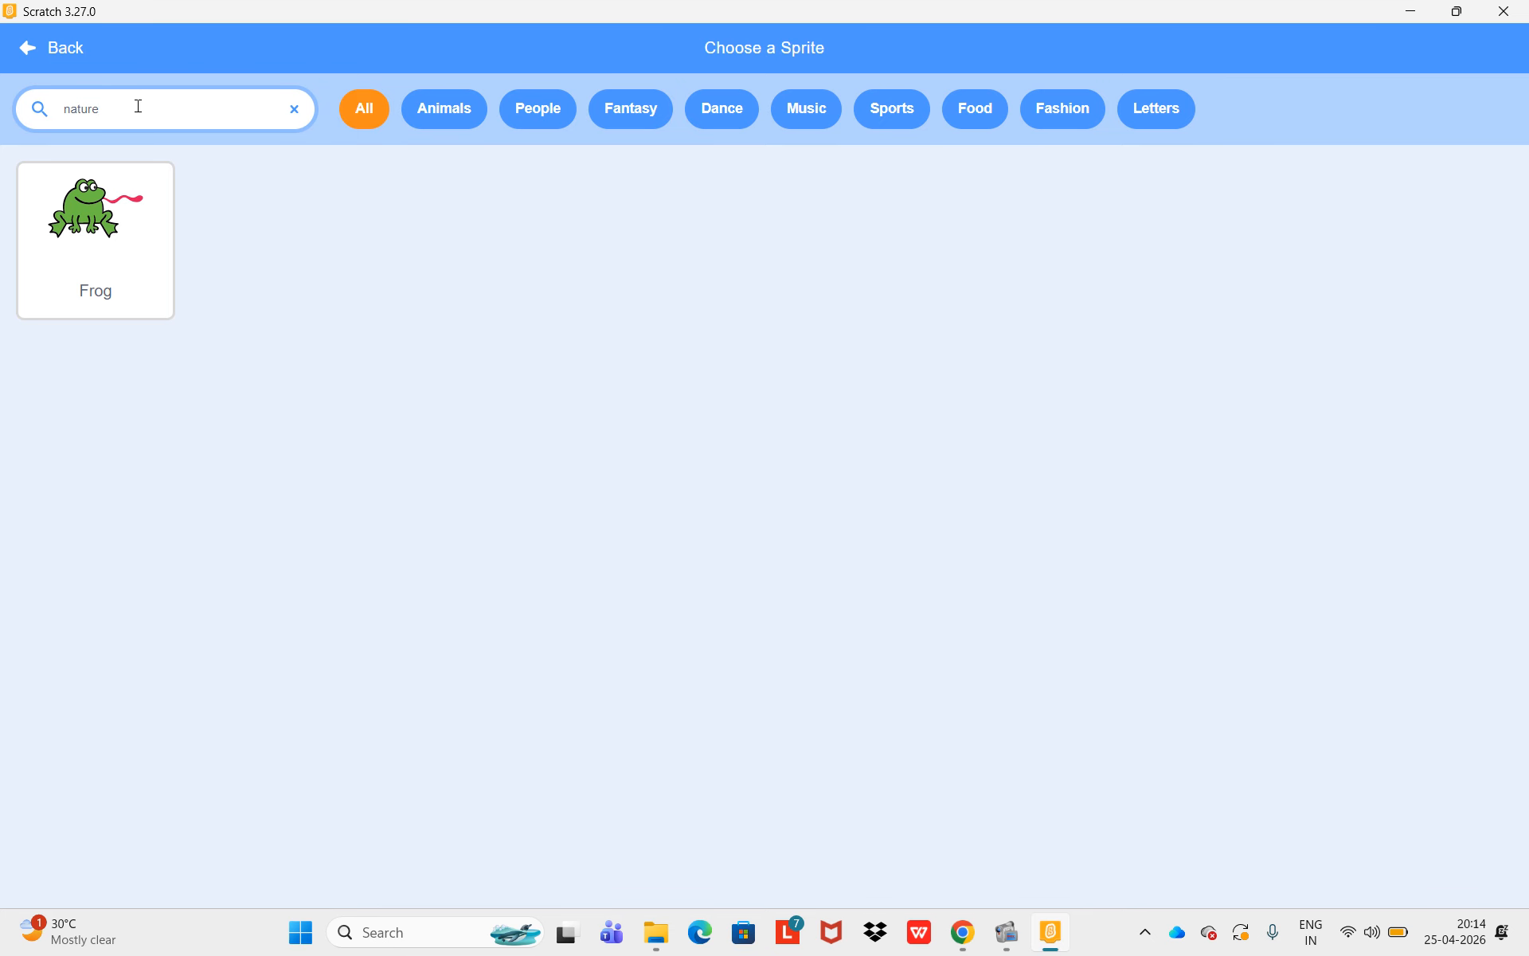
key(BackSpace)
key(BackSpace)
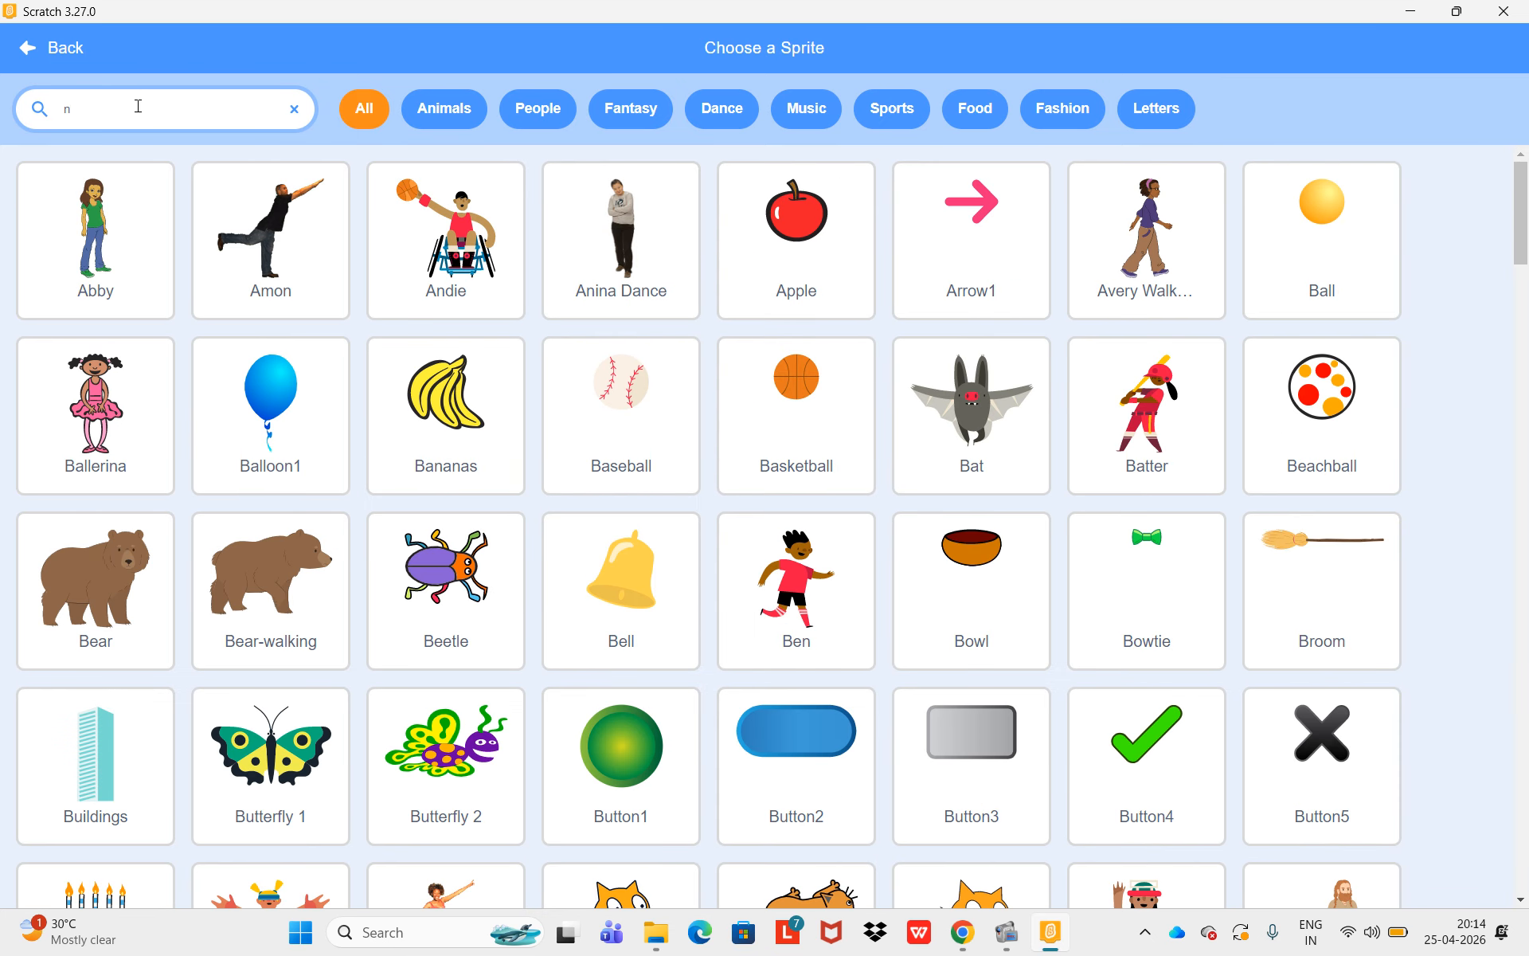
key(BackSpace)
text(banana)
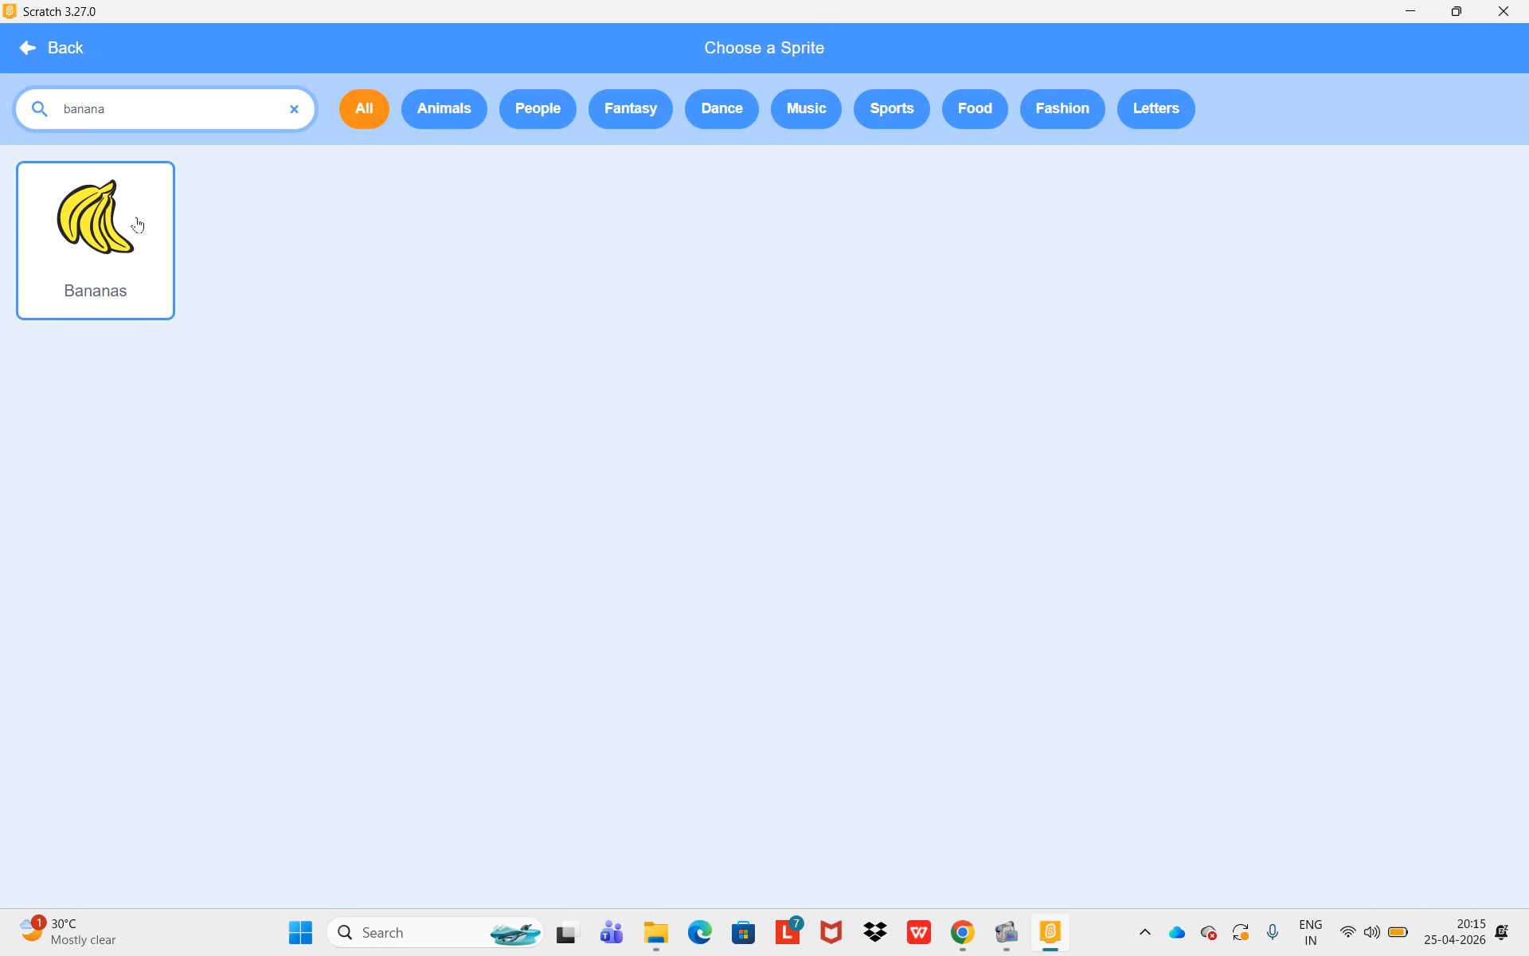
- Add the Abby sprite from the full library and space Abby and the cat apart low on the stage, the cat at about x 41, y -103
click(366, 117)
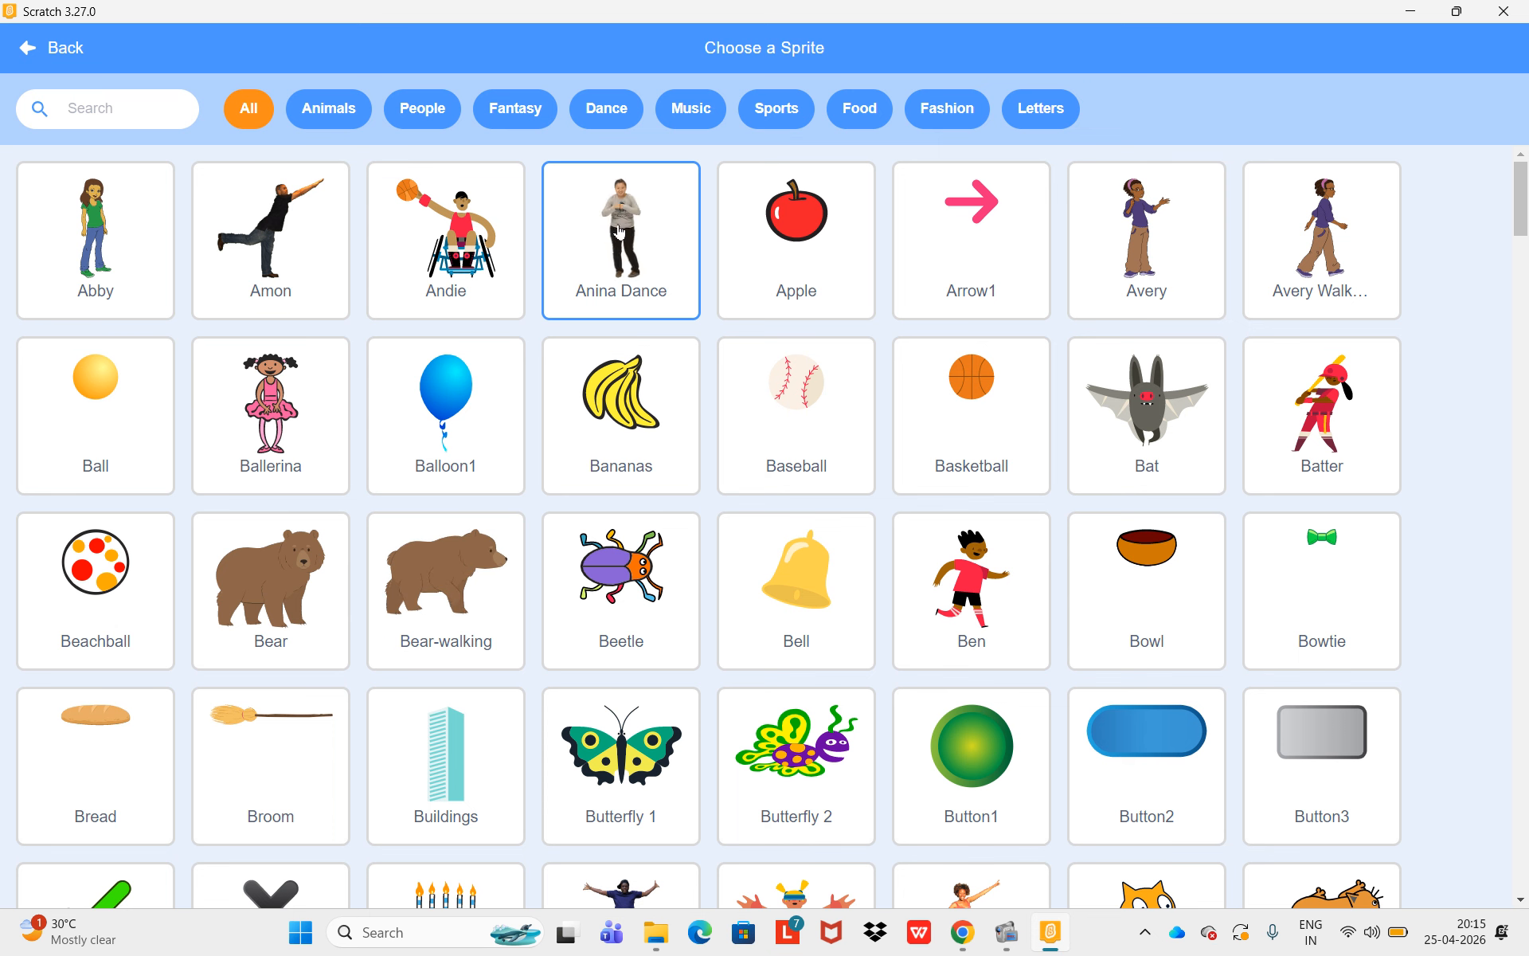
click(132, 256)
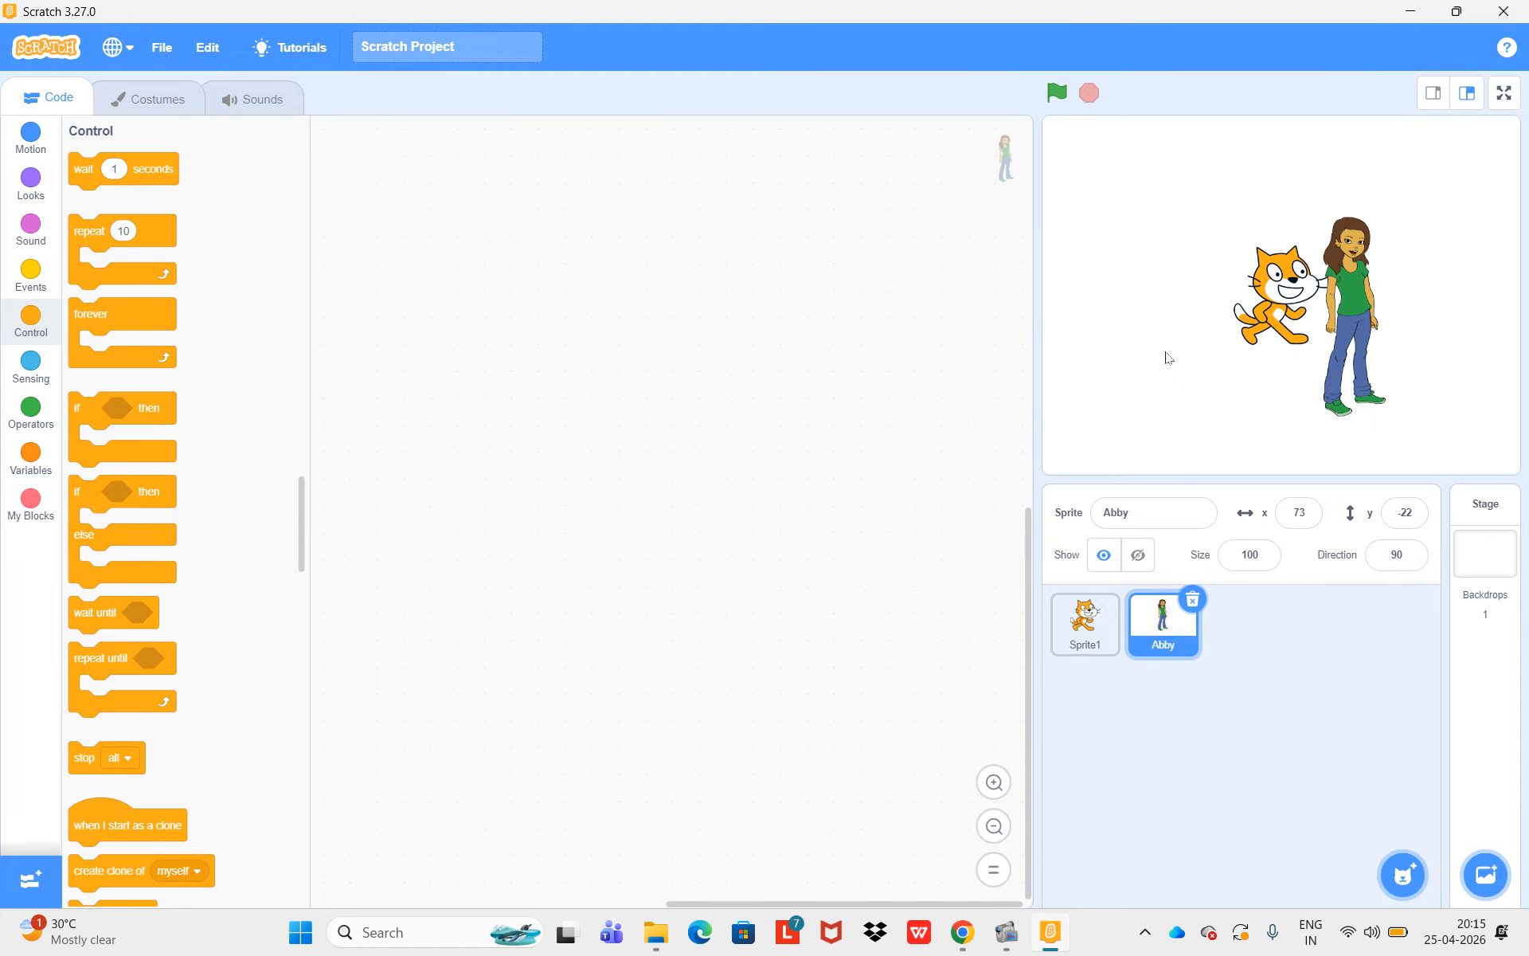
drag(1349, 315, 1136, 374)
drag(1298, 334, 1313, 388)
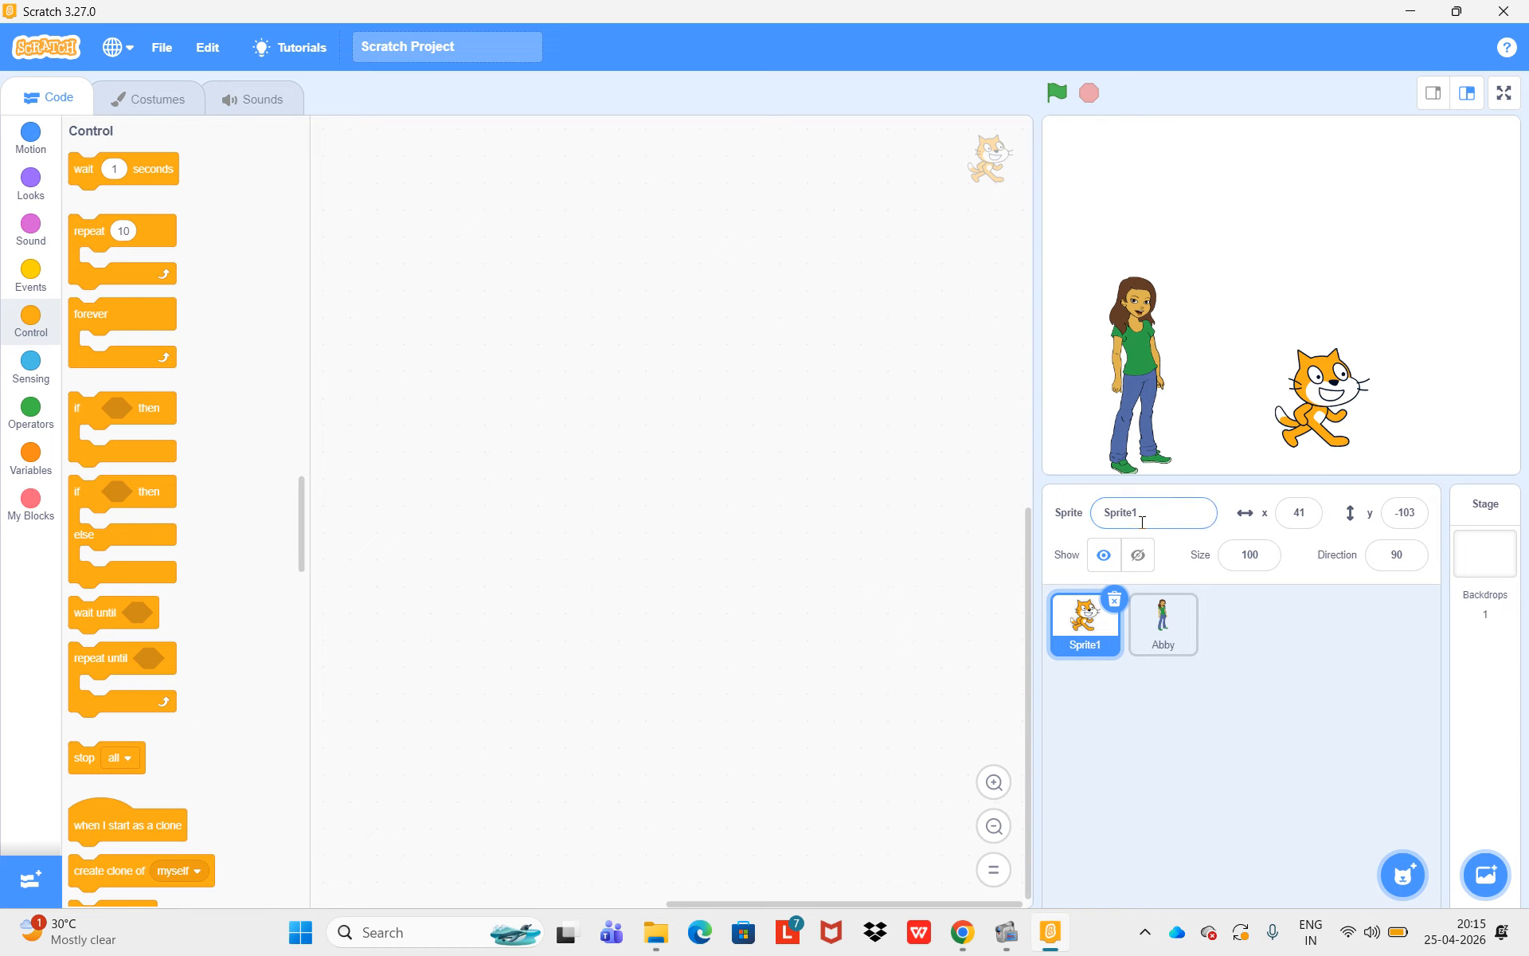
- Start painting a new sprite and draw a purple circle with a black outline, about 45 units wide, at the canvas centre
mouse_move(1402, 873)
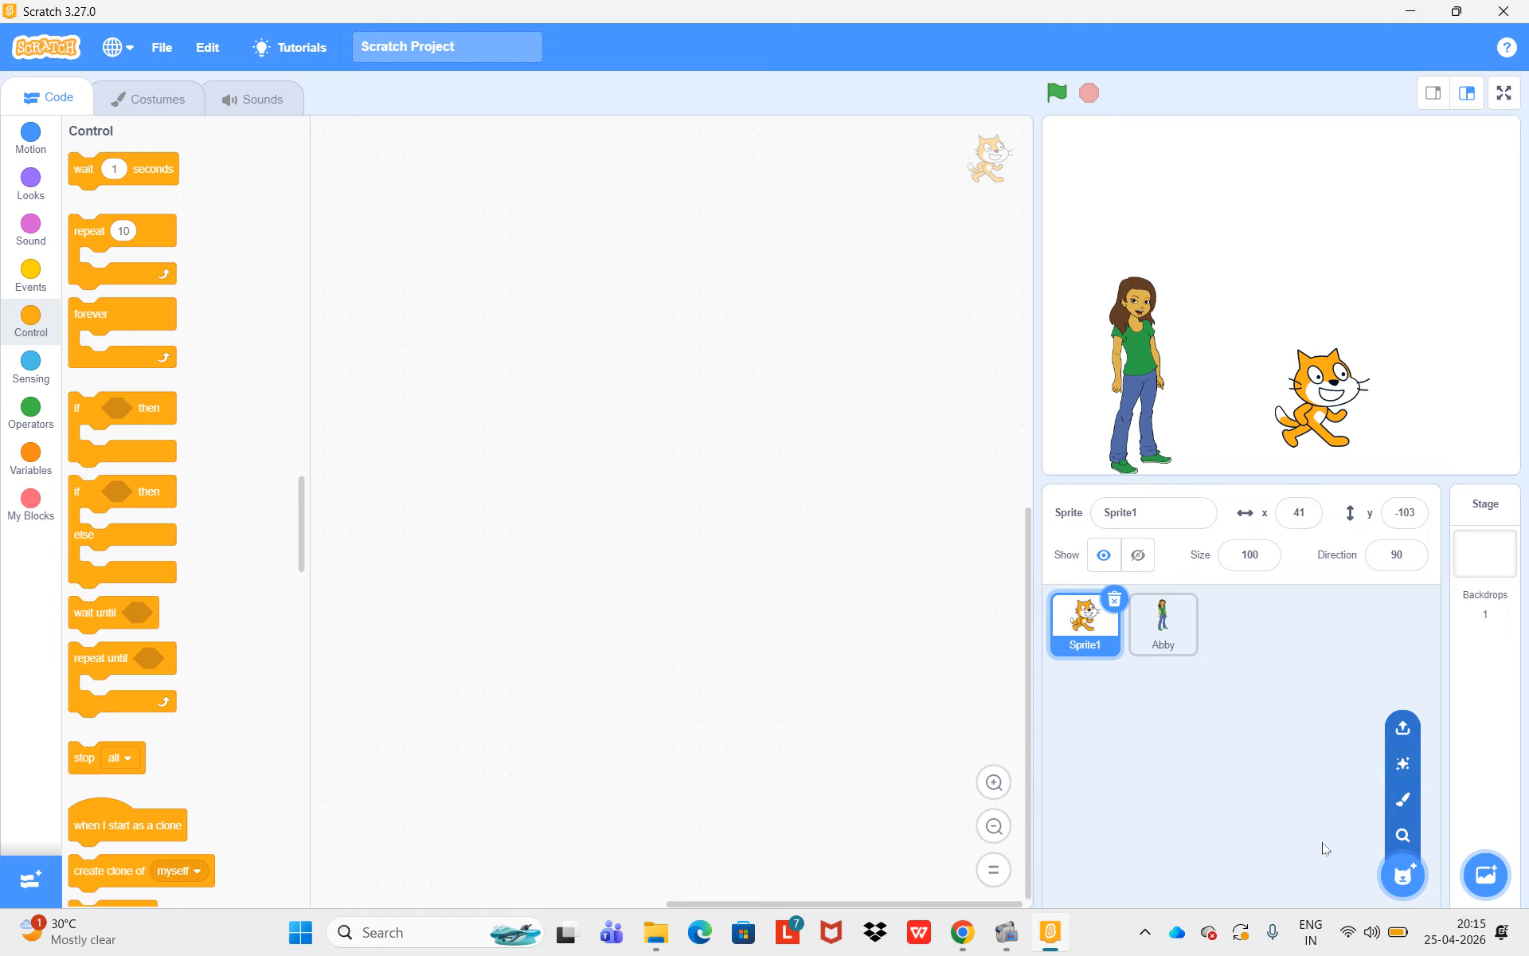
click(1404, 801)
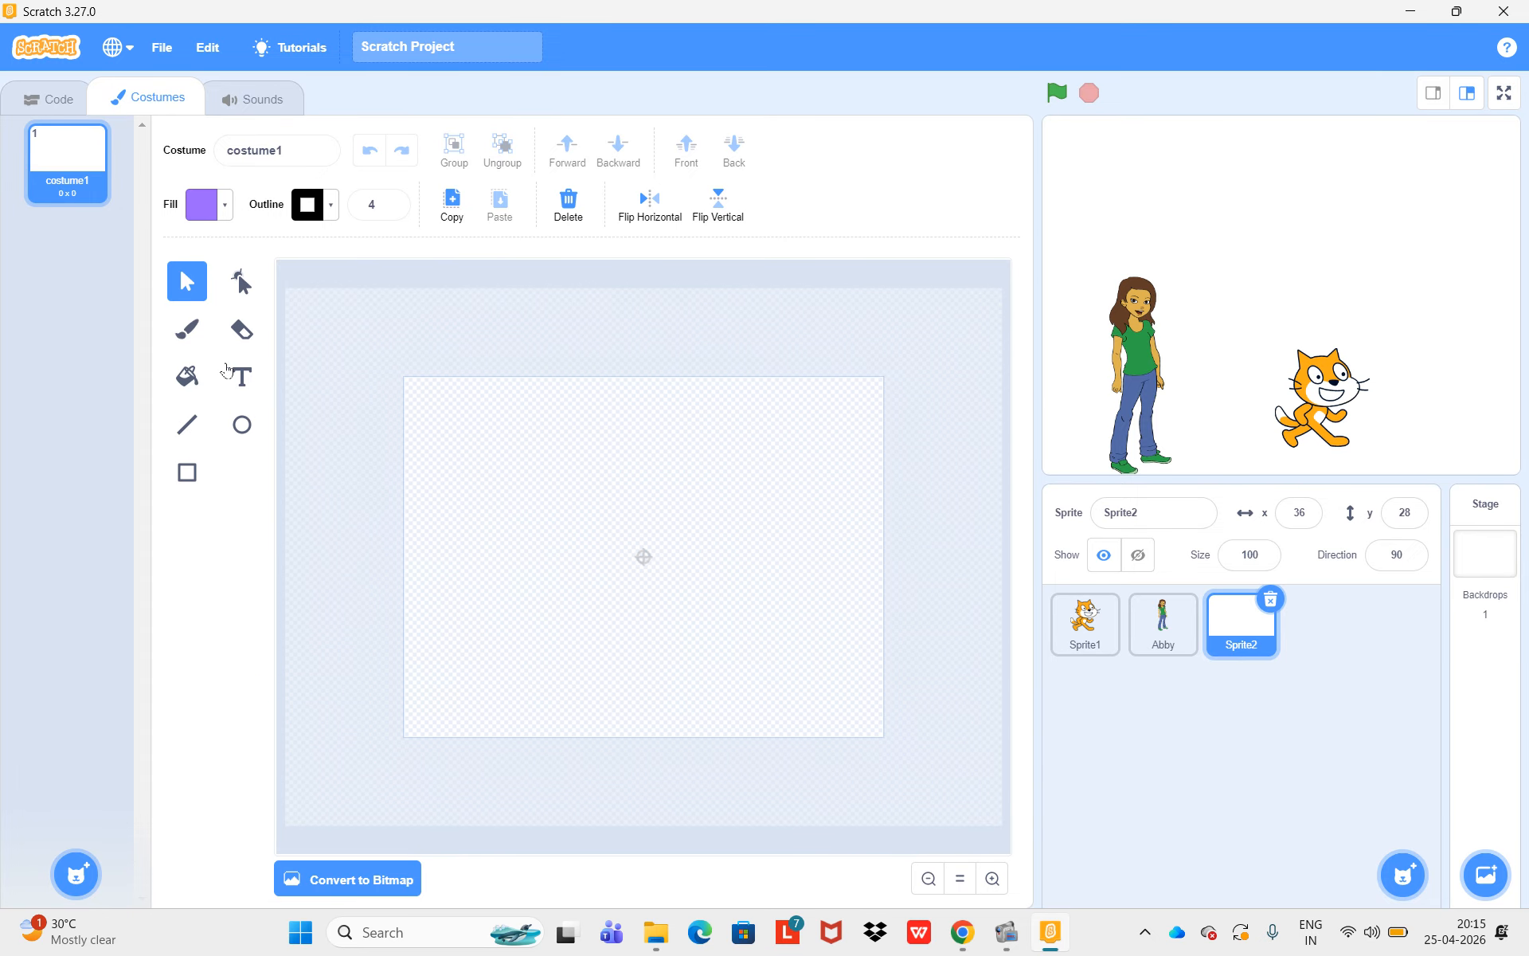
click(242, 424)
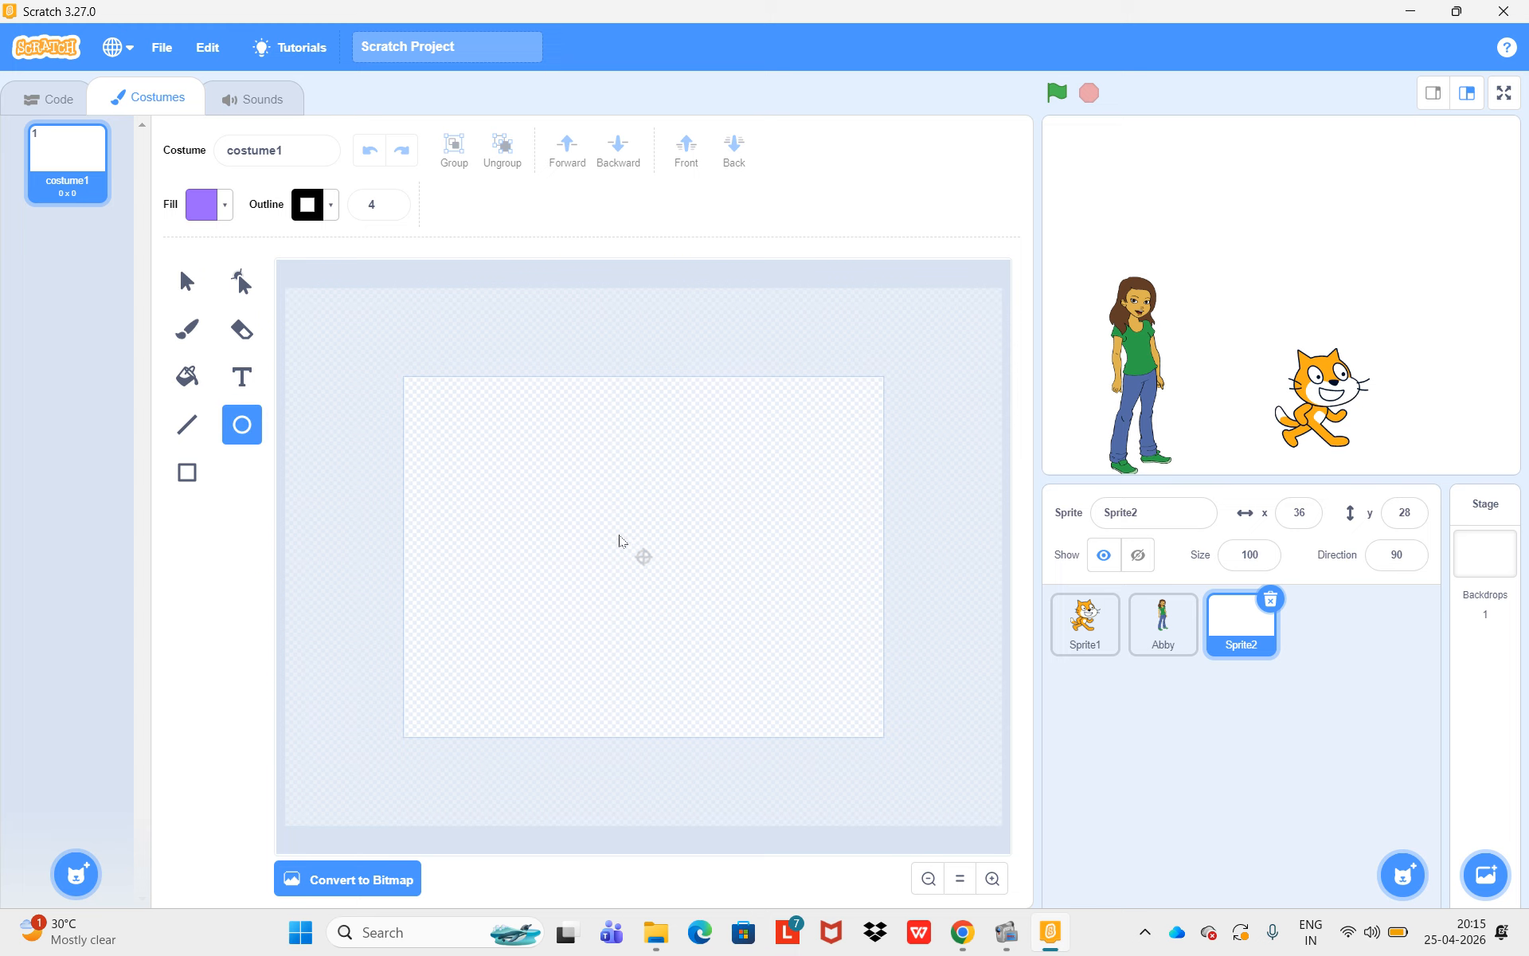
drag(623, 535, 667, 580)
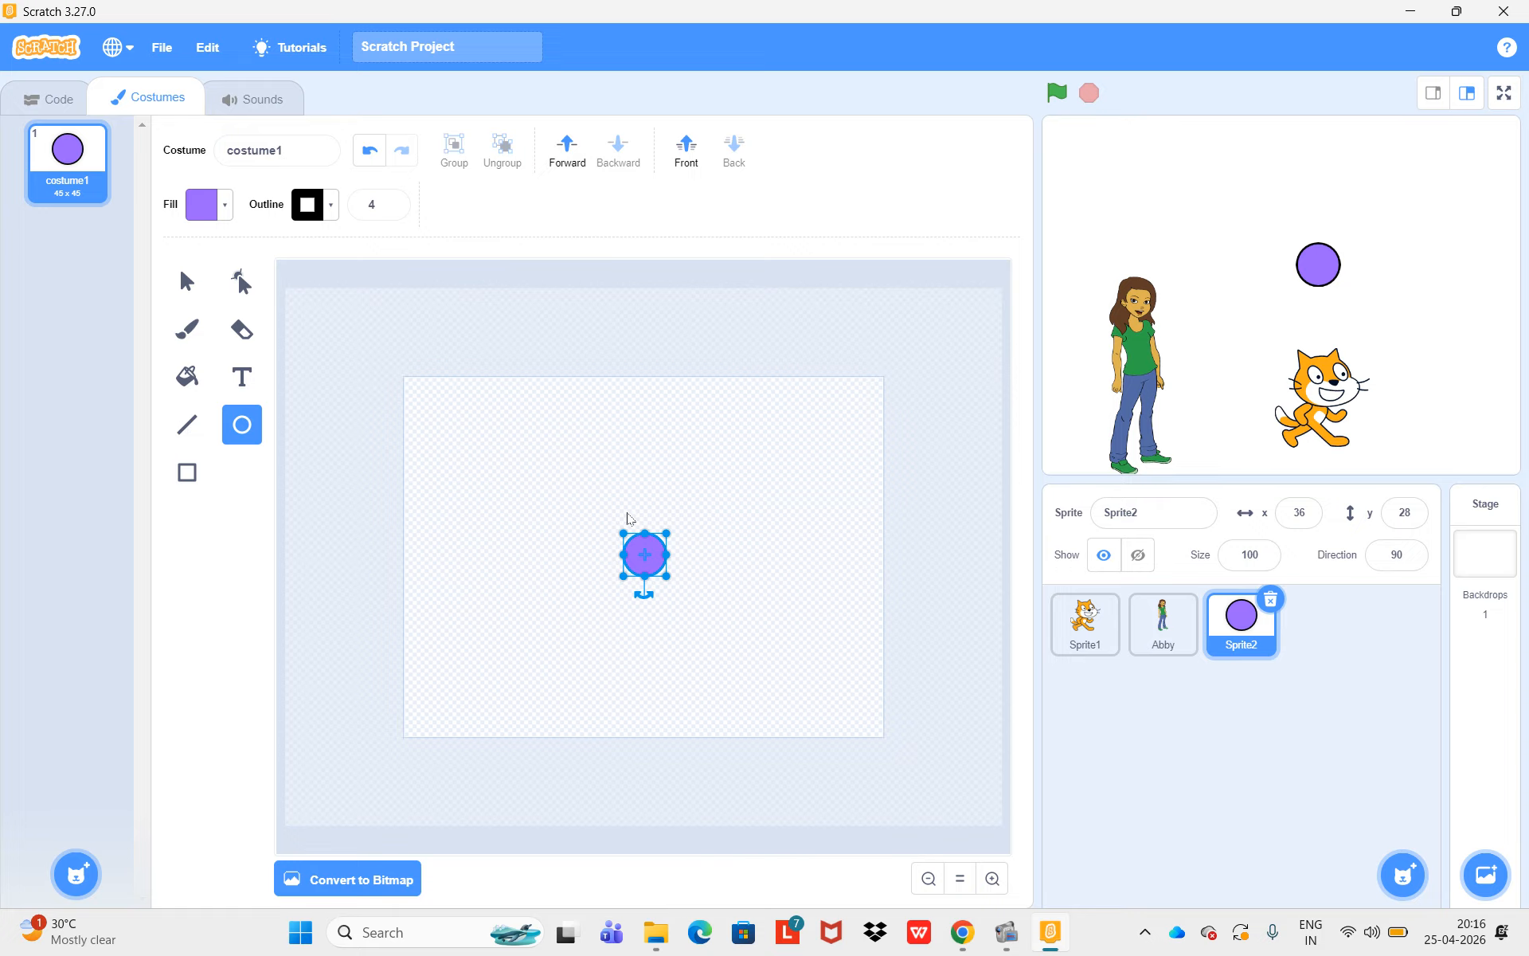
- Draw a small purple oval just above the circle and paste several copies of it for the petals
drag(620, 514, 650, 539)
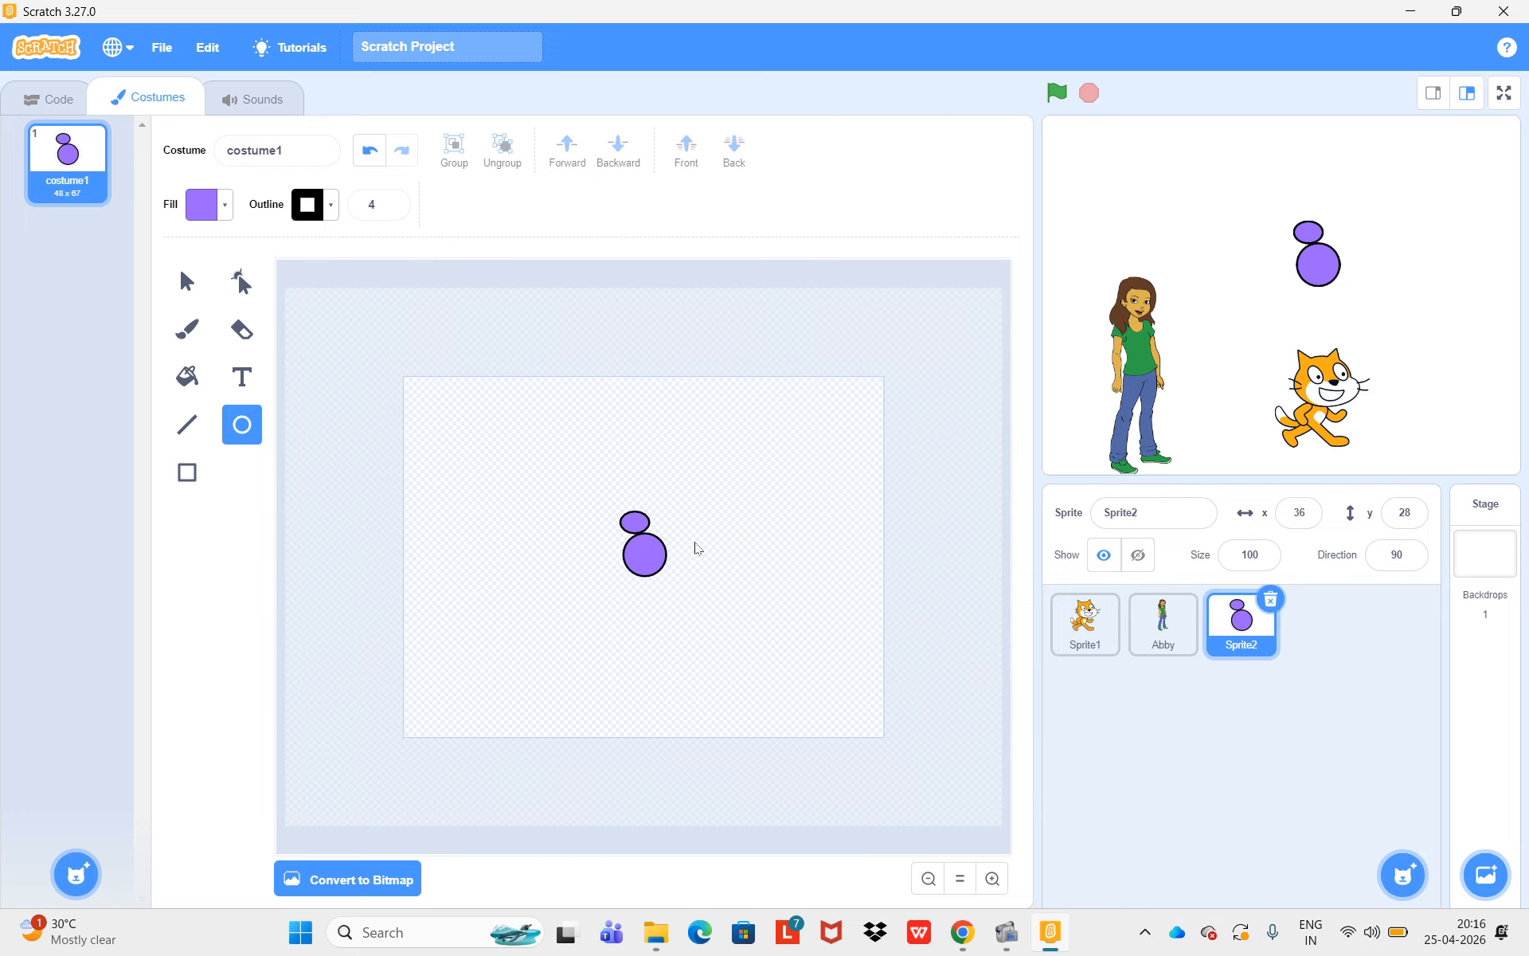
key(v)
key(ctrl+v)
key(ctrl+v)
key(ctrl+v)
key(ctrl+v)
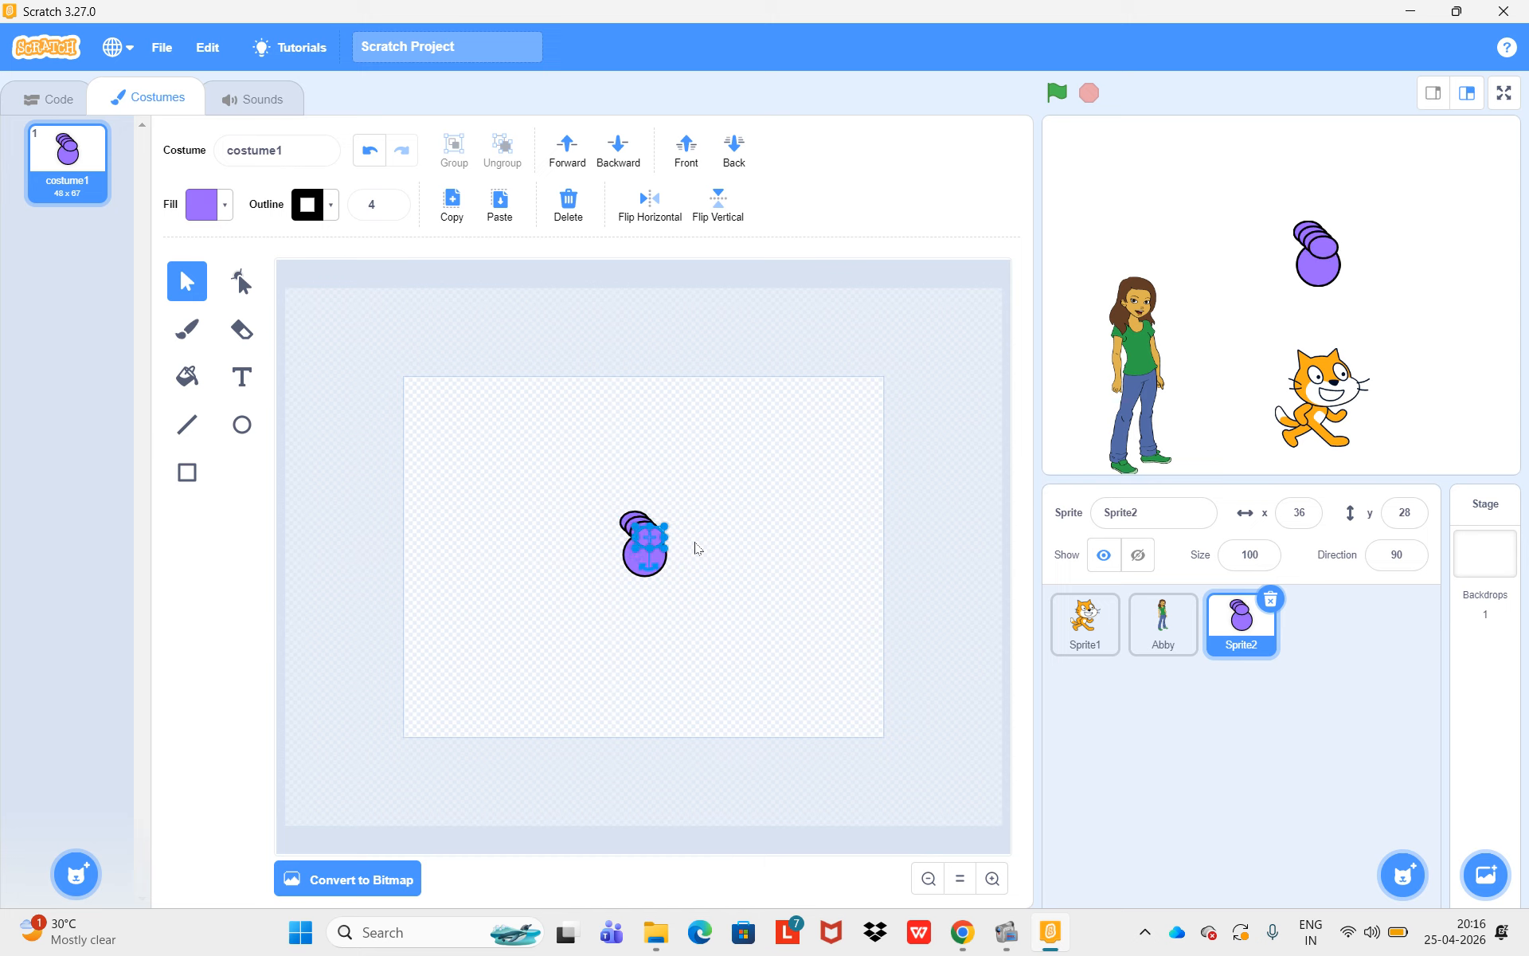
- Paste and arrange the remaining oval copies around the purple circle so that nine petals form a closed ring
drag(651, 546, 648, 593)
drag(642, 528, 665, 532)
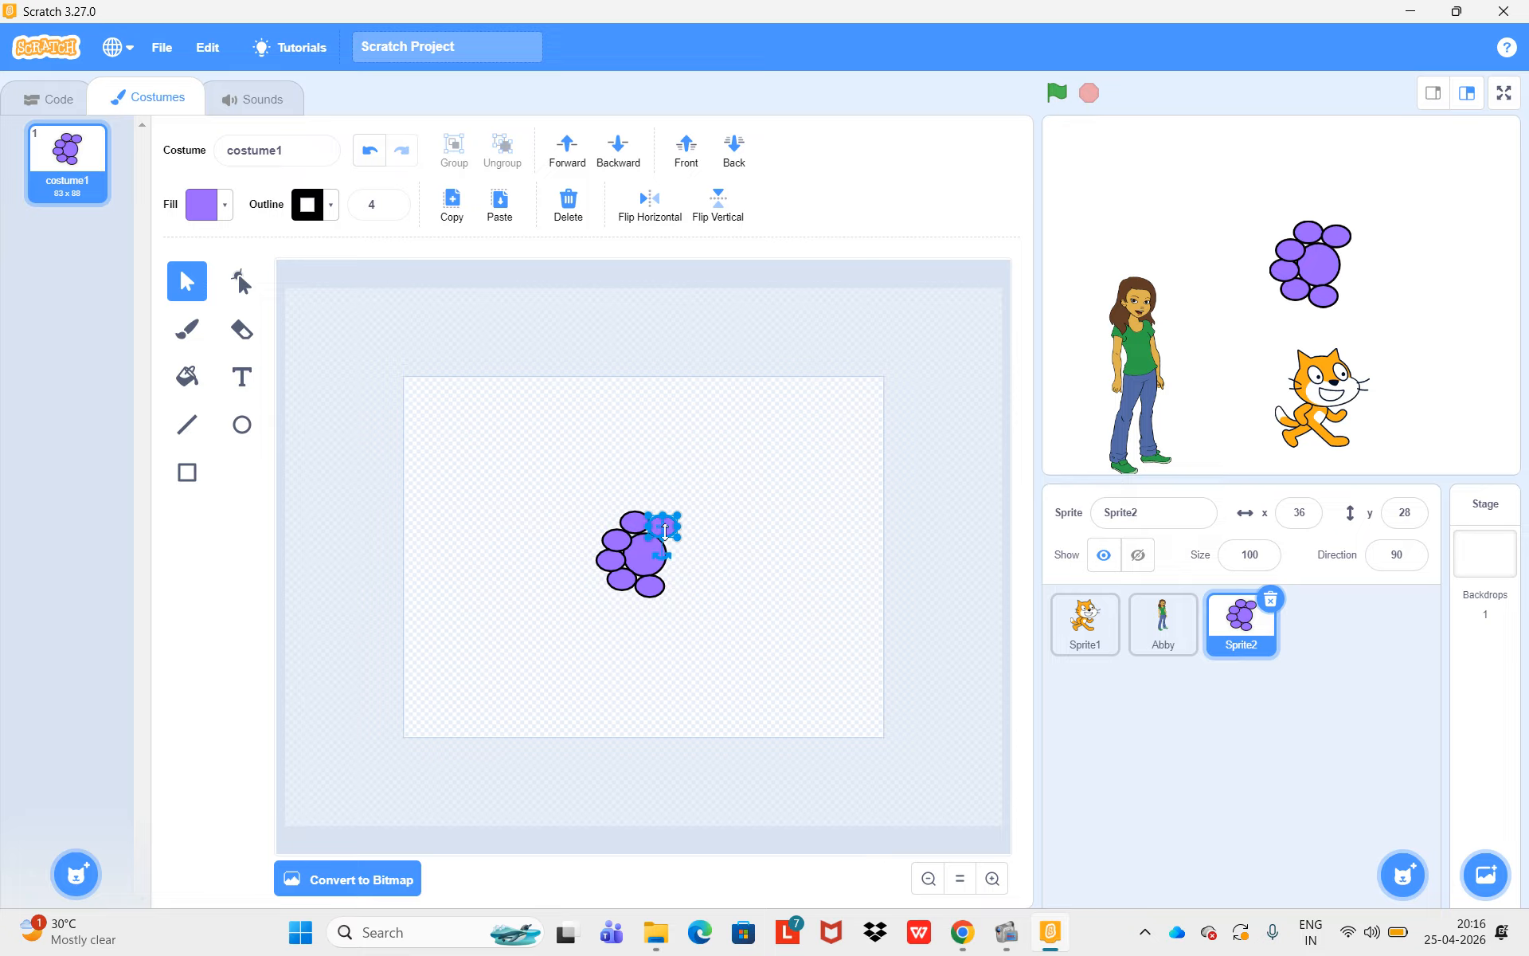
key(ctrl+c)
key(ctrl+v)
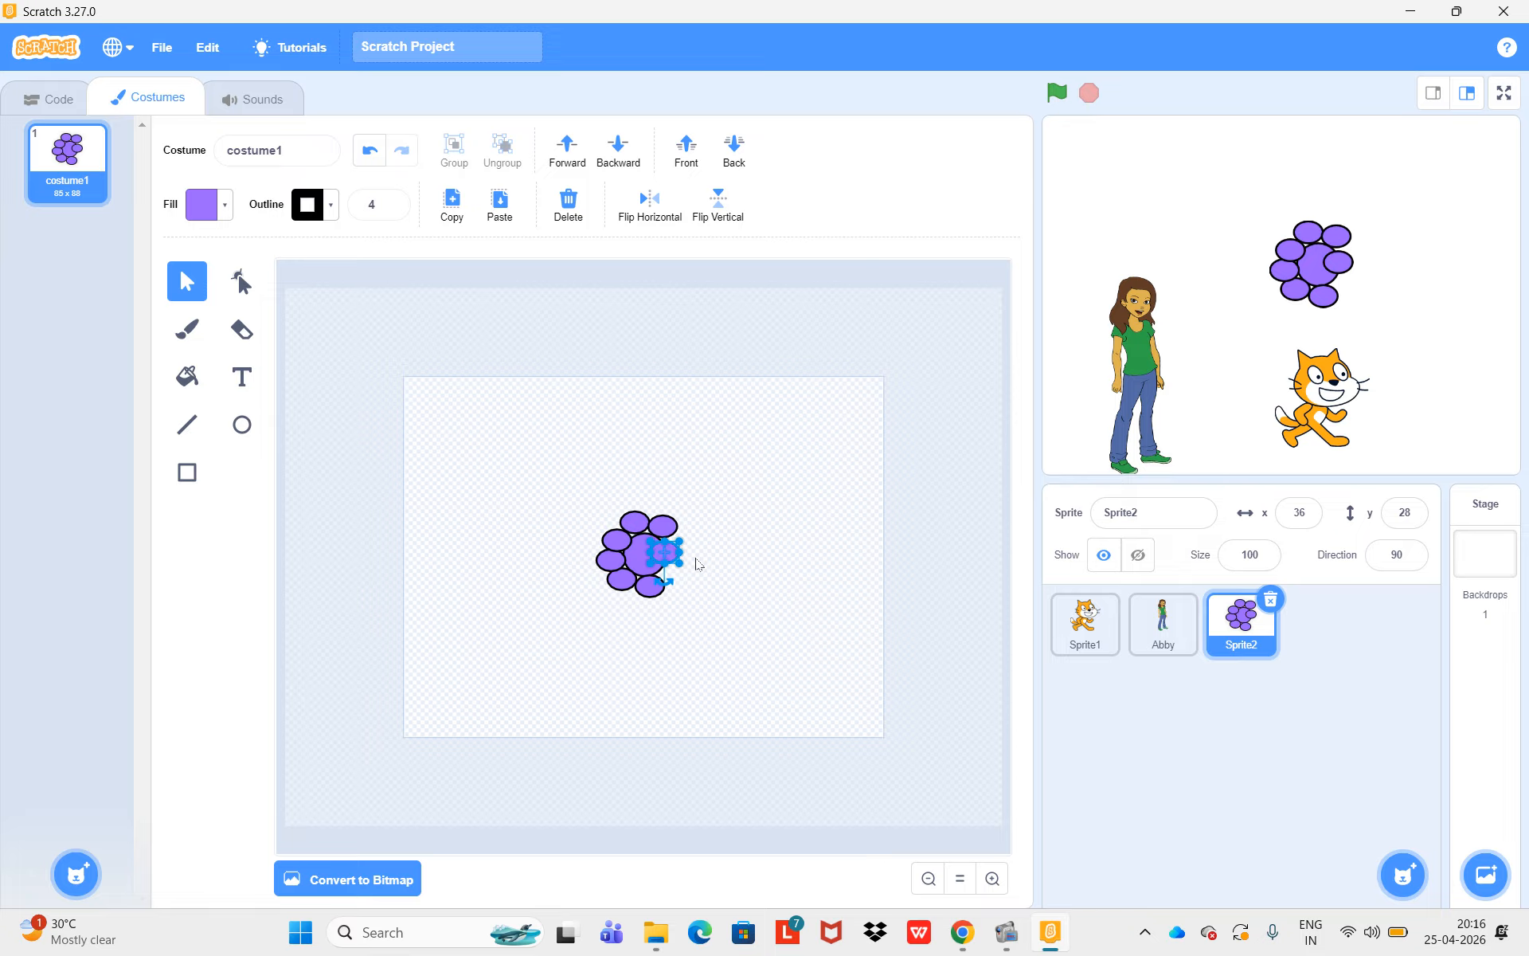
drag(677, 567, 677, 587)
click(672, 567)
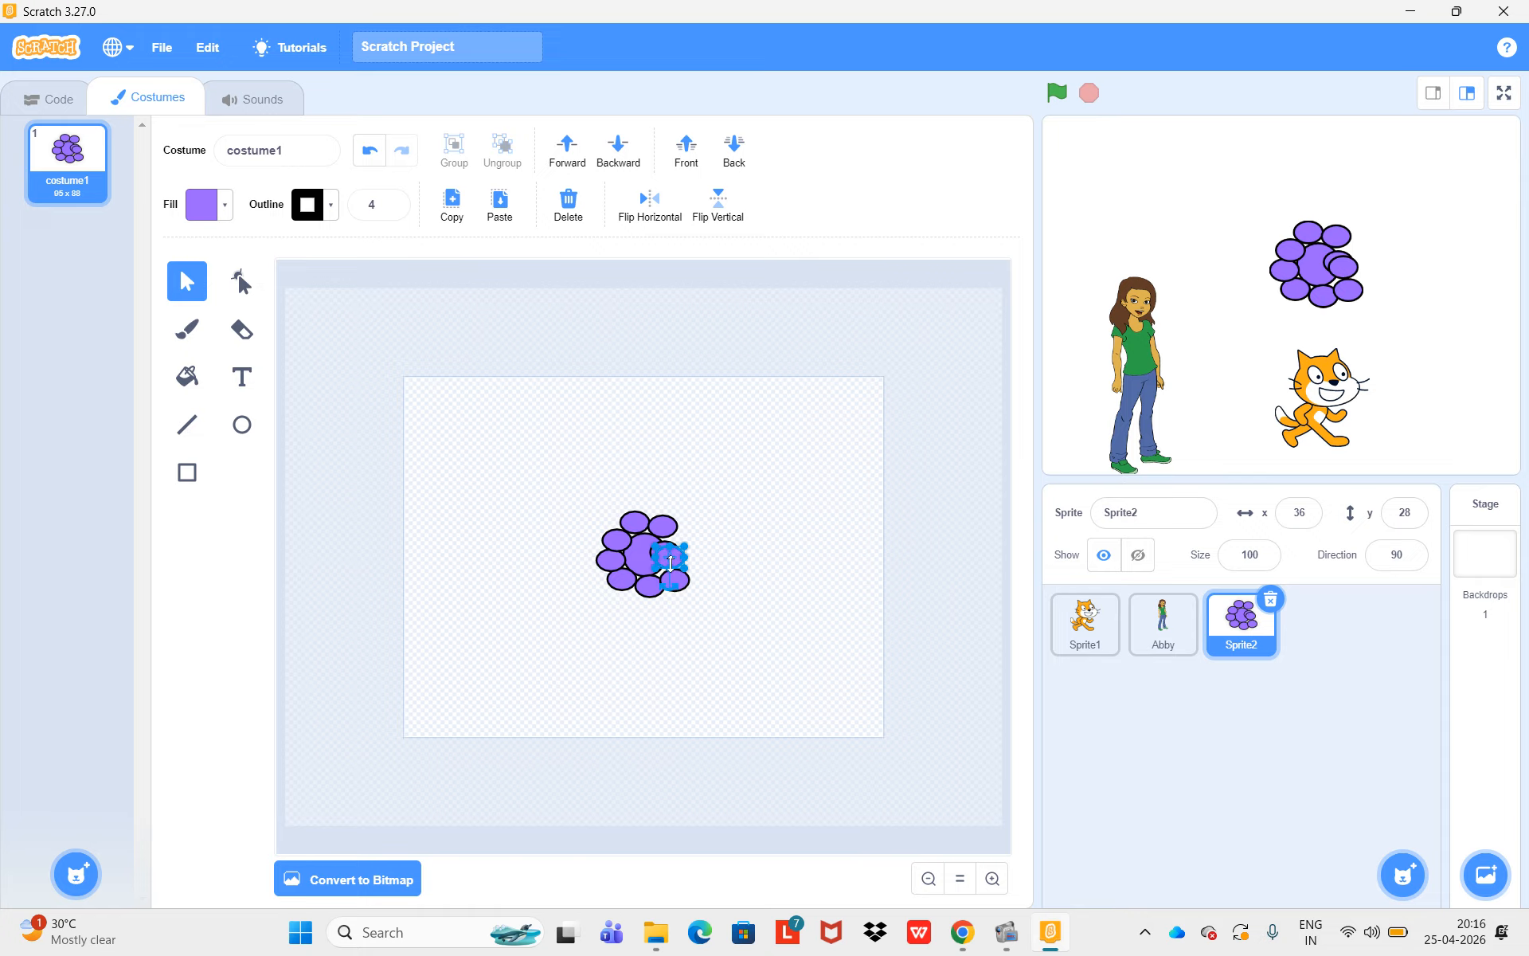
mouse_move(673, 560)
mouse_down()
mouse_move(706, 532)
mouse_move(681, 535)
mouse_move(707, 560)
mouse_move(686, 567)
mouse_up()
click(685, 542)
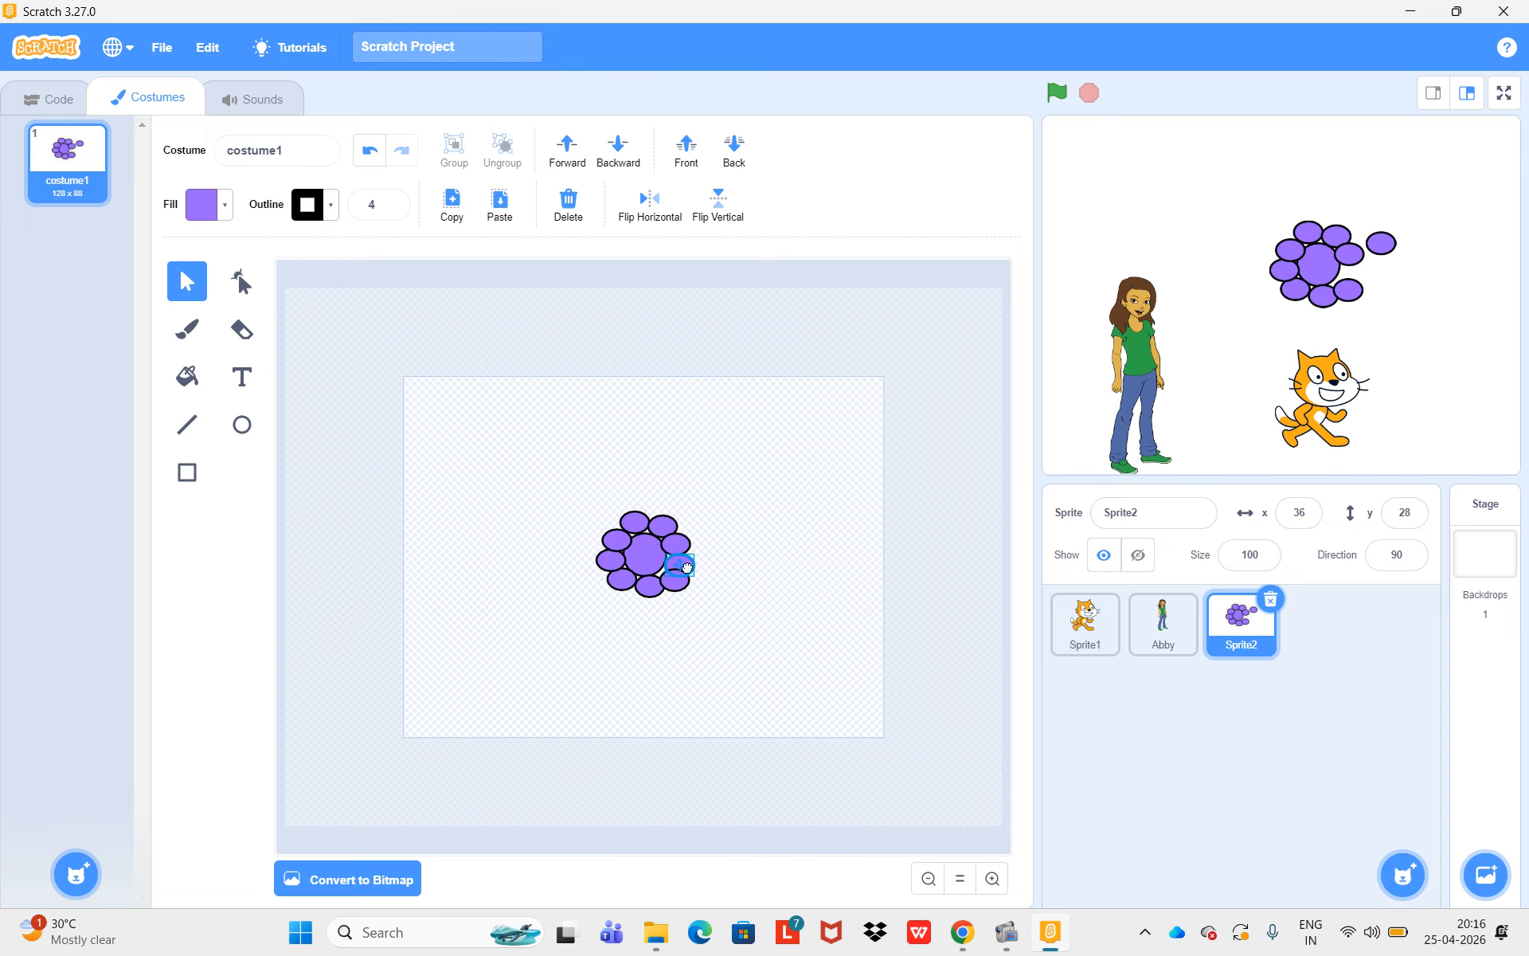
click(716, 481)
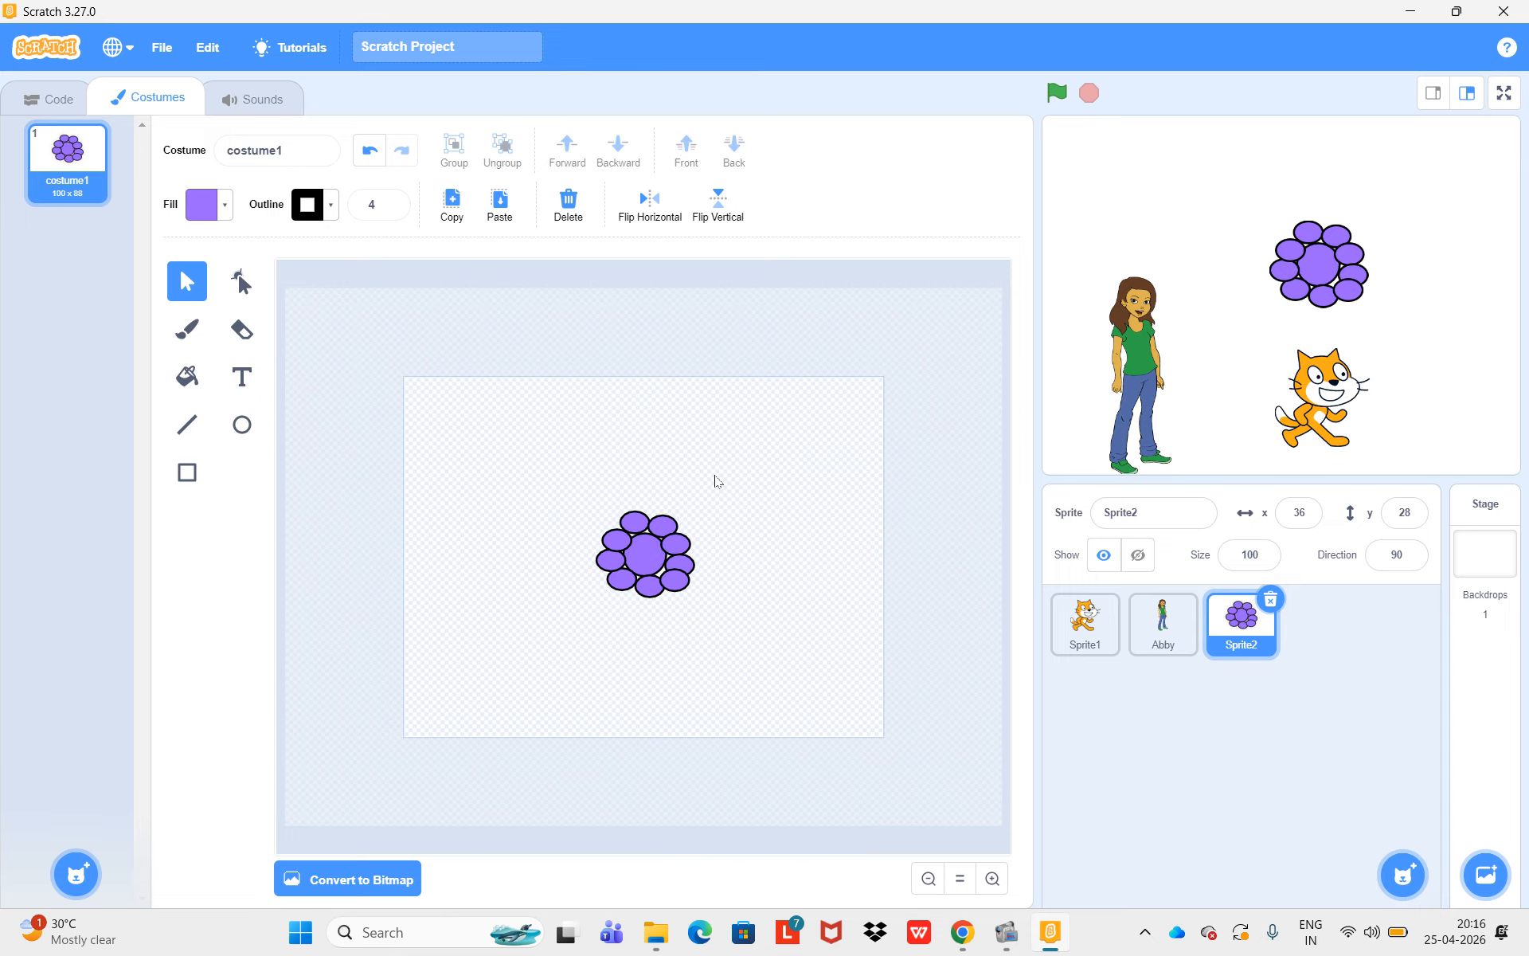
- Fine-tune the petals' spacing by nudging the upper petals slightly around the flower's centre circle
click(676, 548)
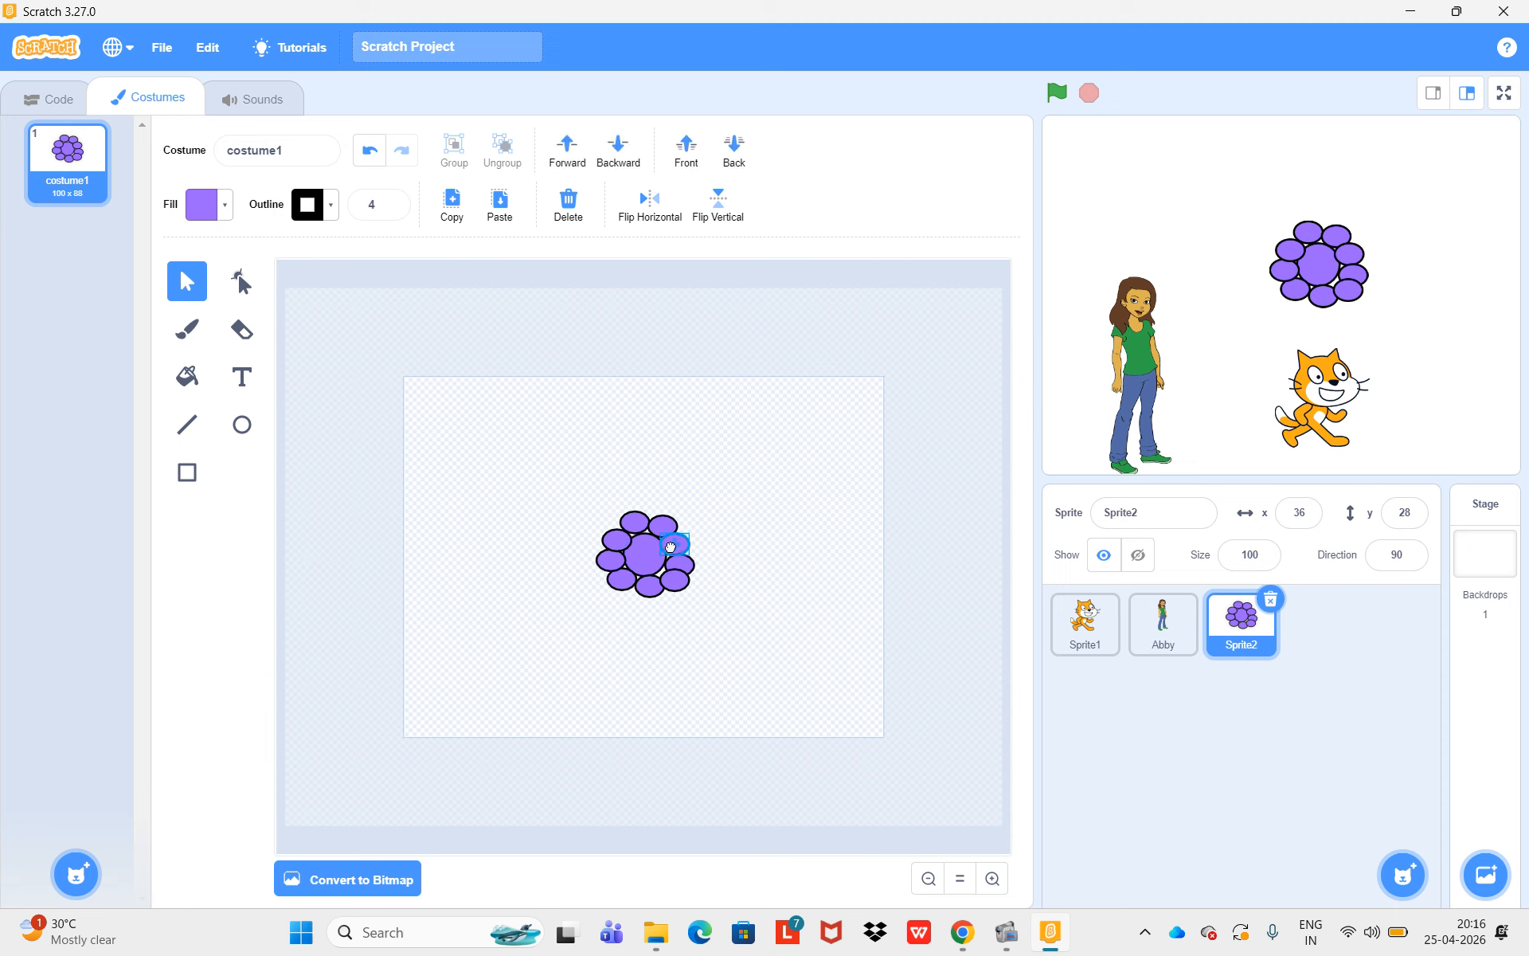
click(644, 528)
drag(643, 528, 645, 527)
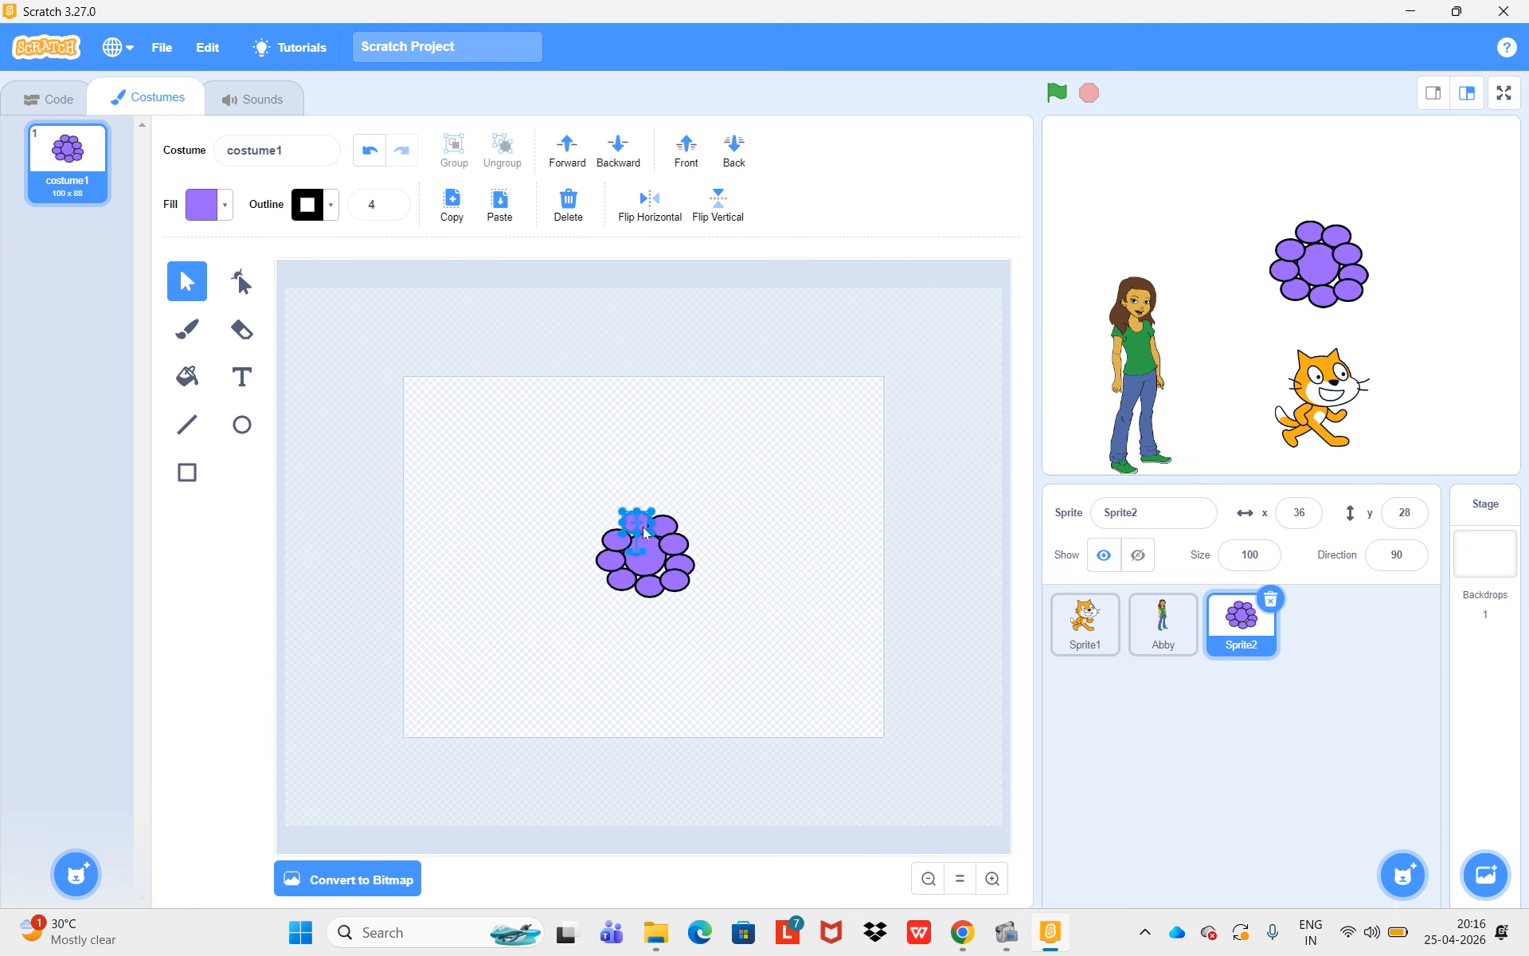
click(633, 586)
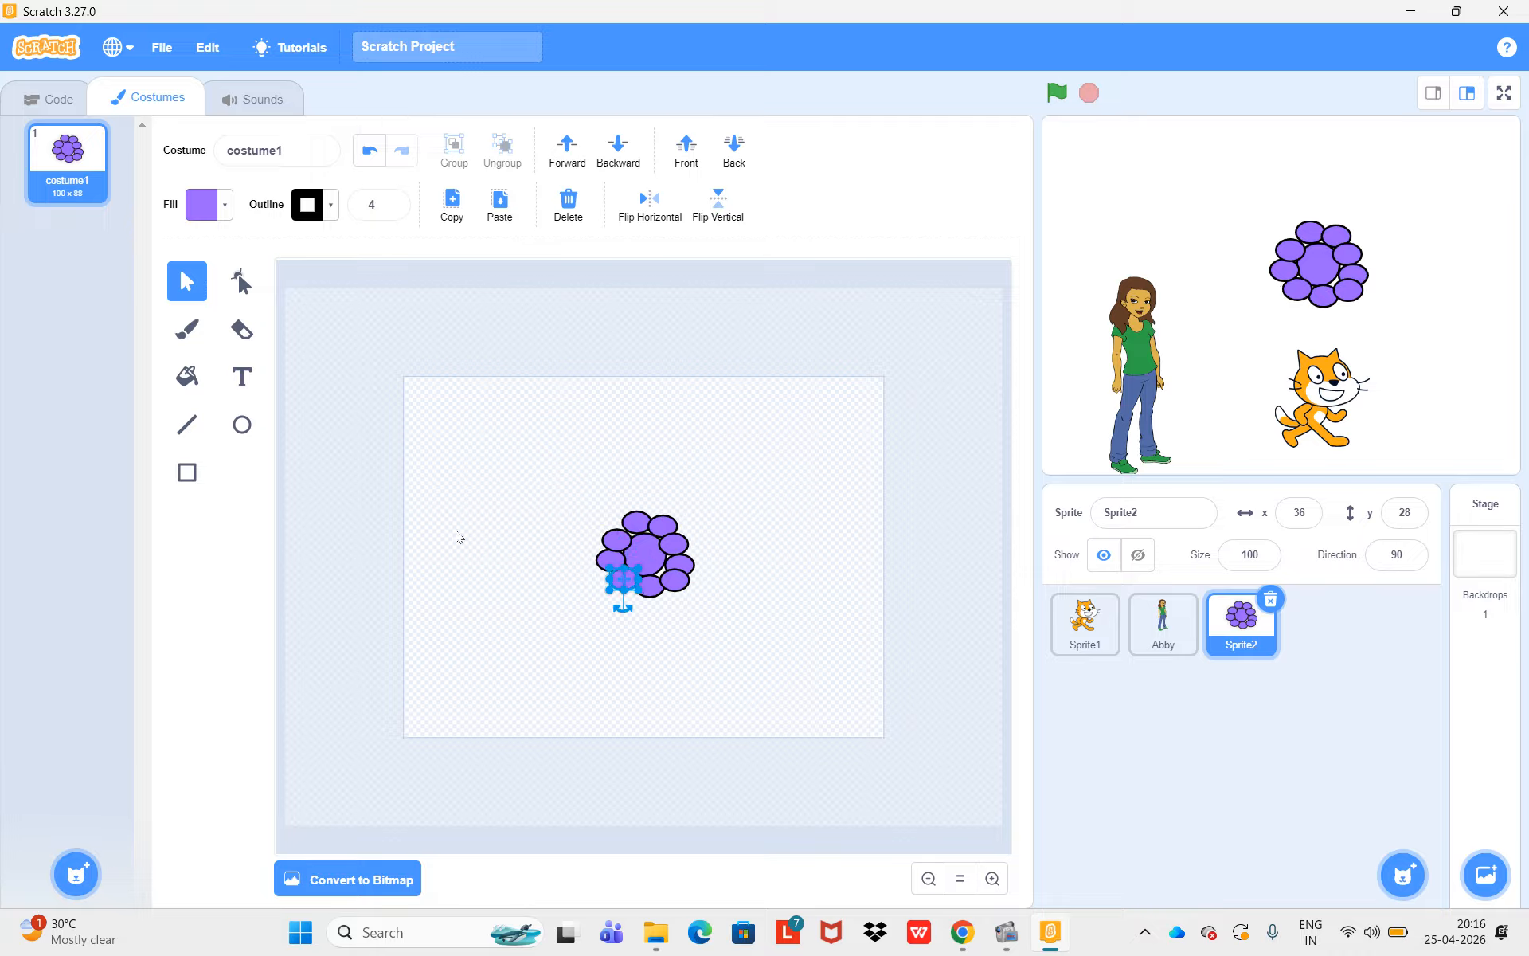
- Paint a curved purple stem below the flower with brush size 10, plus a short slanted stroke across its lower end
click(188, 331)
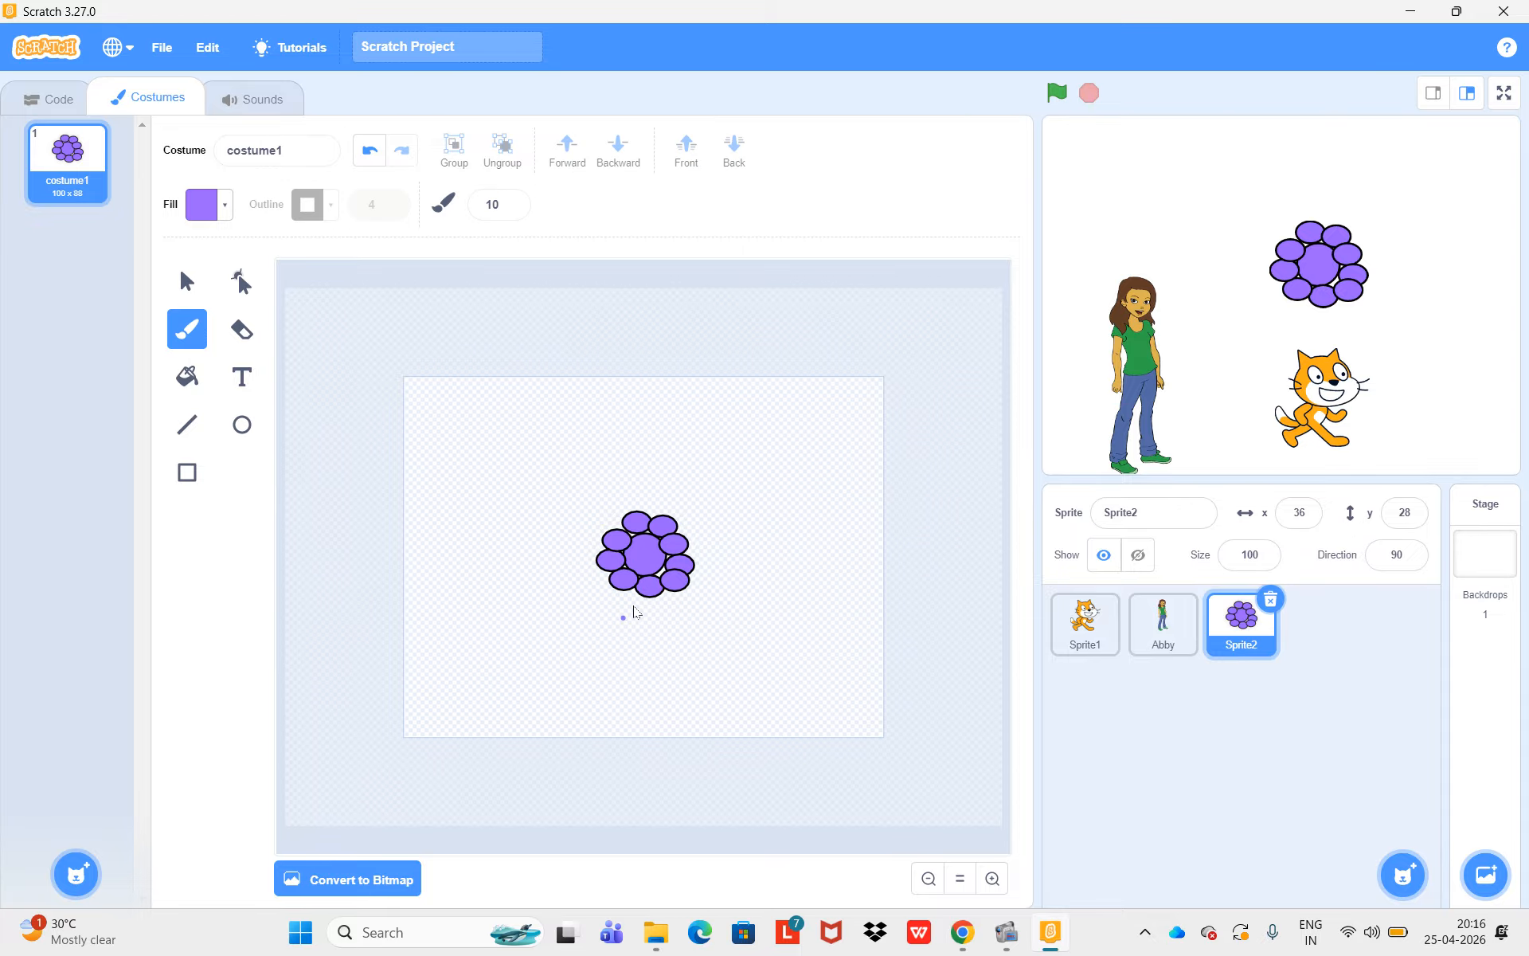
mouse_move(668, 596)
mouse_down()
mouse_move(665, 642)
mouse_move(594, 689)
mouse_up()
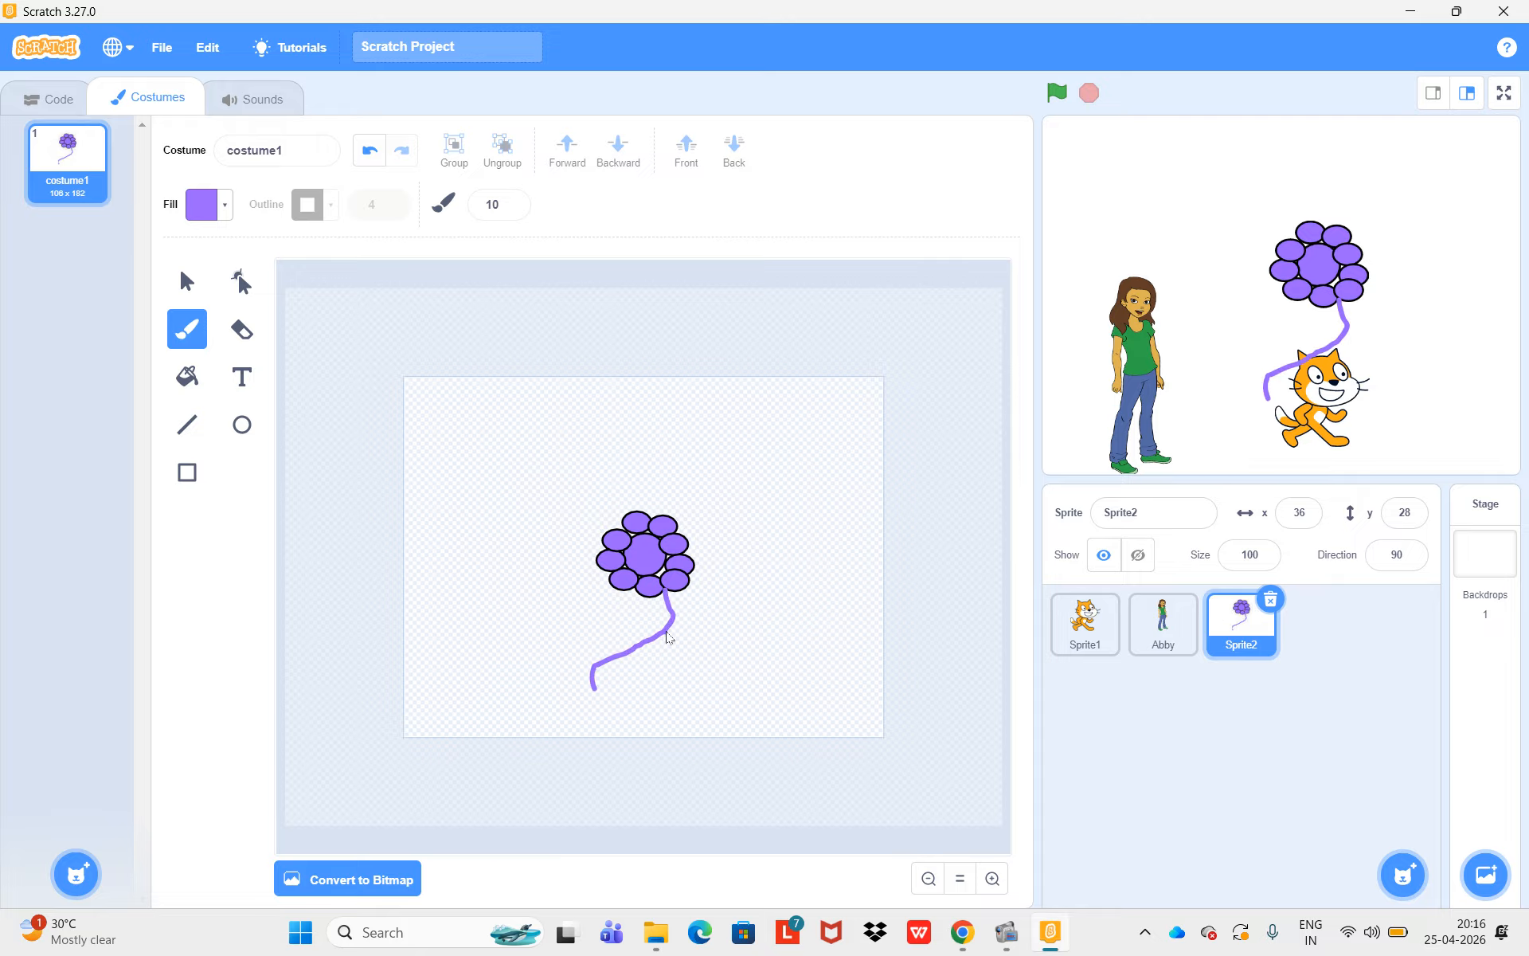
drag(578, 702, 623, 684)
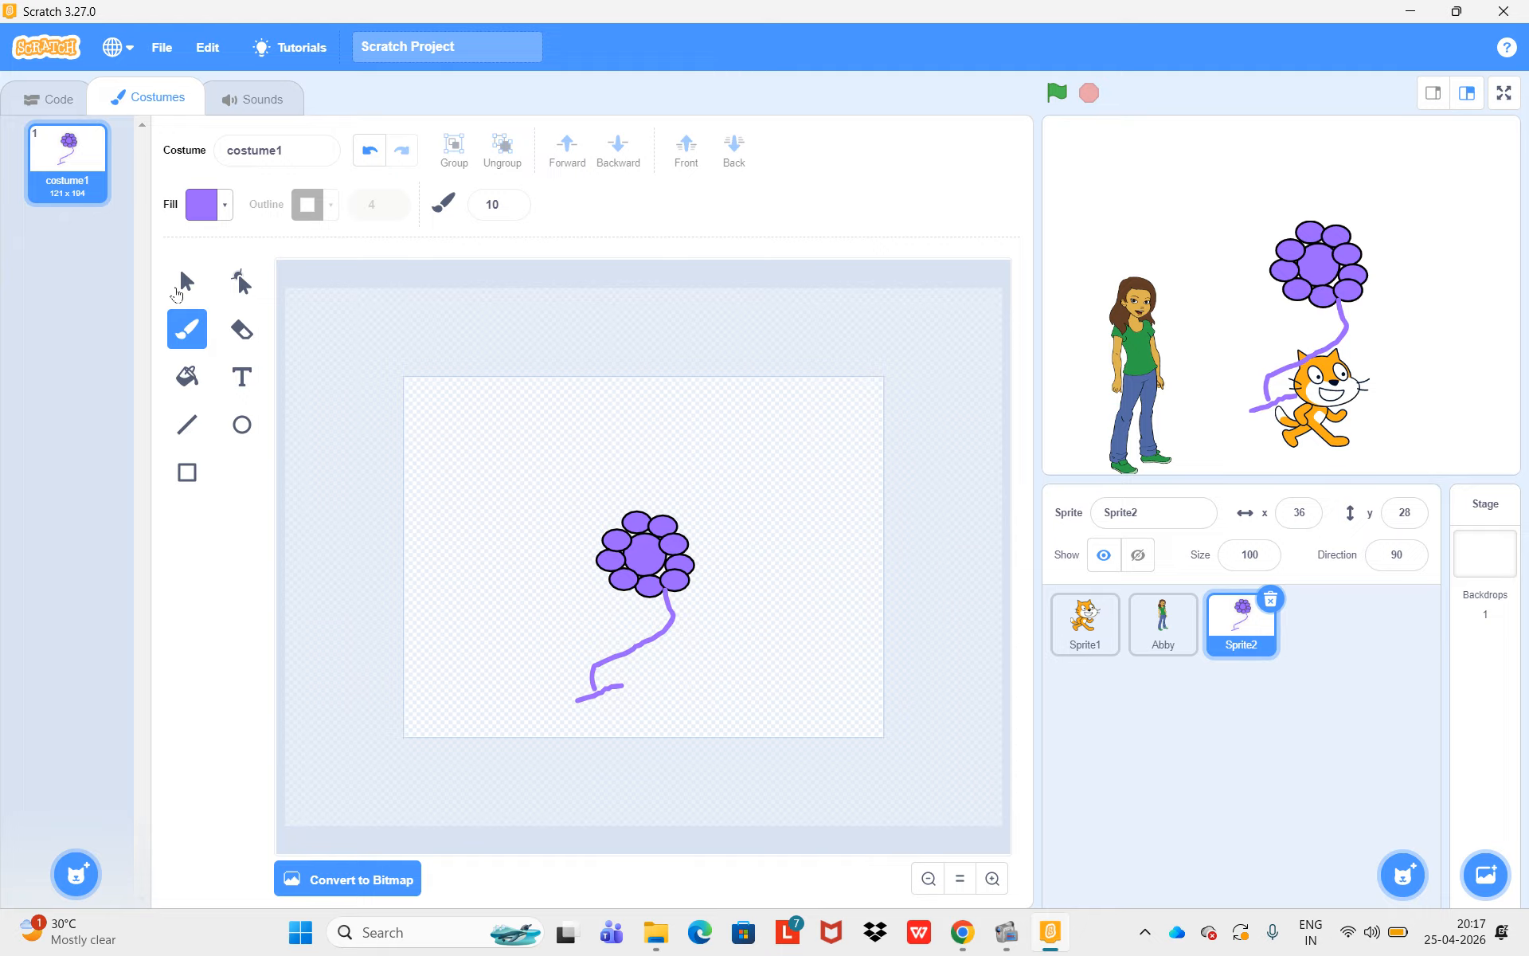
click(186, 283)
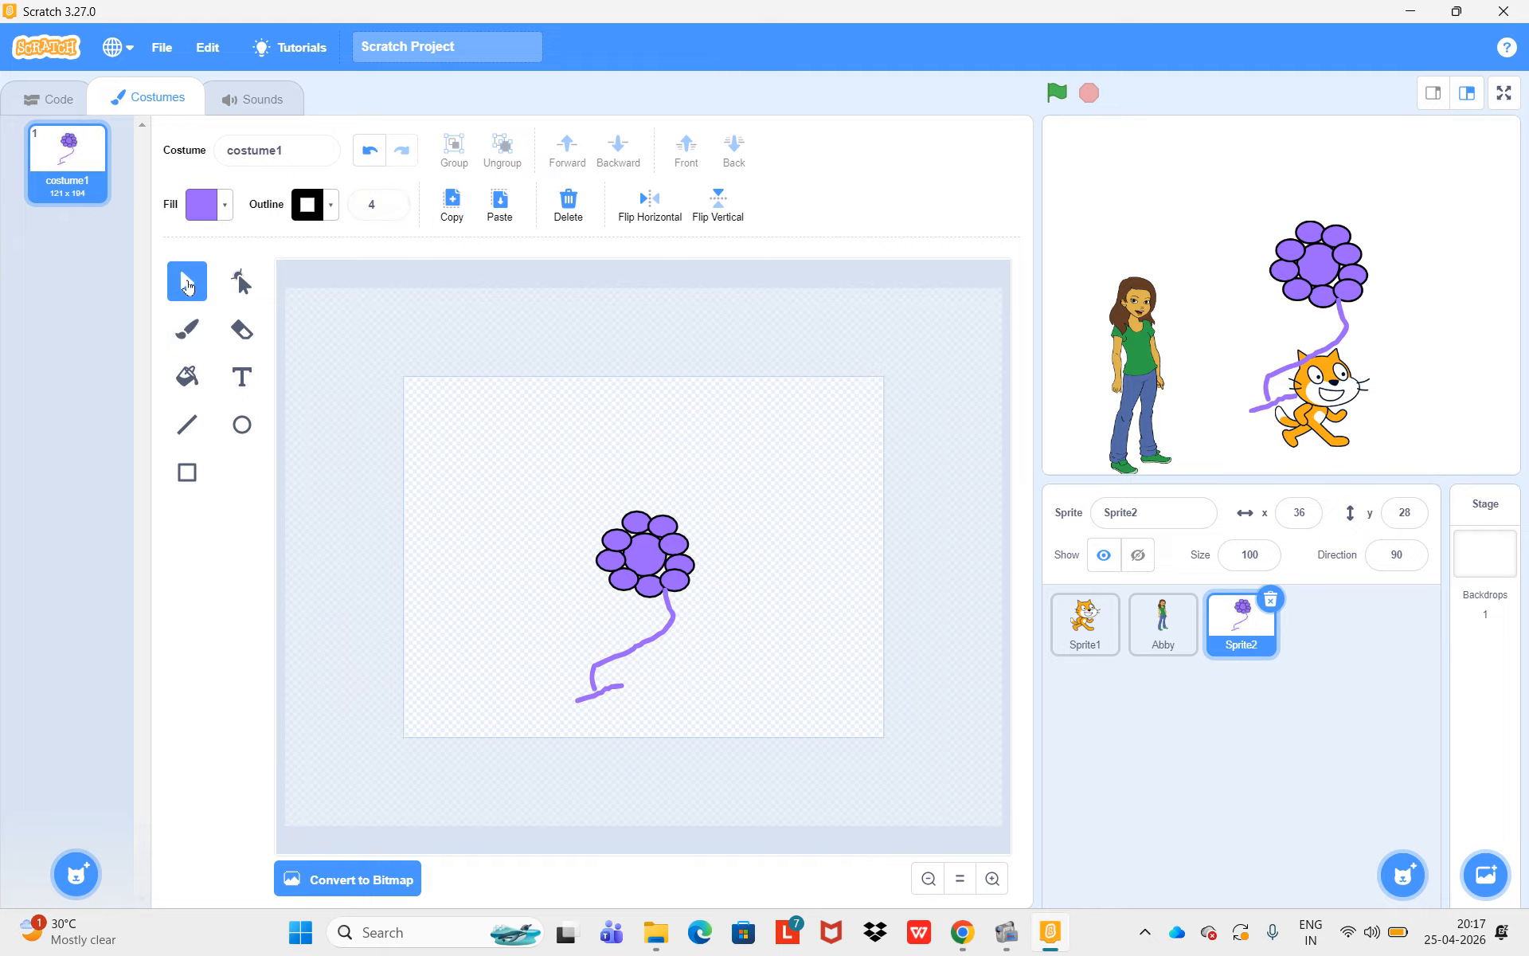
click(226, 209)
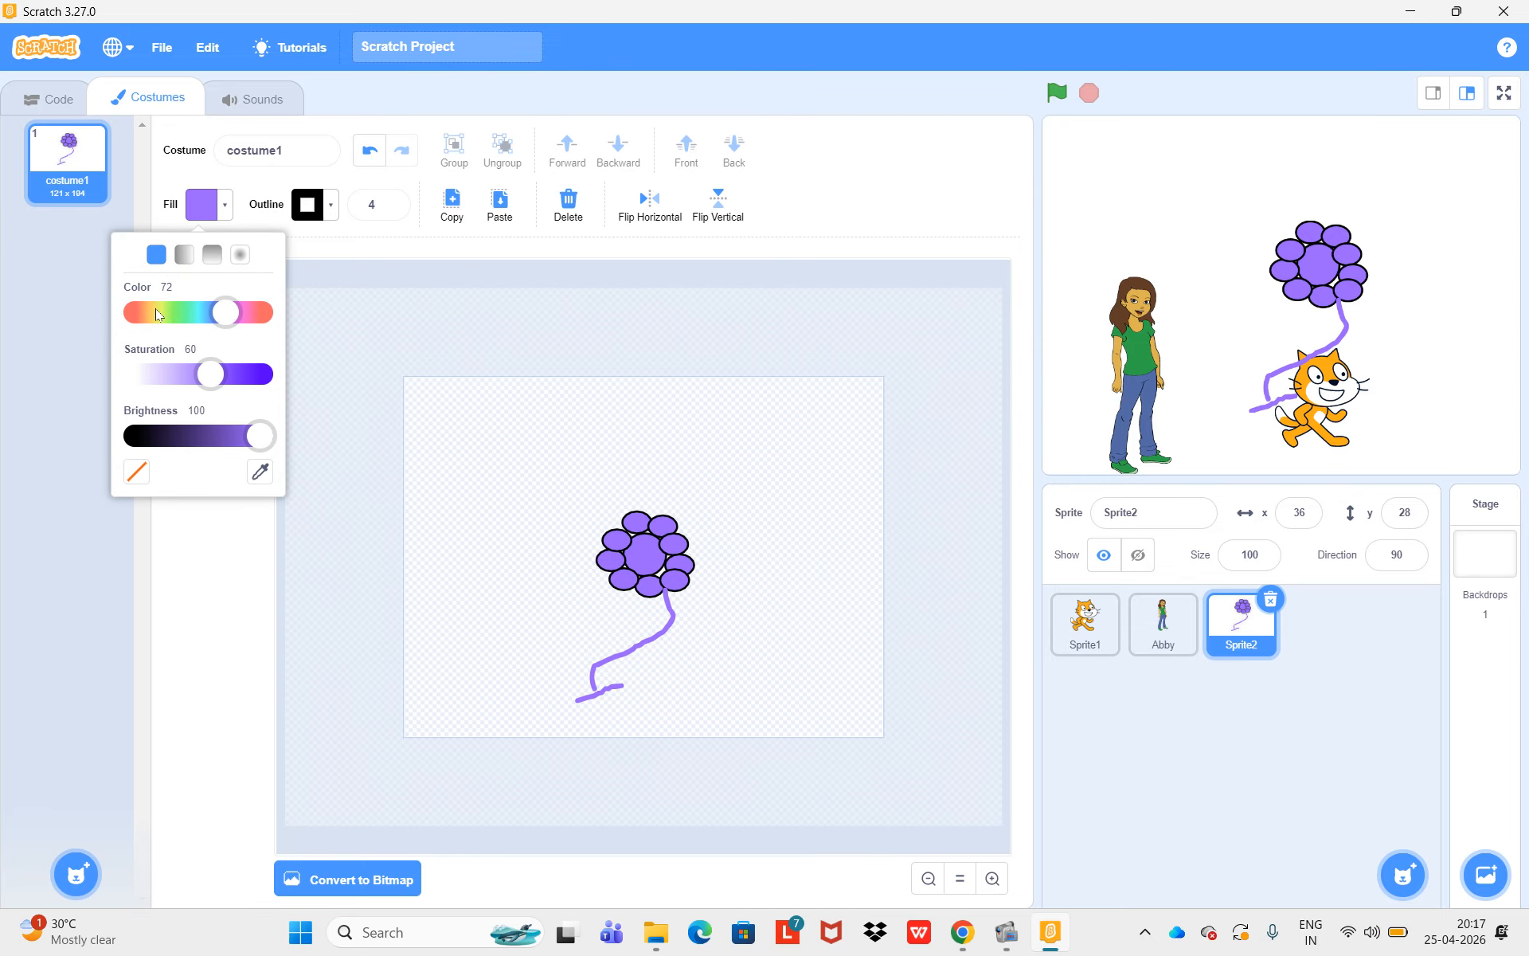
click(157, 312)
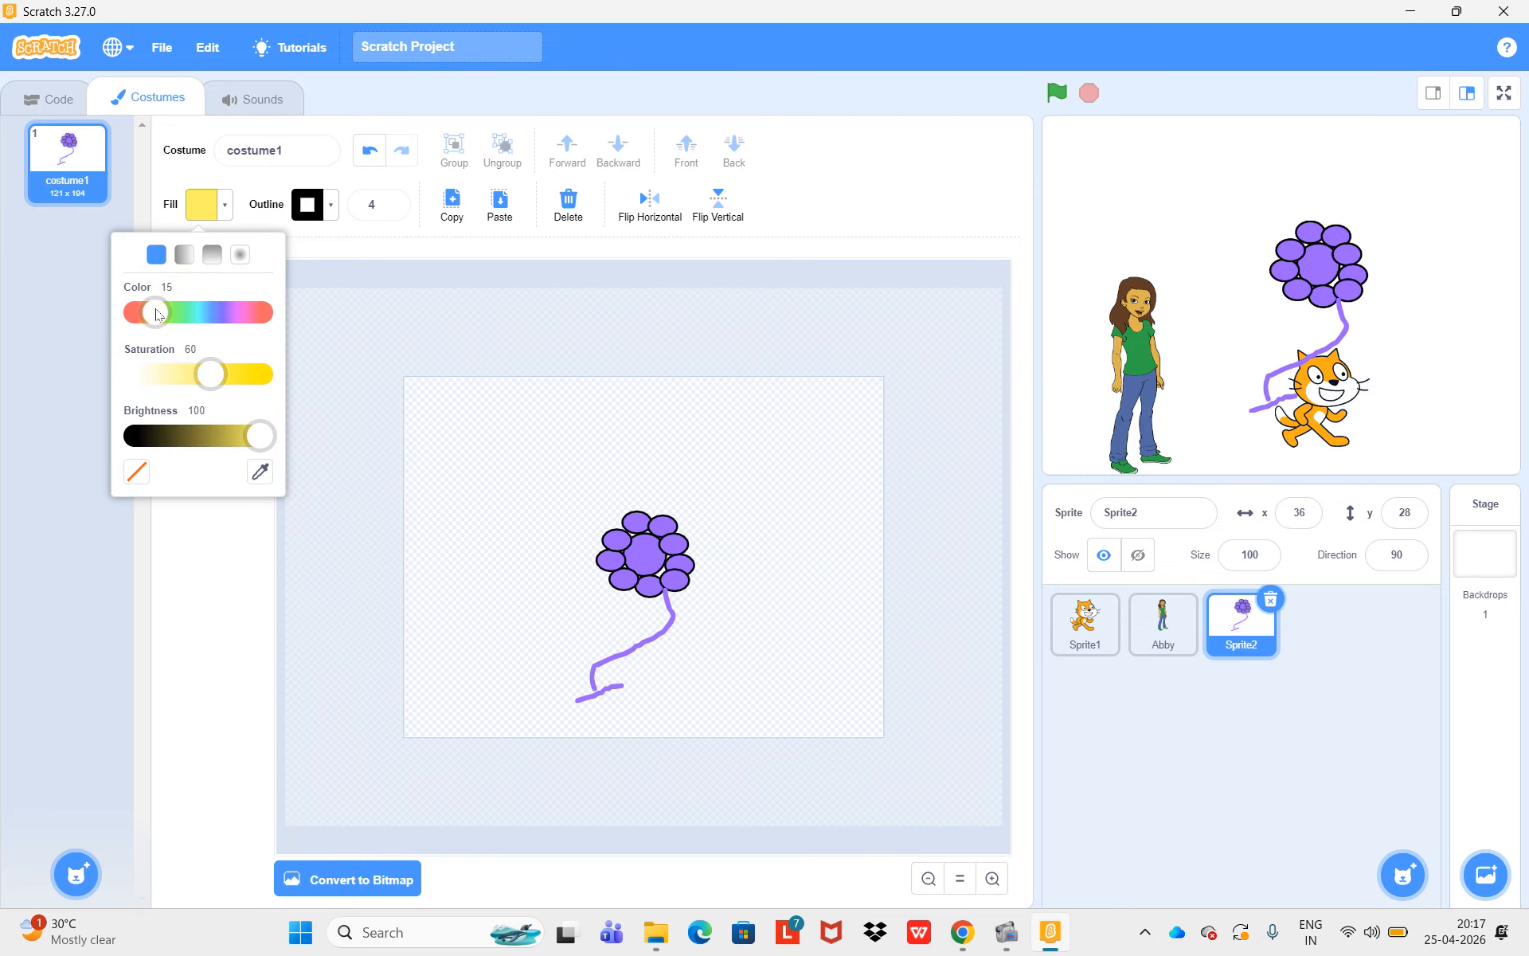
click(645, 557)
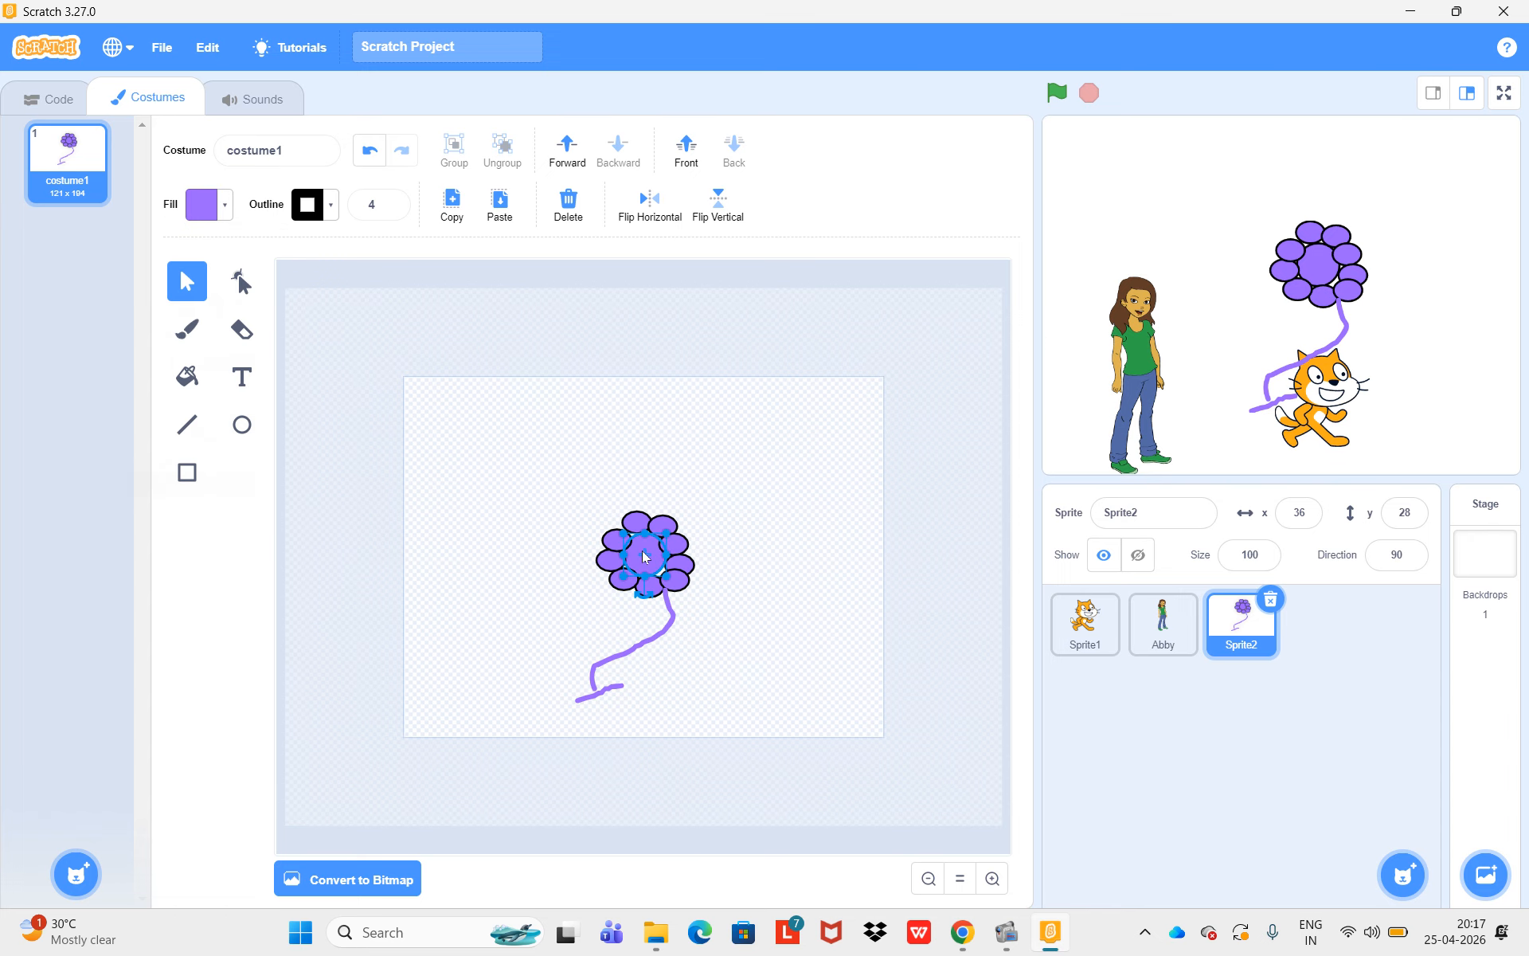
click(186, 376)
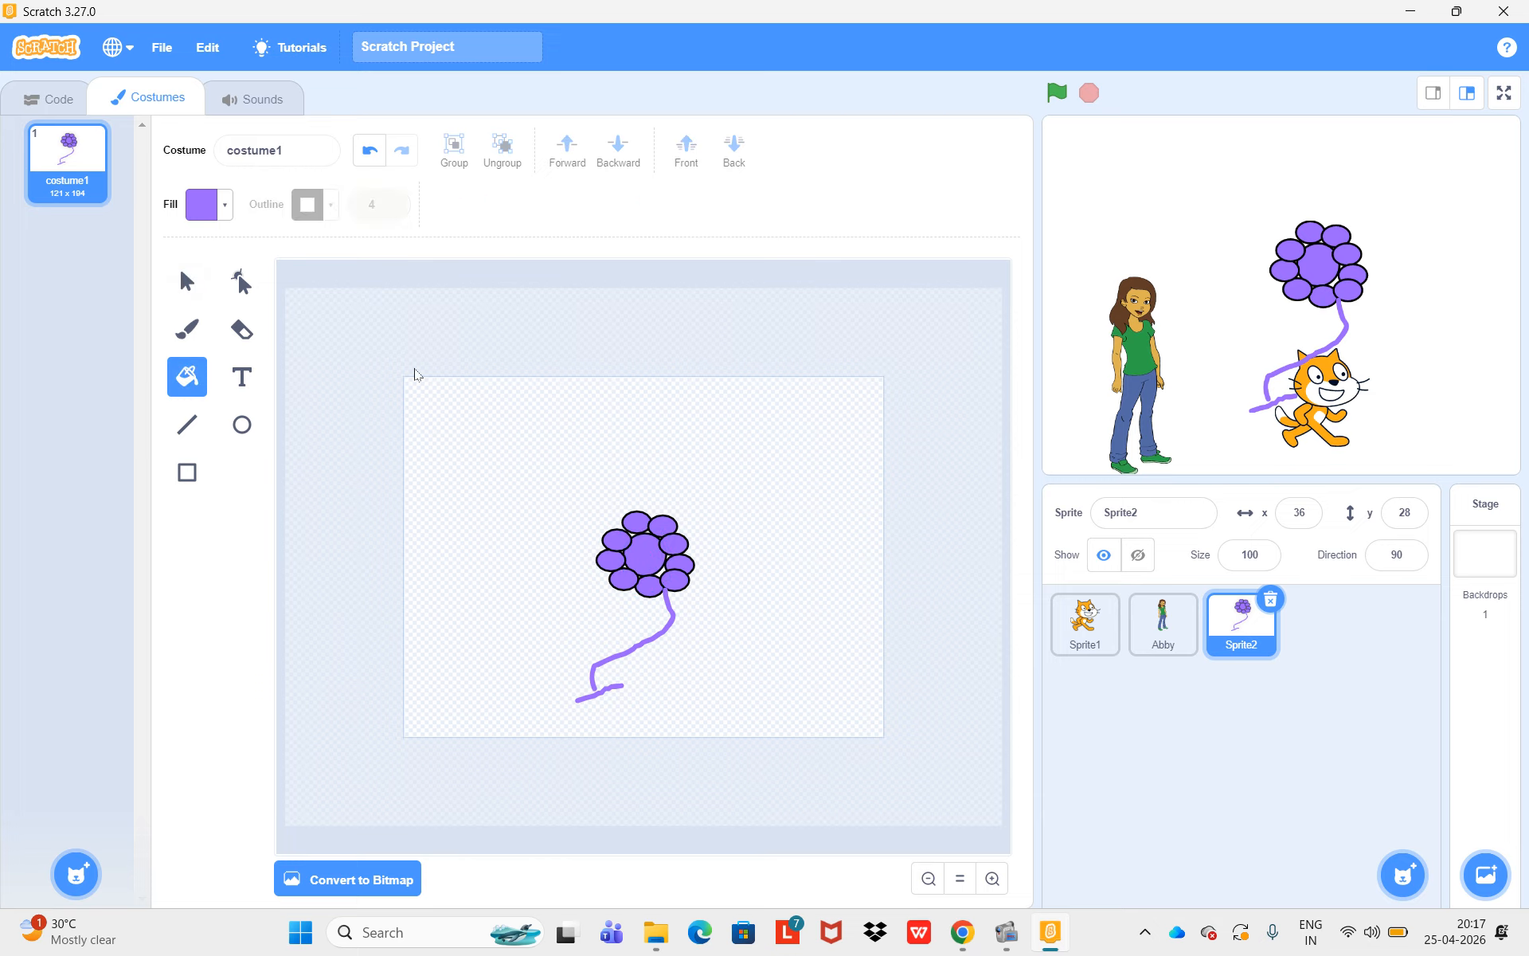
- Recolour the flower's centre circle light green by setting its fill colour to 27
click(187, 282)
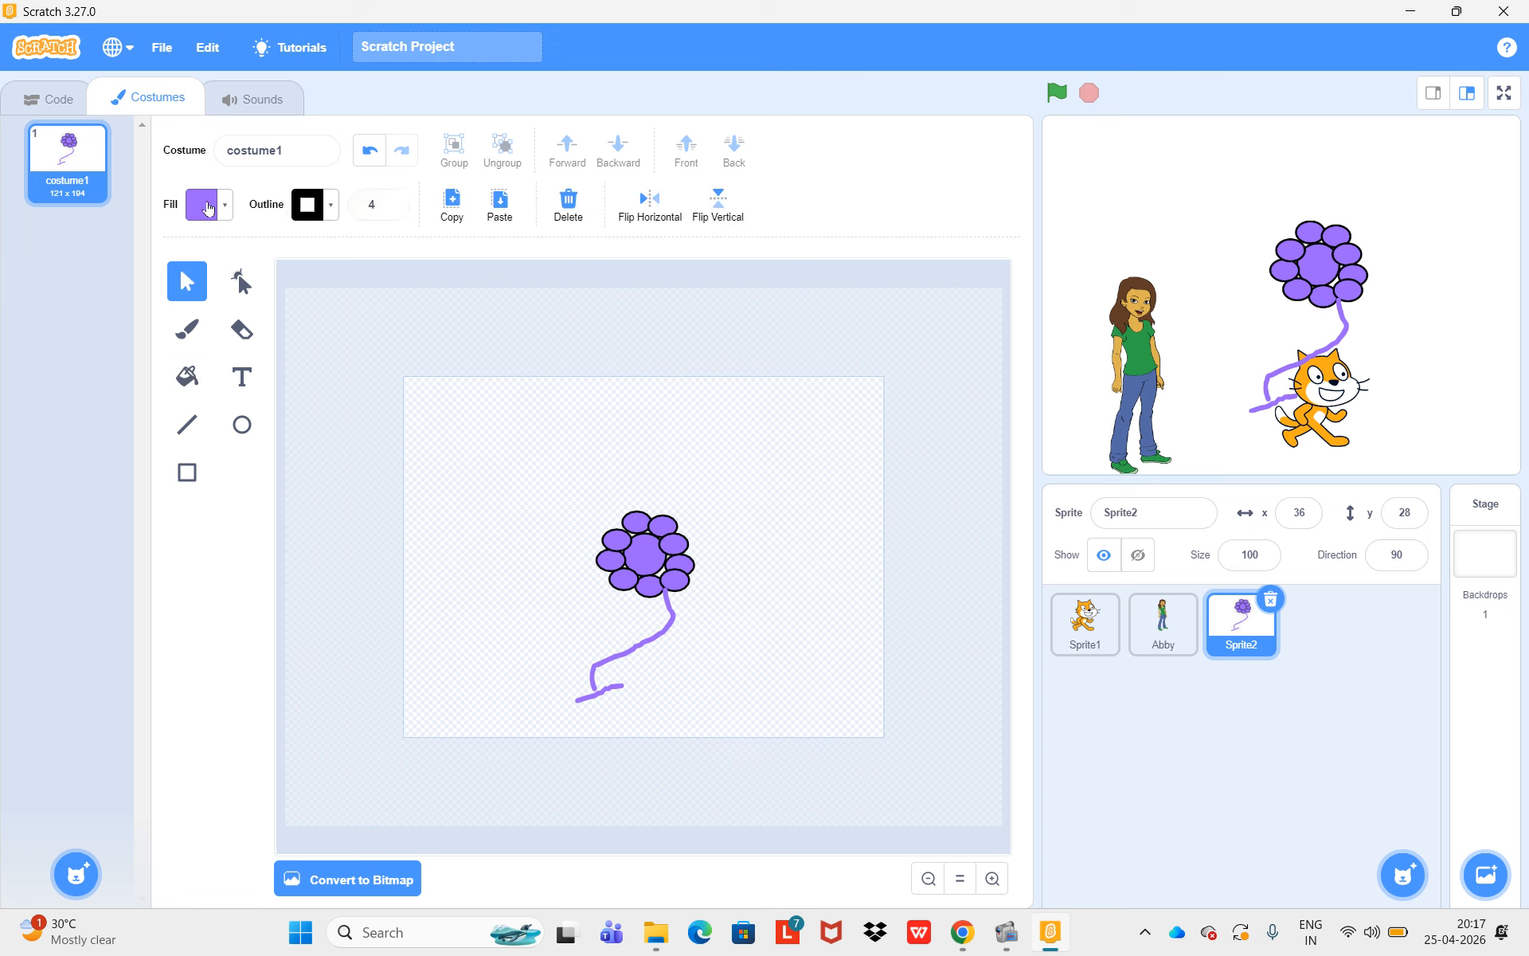
click(651, 546)
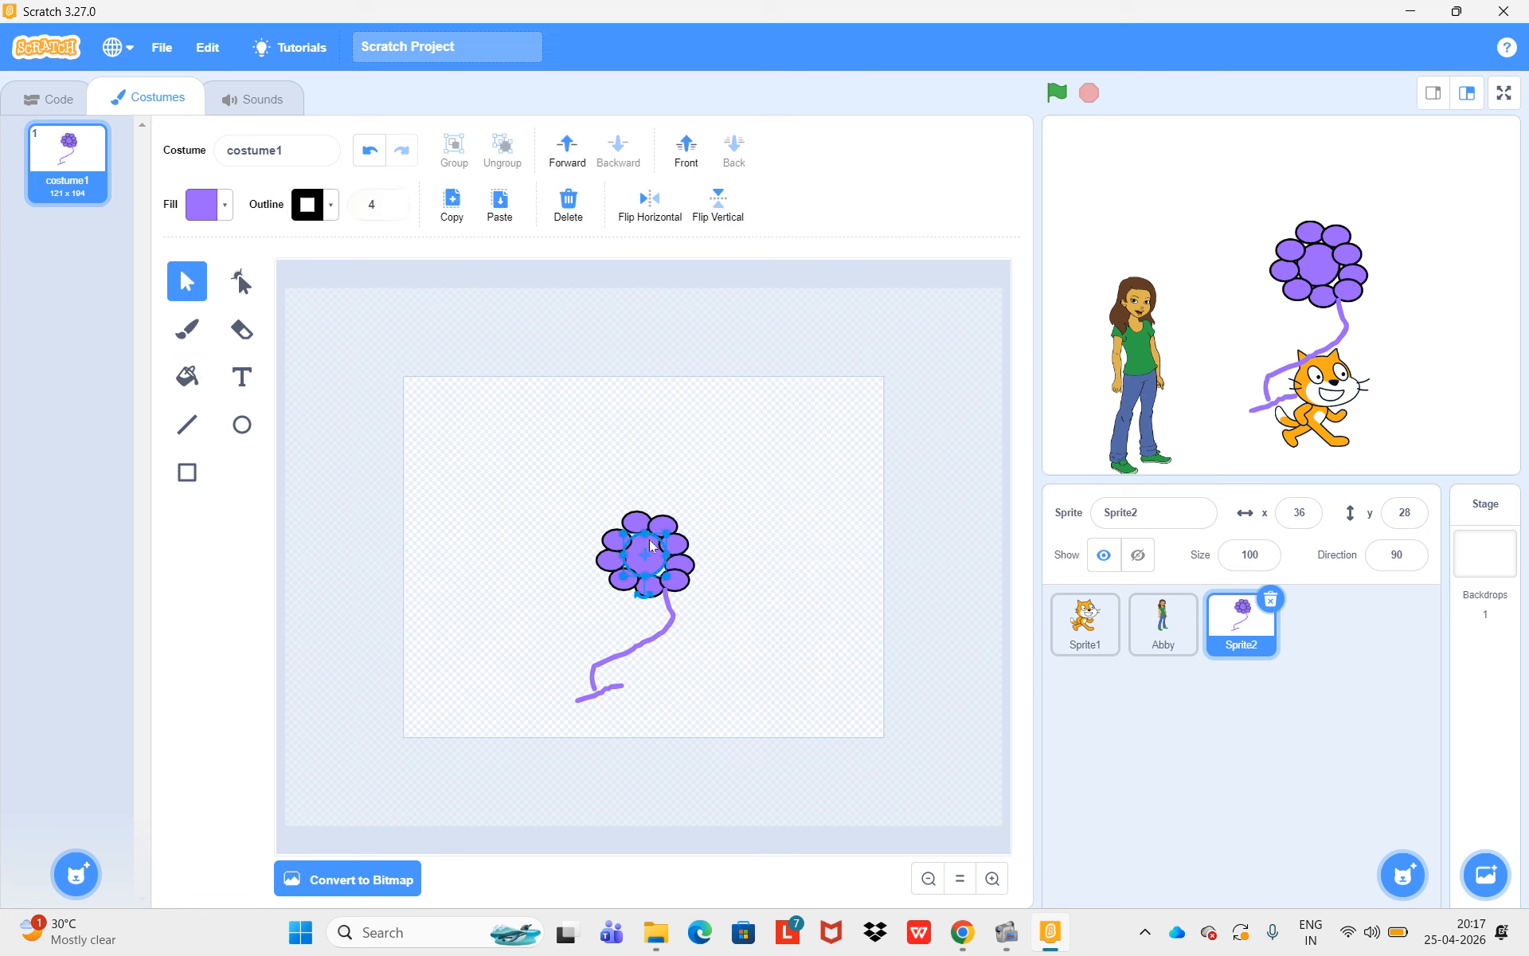
click(223, 207)
click(171, 313)
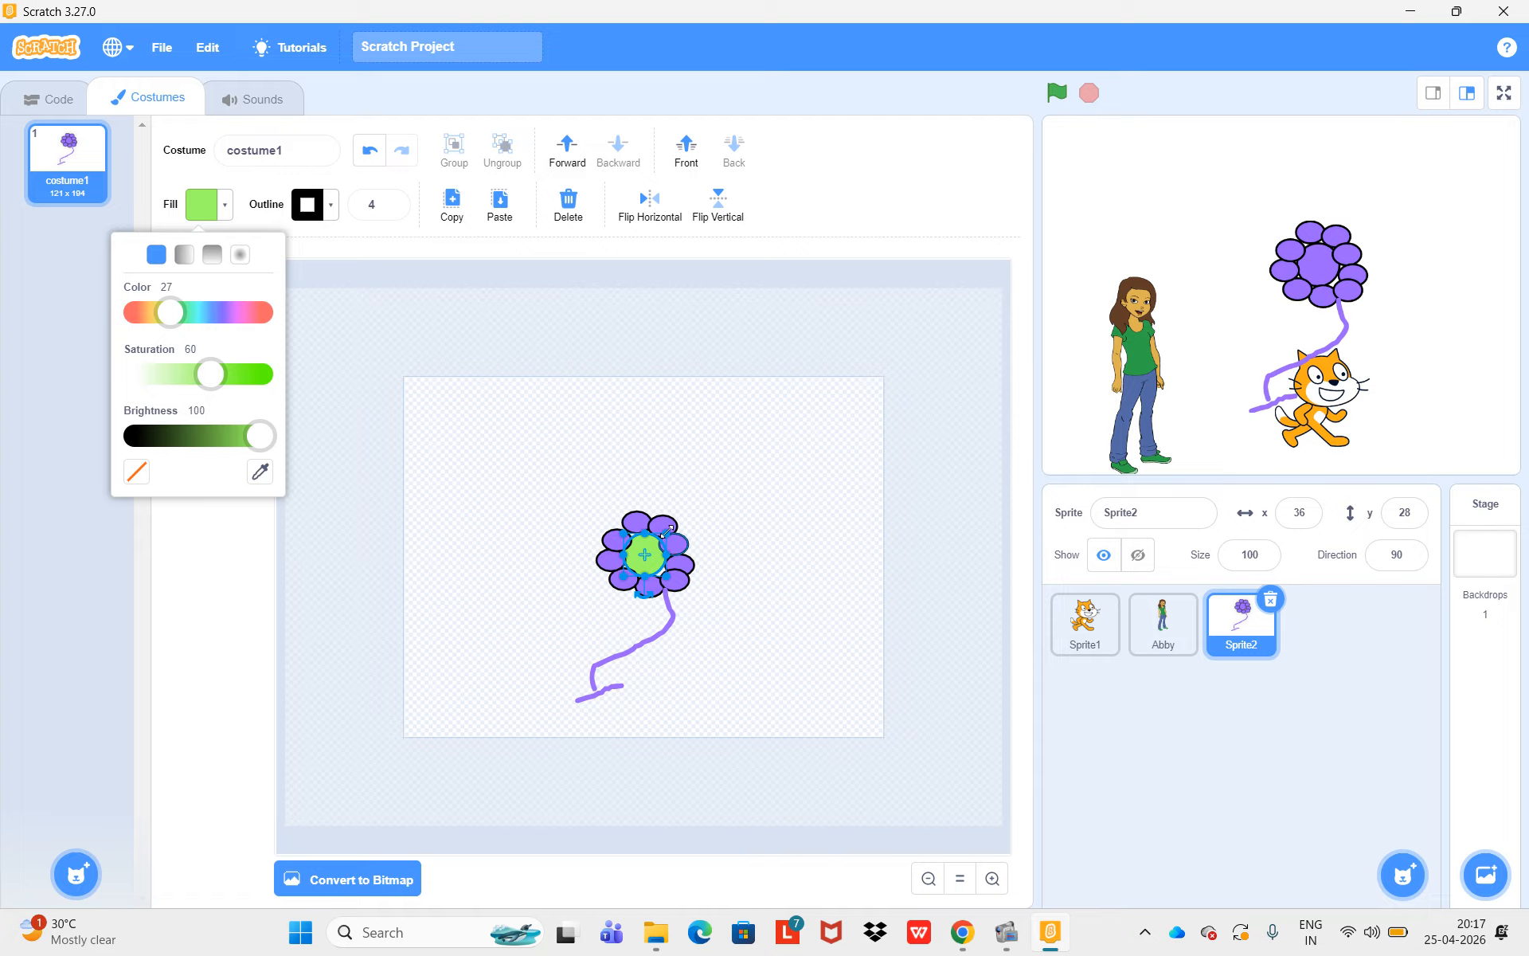
- Group all nine purple petals into one object and shift the ring slightly around the green centre
click(639, 524)
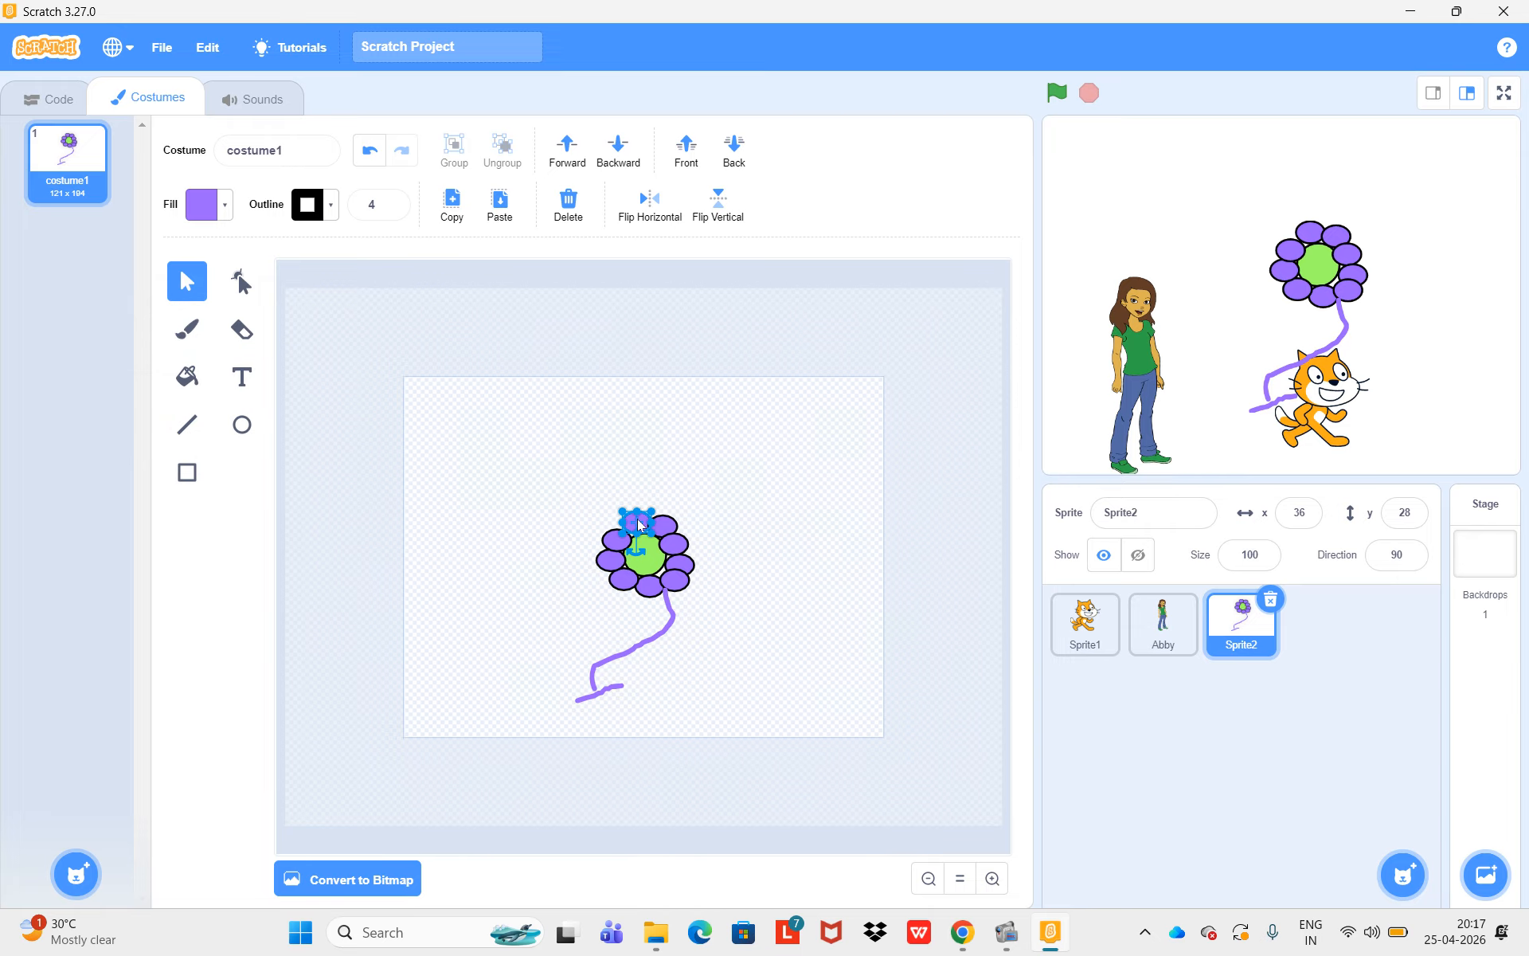
shift+click(661, 526)
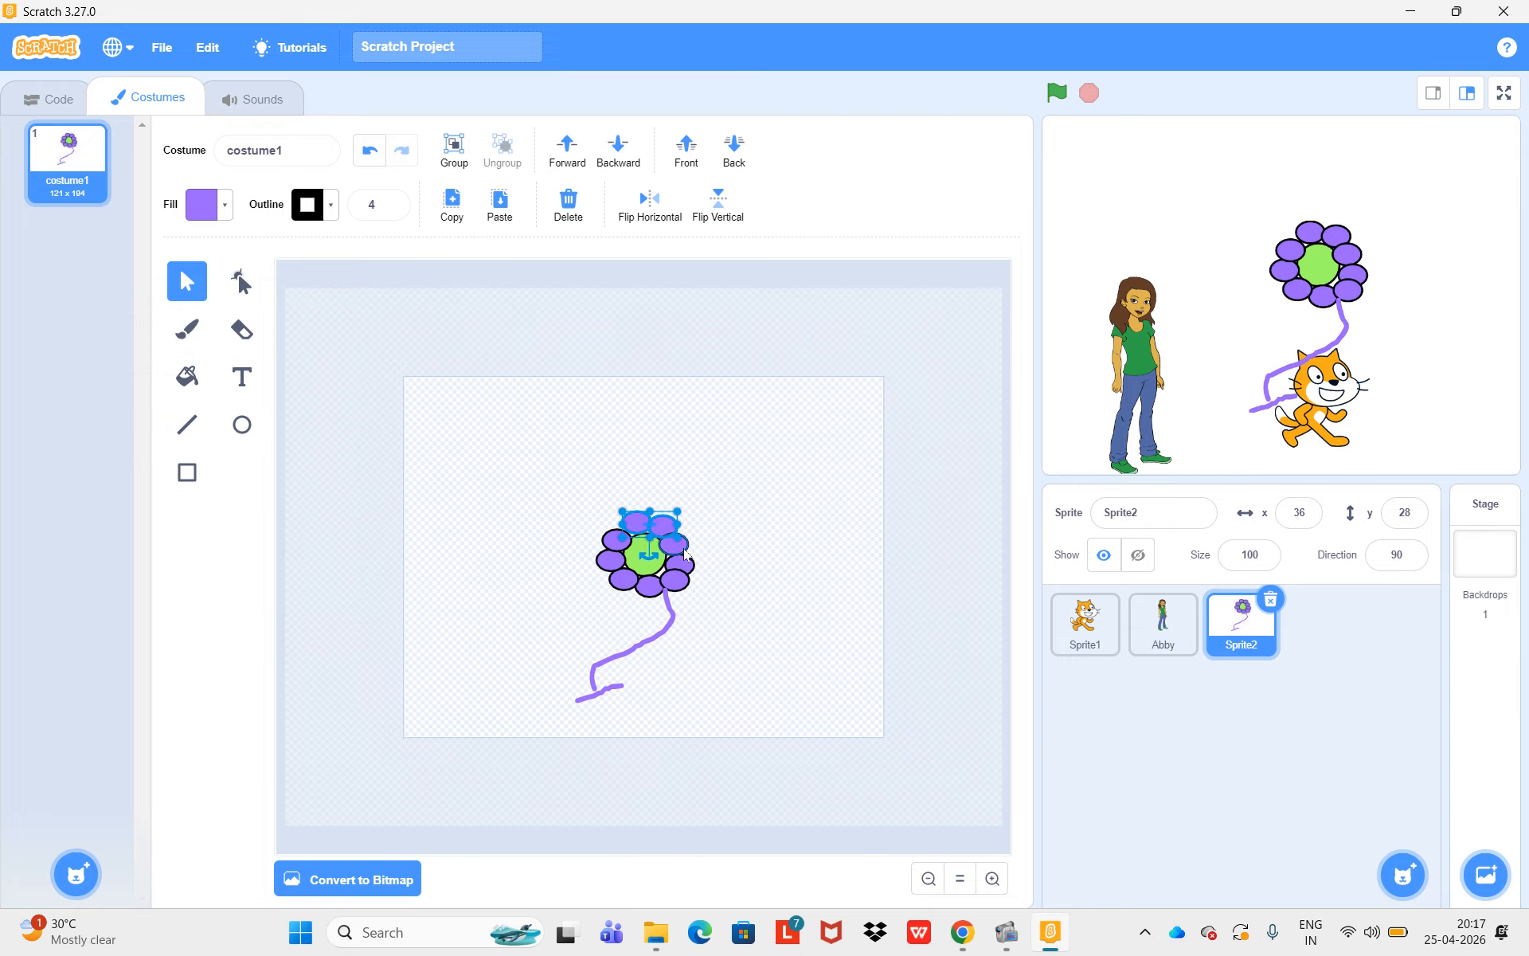
shift+click(683, 550)
shift+click(680, 564)
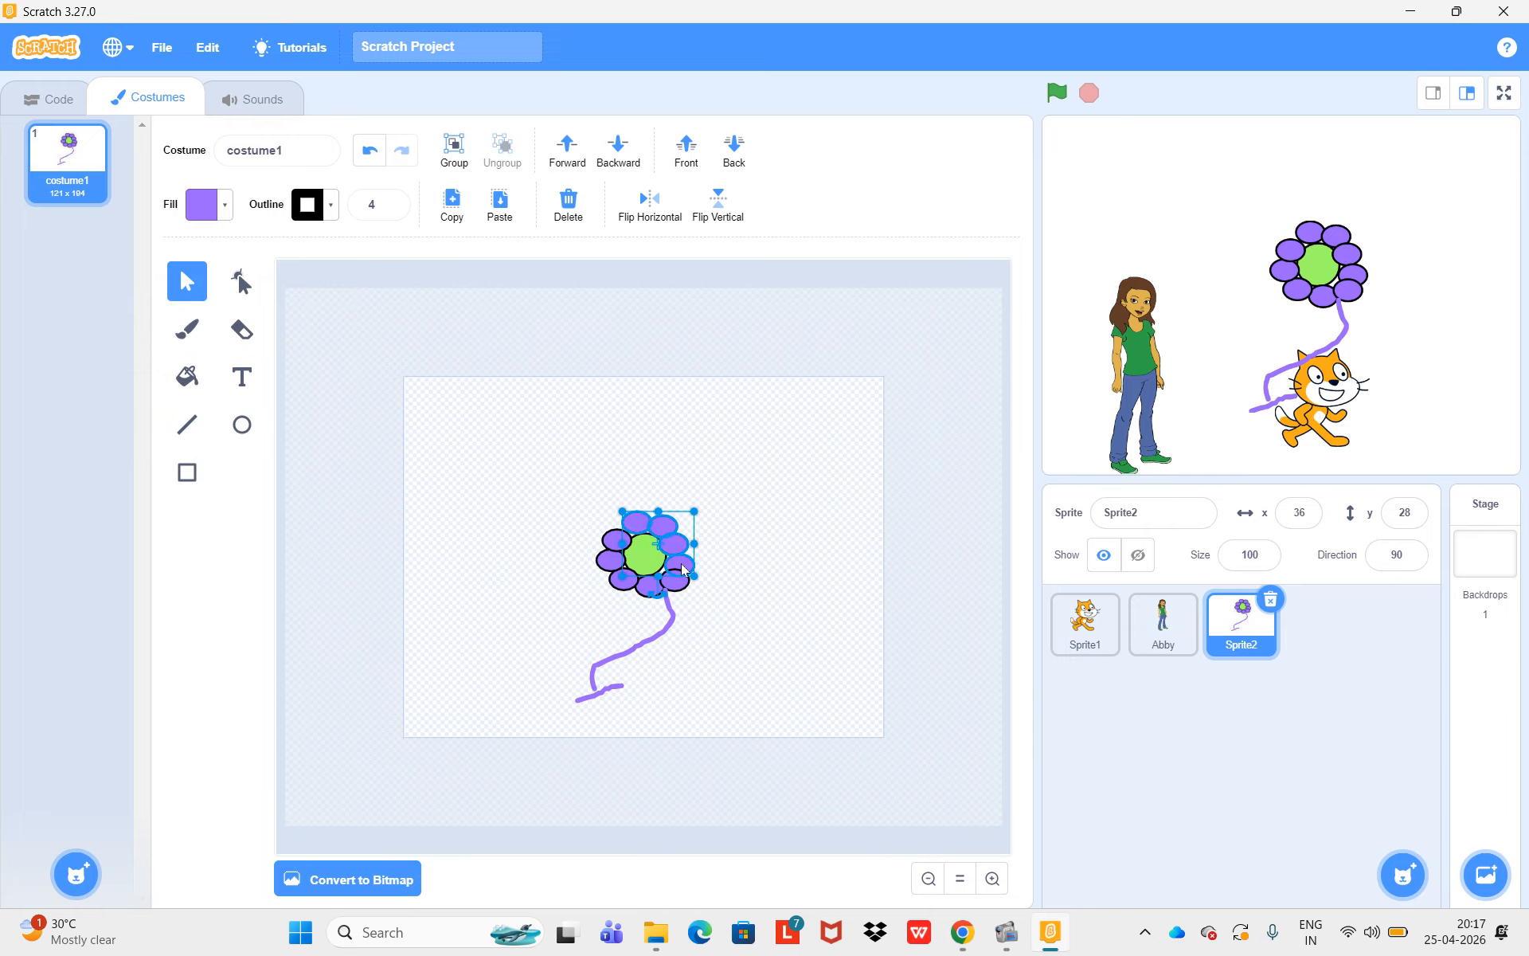
shift+click(676, 581)
shift+click(650, 587)
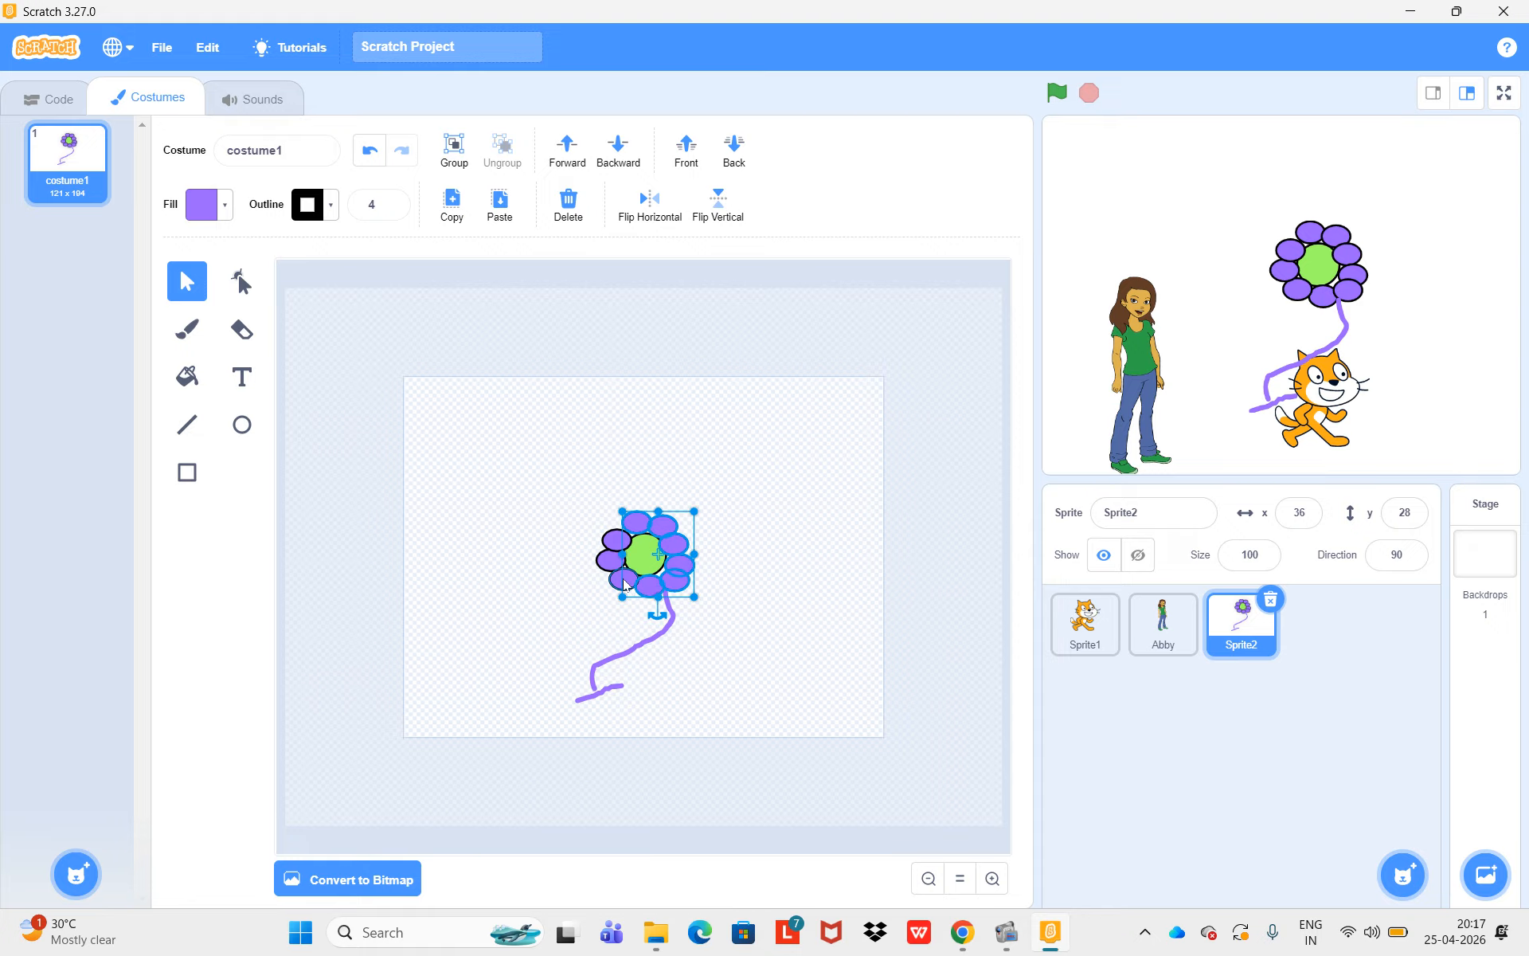
shift+click(623, 581)
mouse_move(618, 560)
mouse_down()
mouse_move(617, 534)
mouse_move(618, 565)
mouse_up()
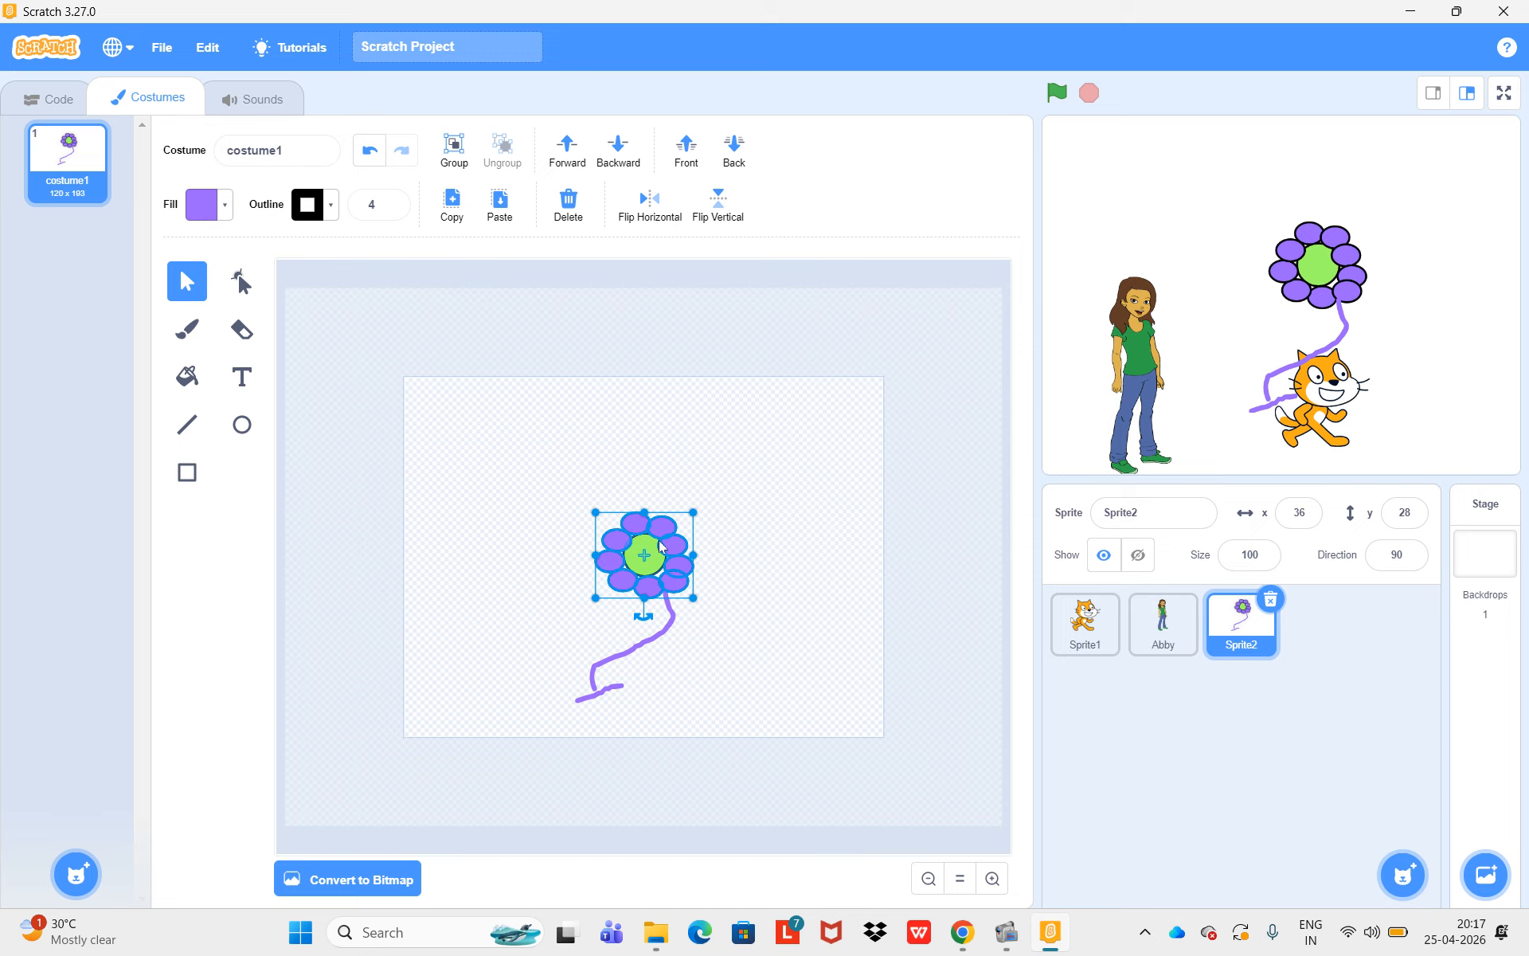
click(451, 151)
mouse_move(665, 526)
mouse_down()
mouse_move(701, 527)
mouse_move(652, 527)
mouse_move(672, 522)
mouse_up()
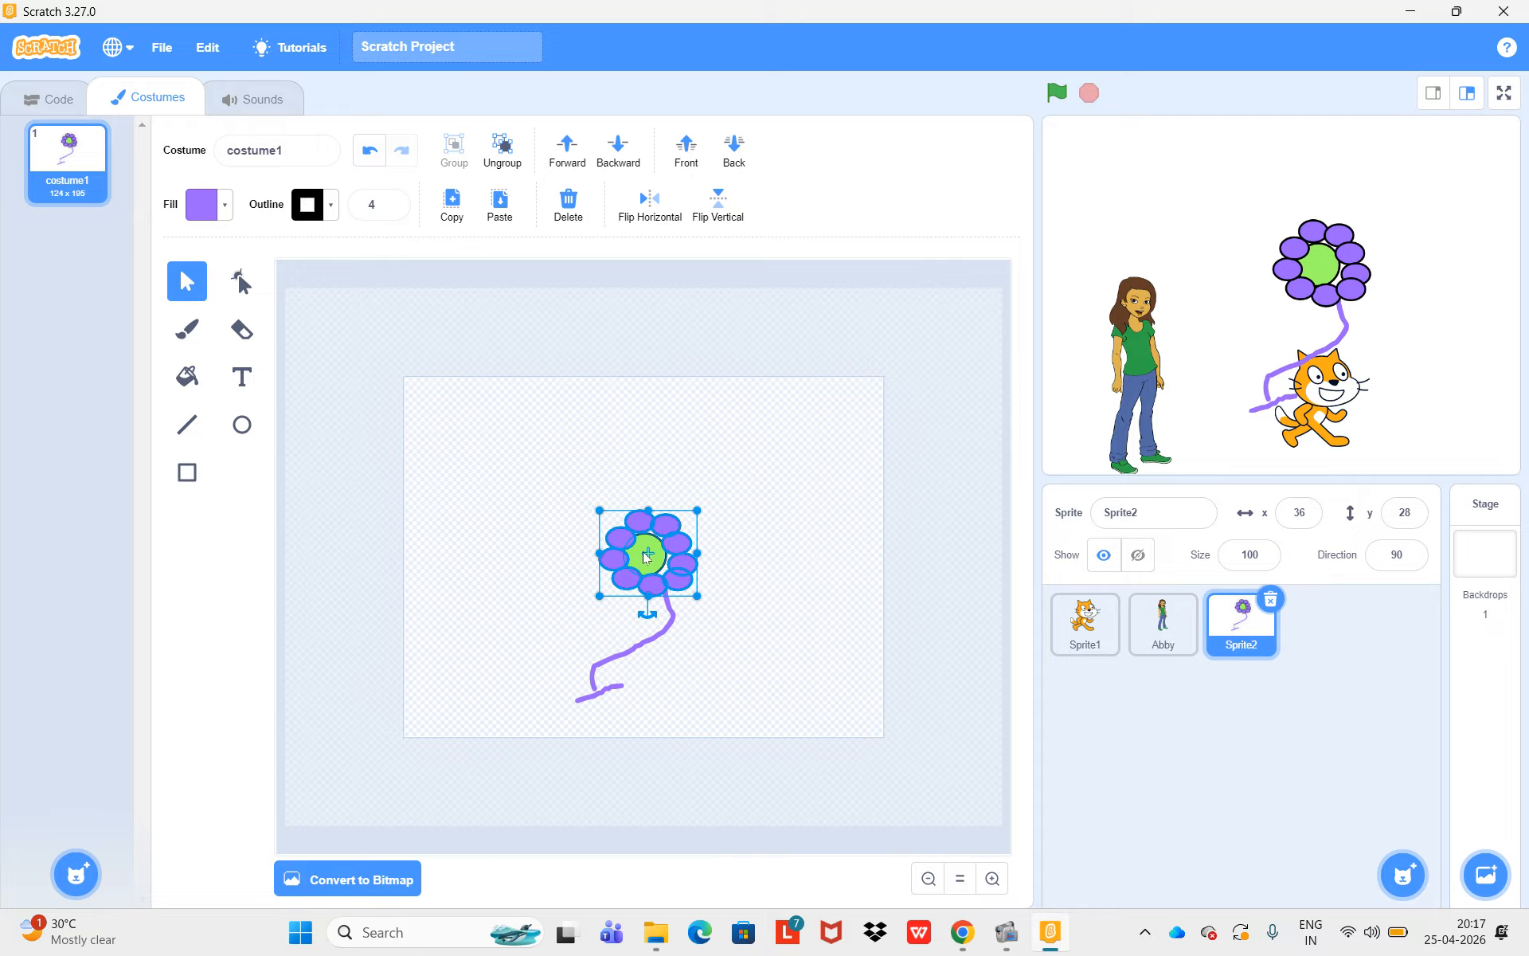
- Group the green centre with the petal ring and nudge the whole flower head slightly right above the stem
shift+click(642, 555)
shift+click(666, 522)
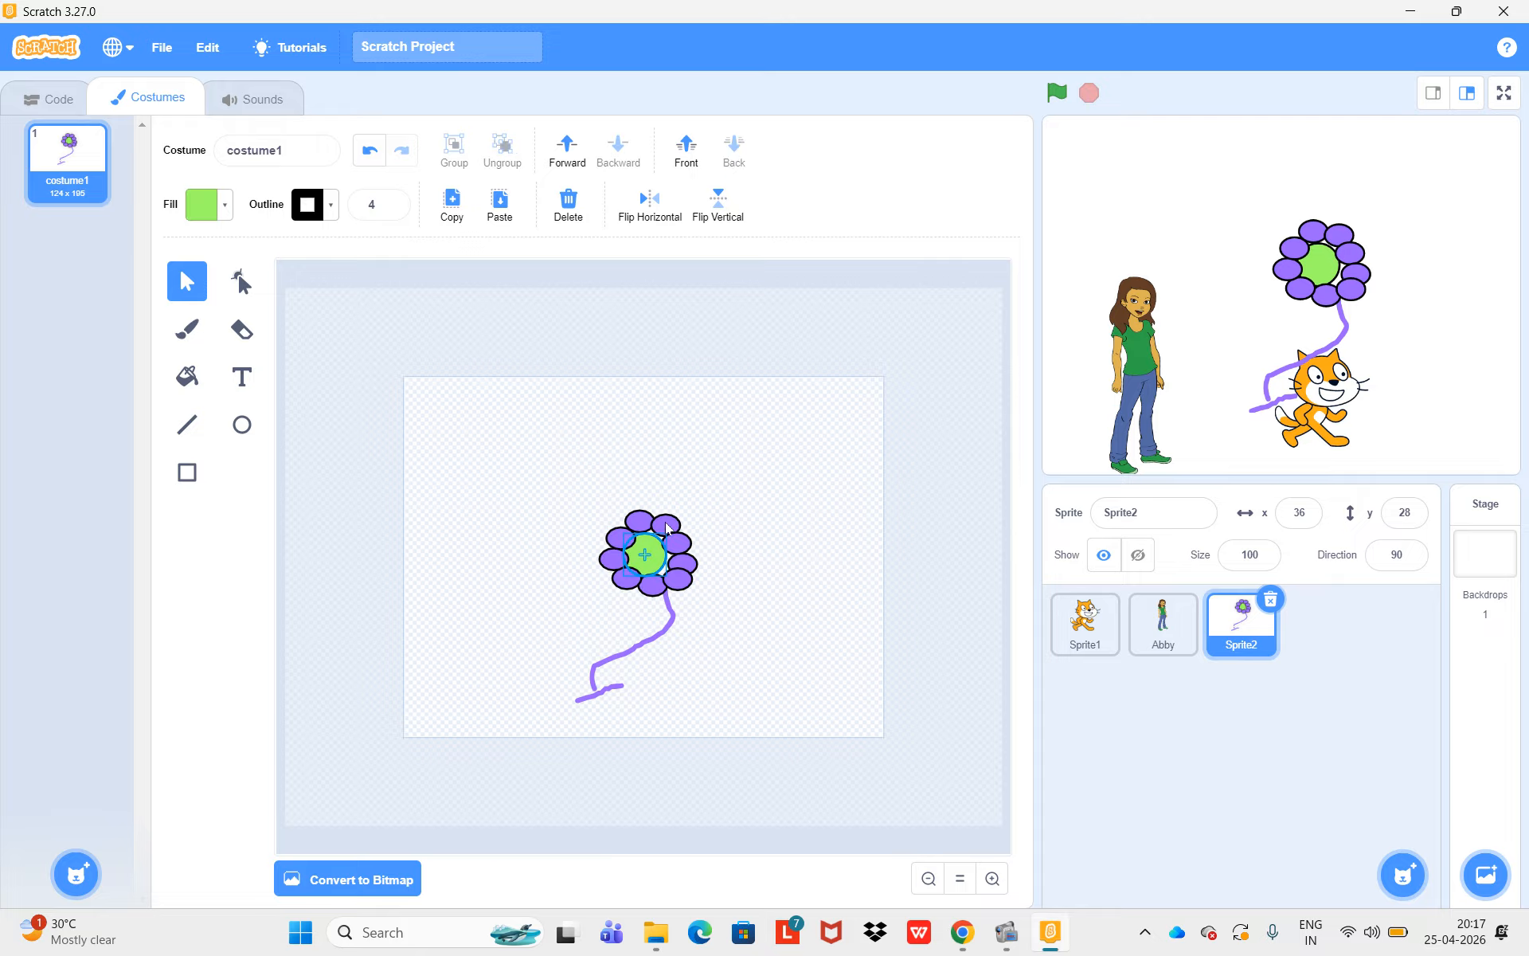
shift+click(666, 523)
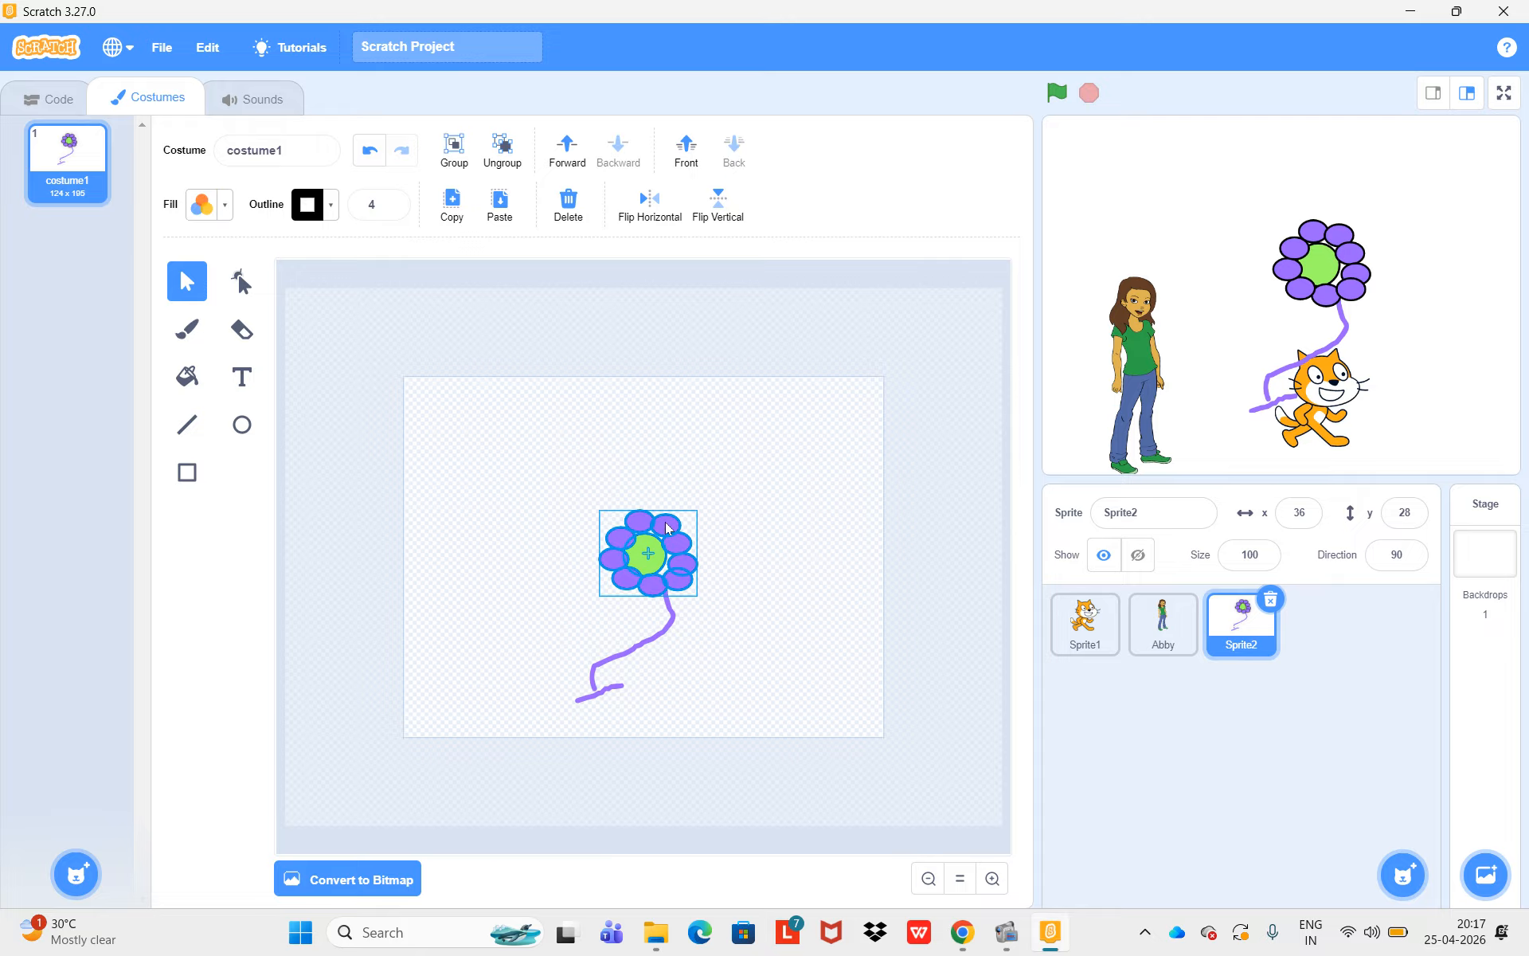
click(460, 150)
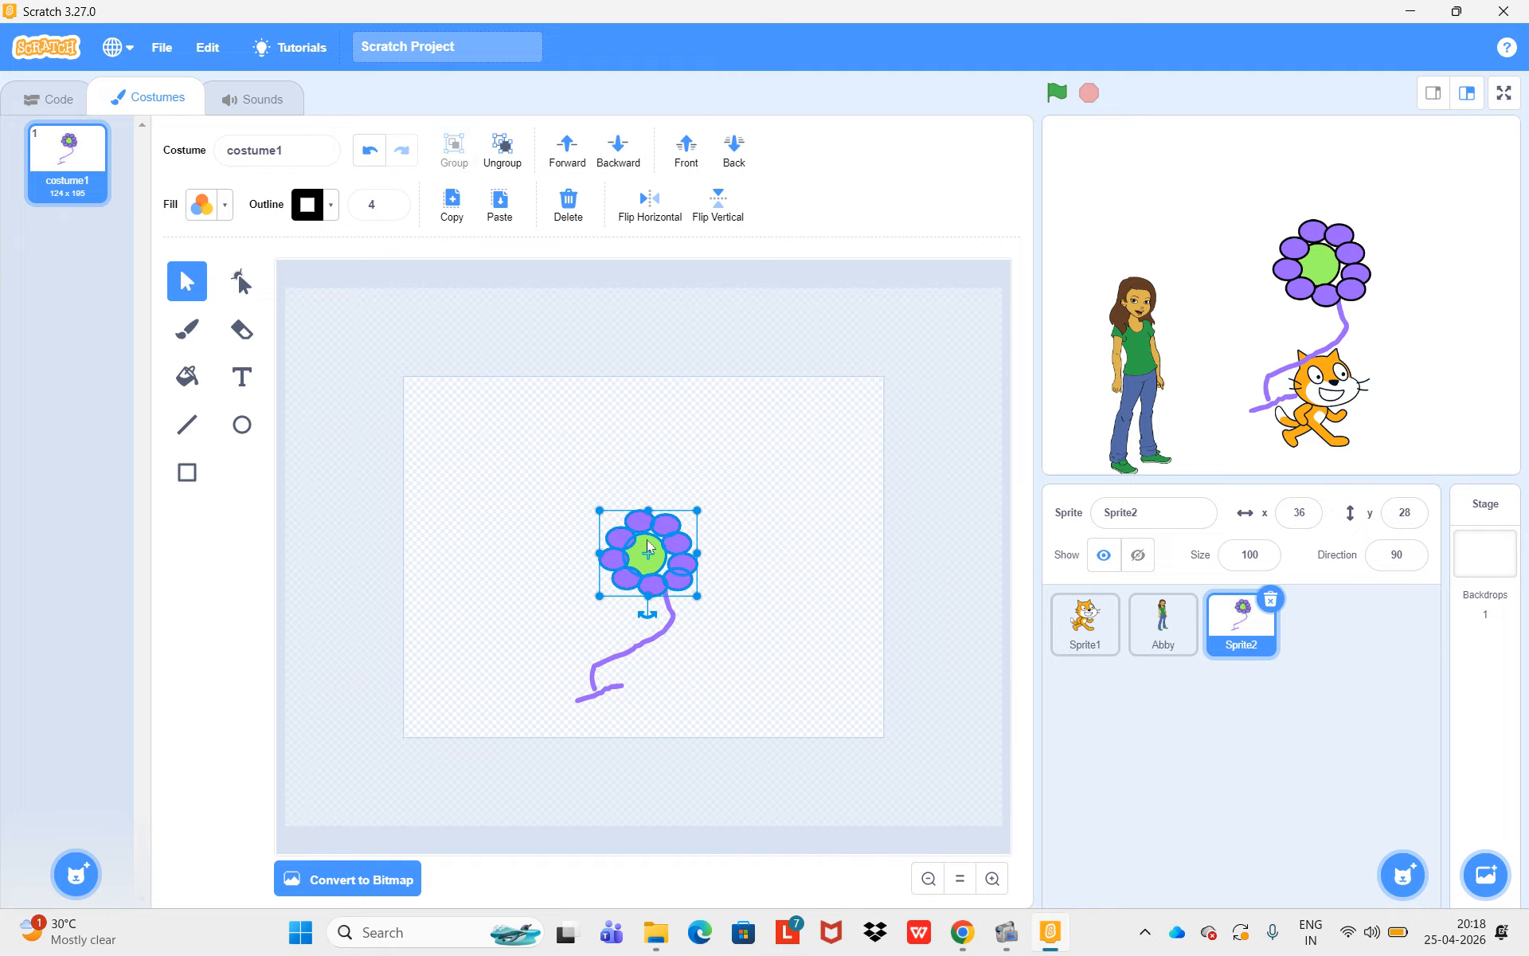
mouse_move(649, 545)
mouse_down()
mouse_move(724, 514)
mouse_move(652, 544)
mouse_up()
click(681, 508)
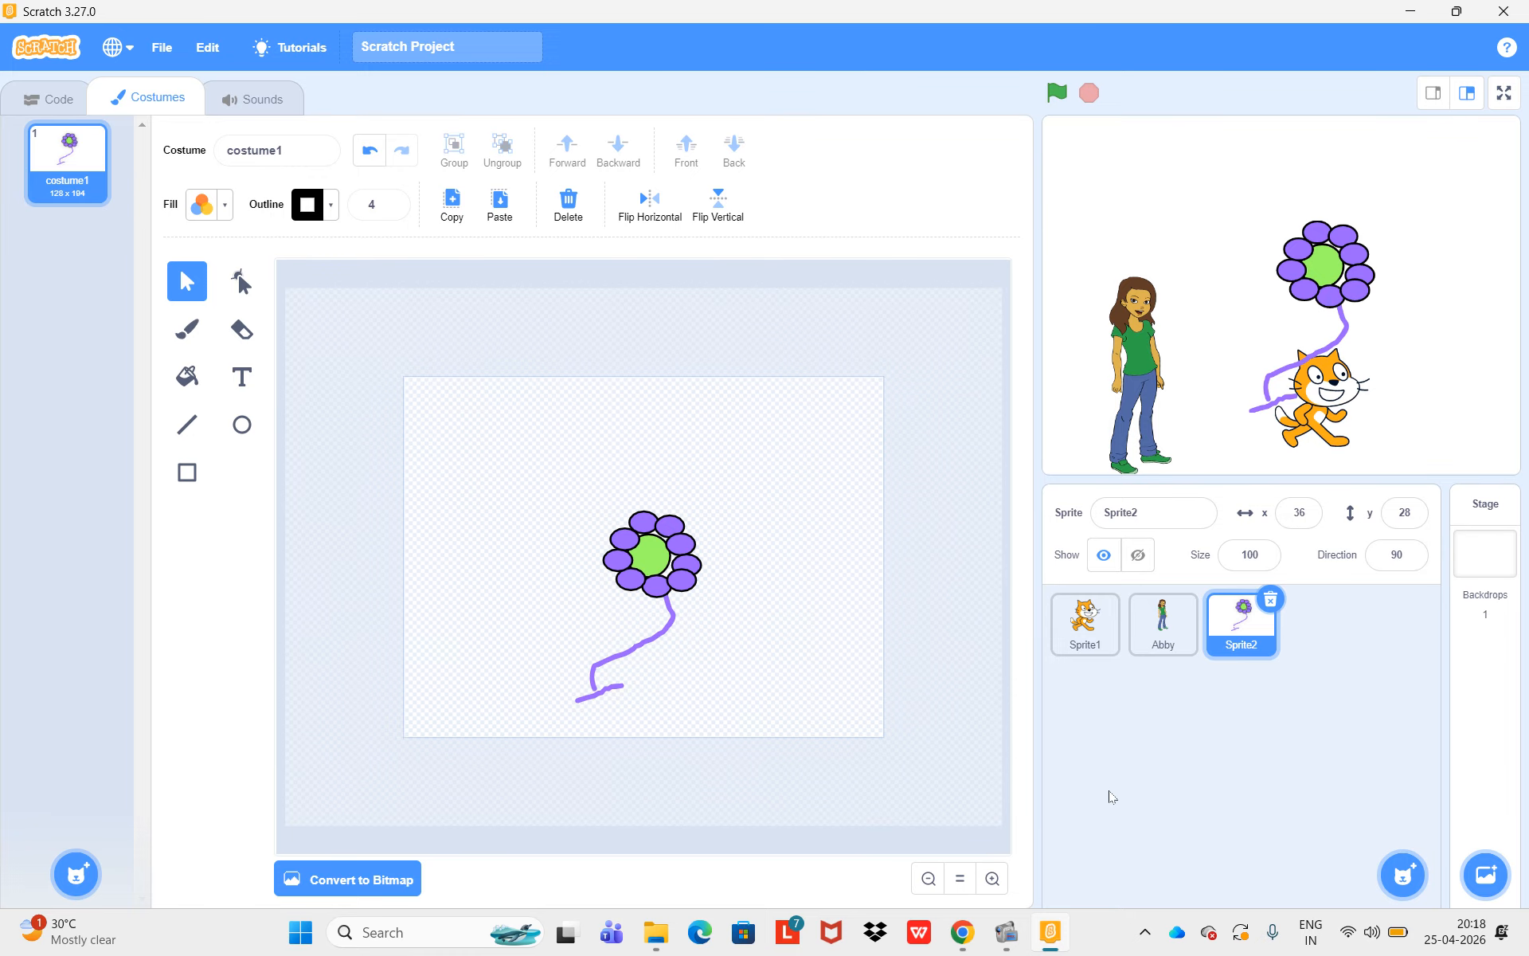
- Add three random sprites to the project with the Surprise option
mouse_move(1403, 872)
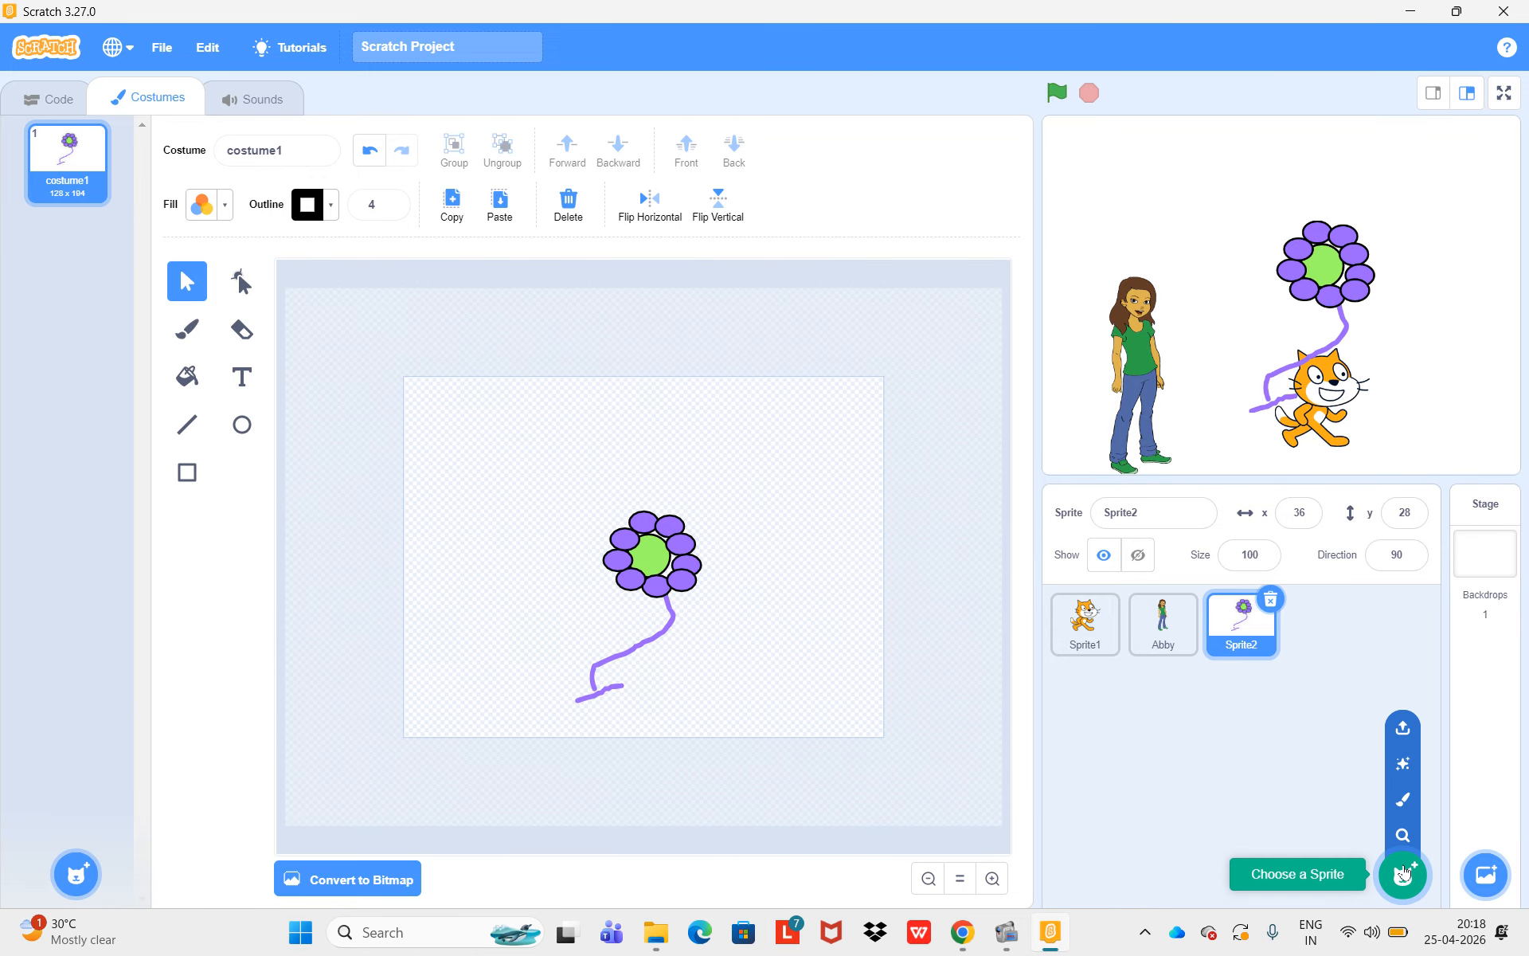
click(1404, 769)
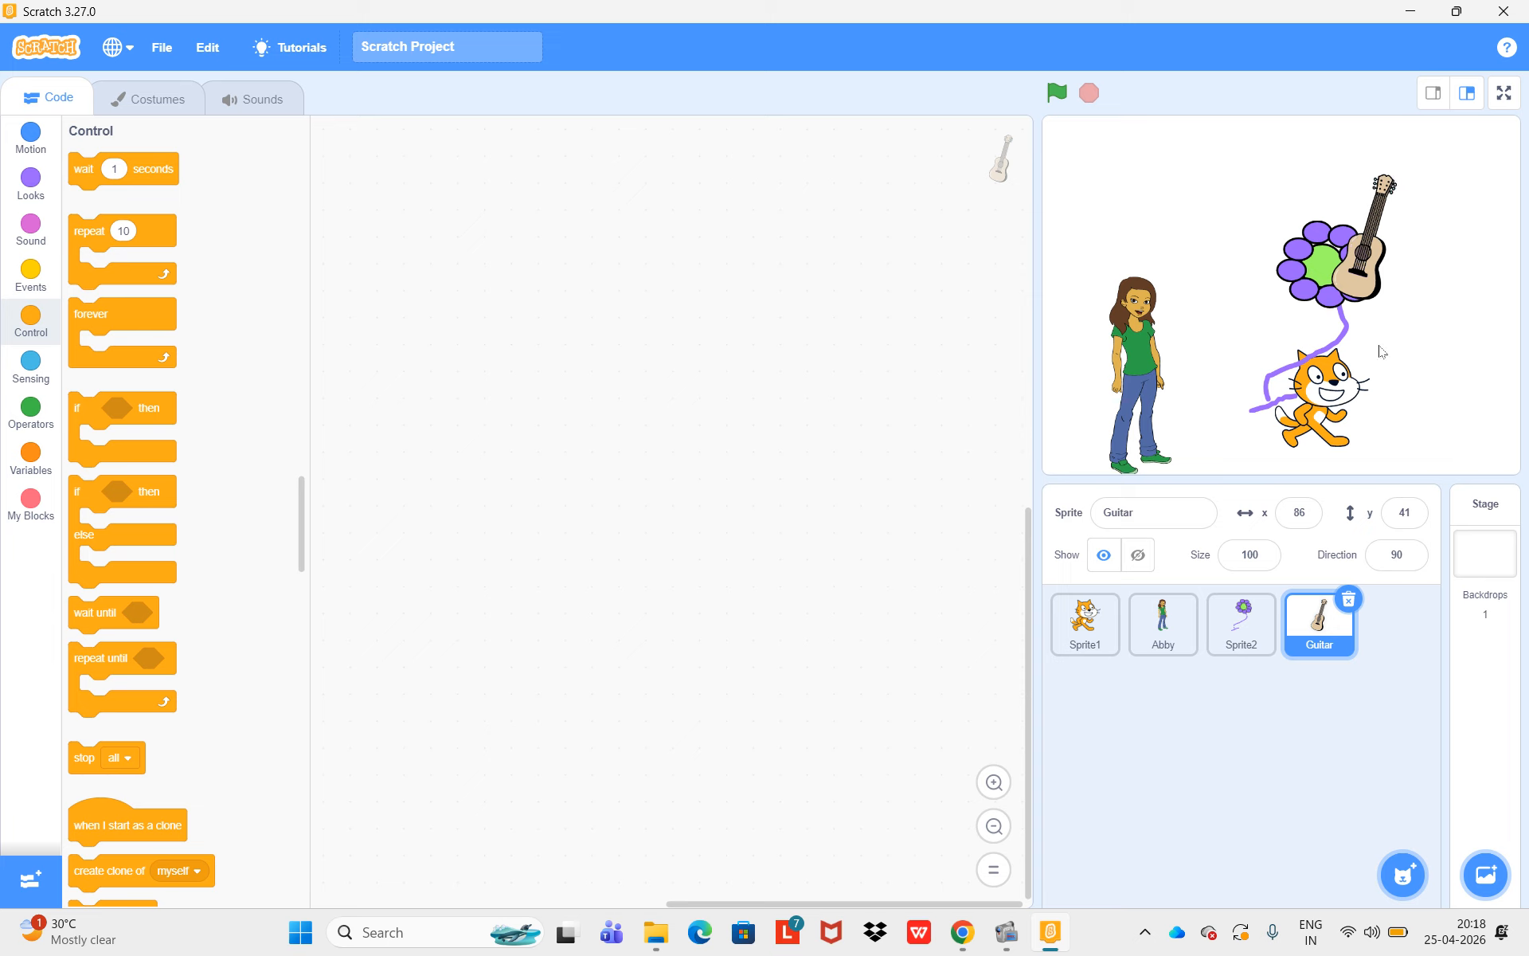
mouse_move(1404, 873)
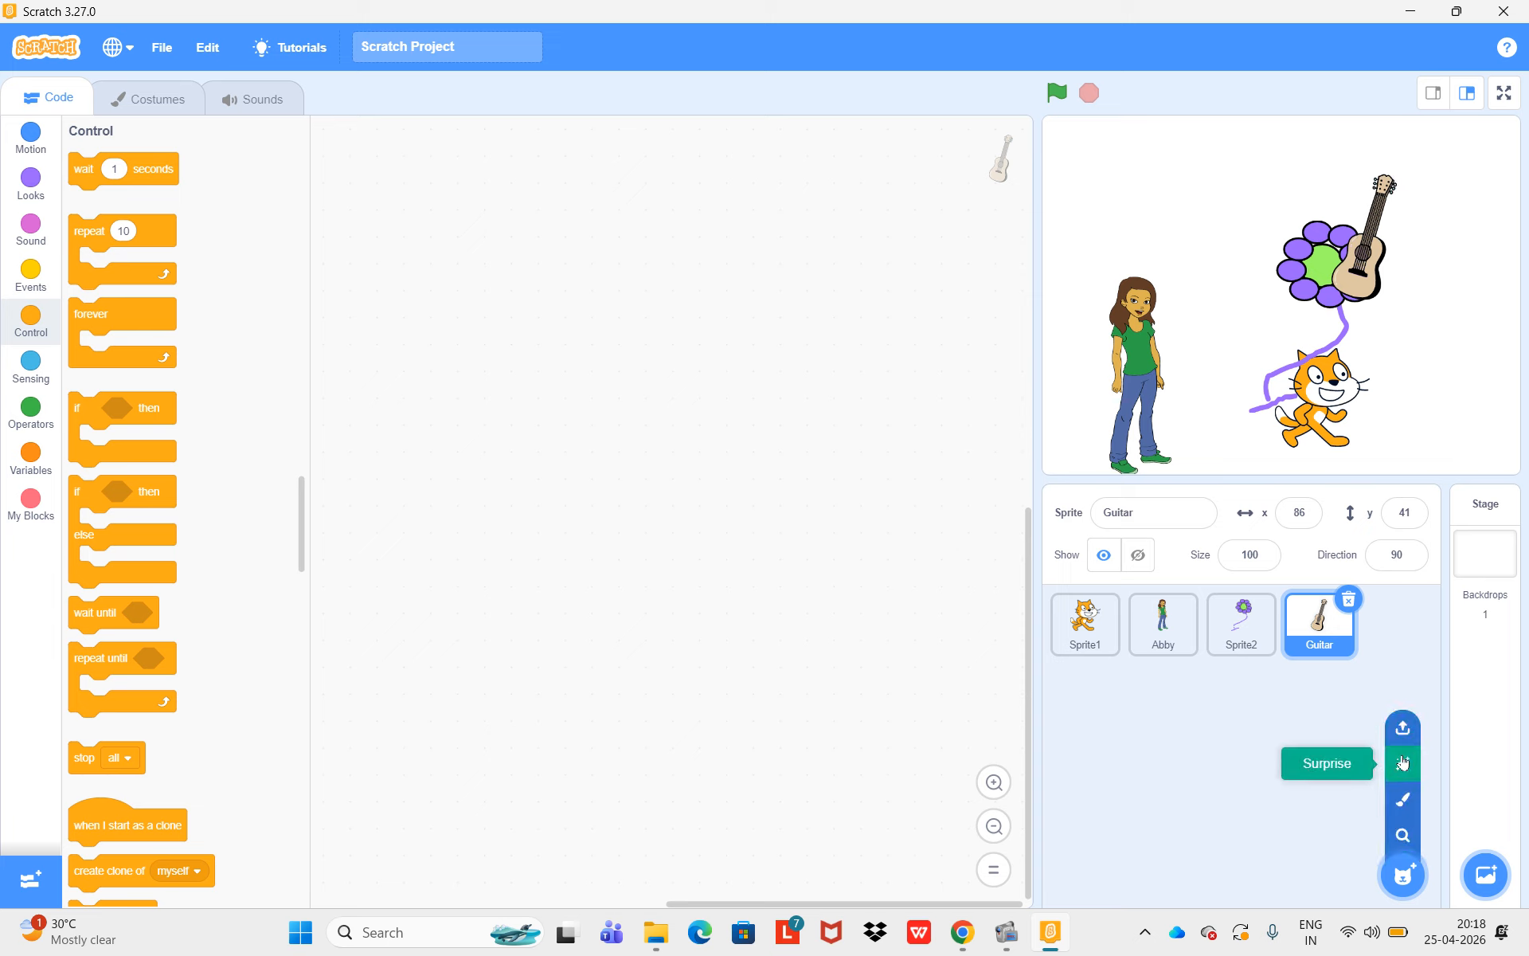
click(1403, 760)
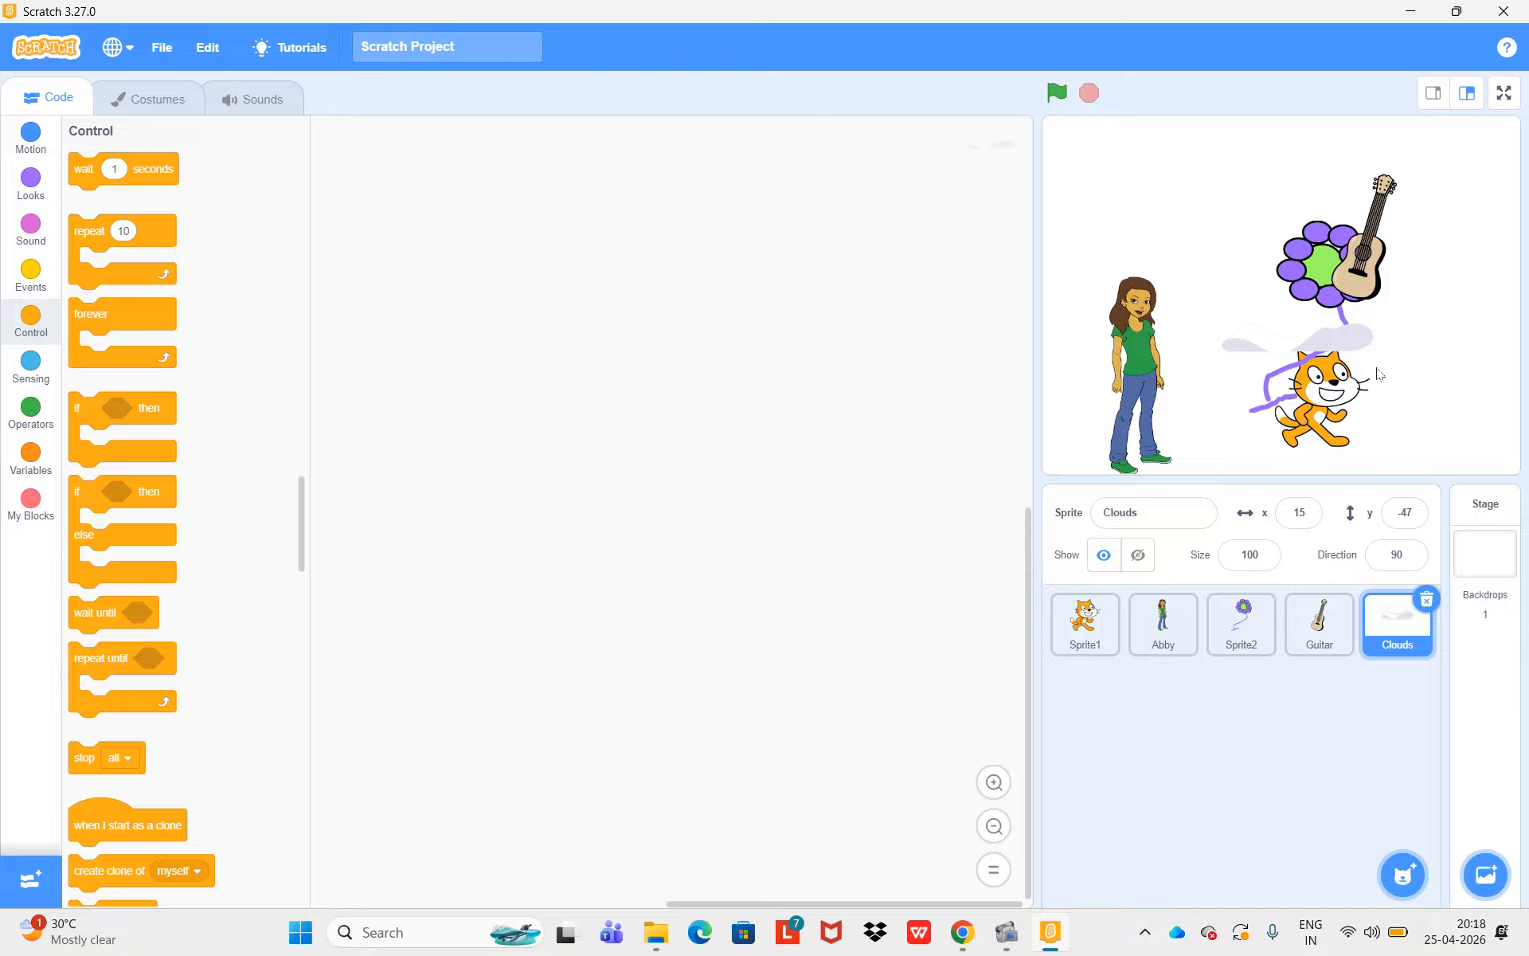
mouse_move(1403, 872)
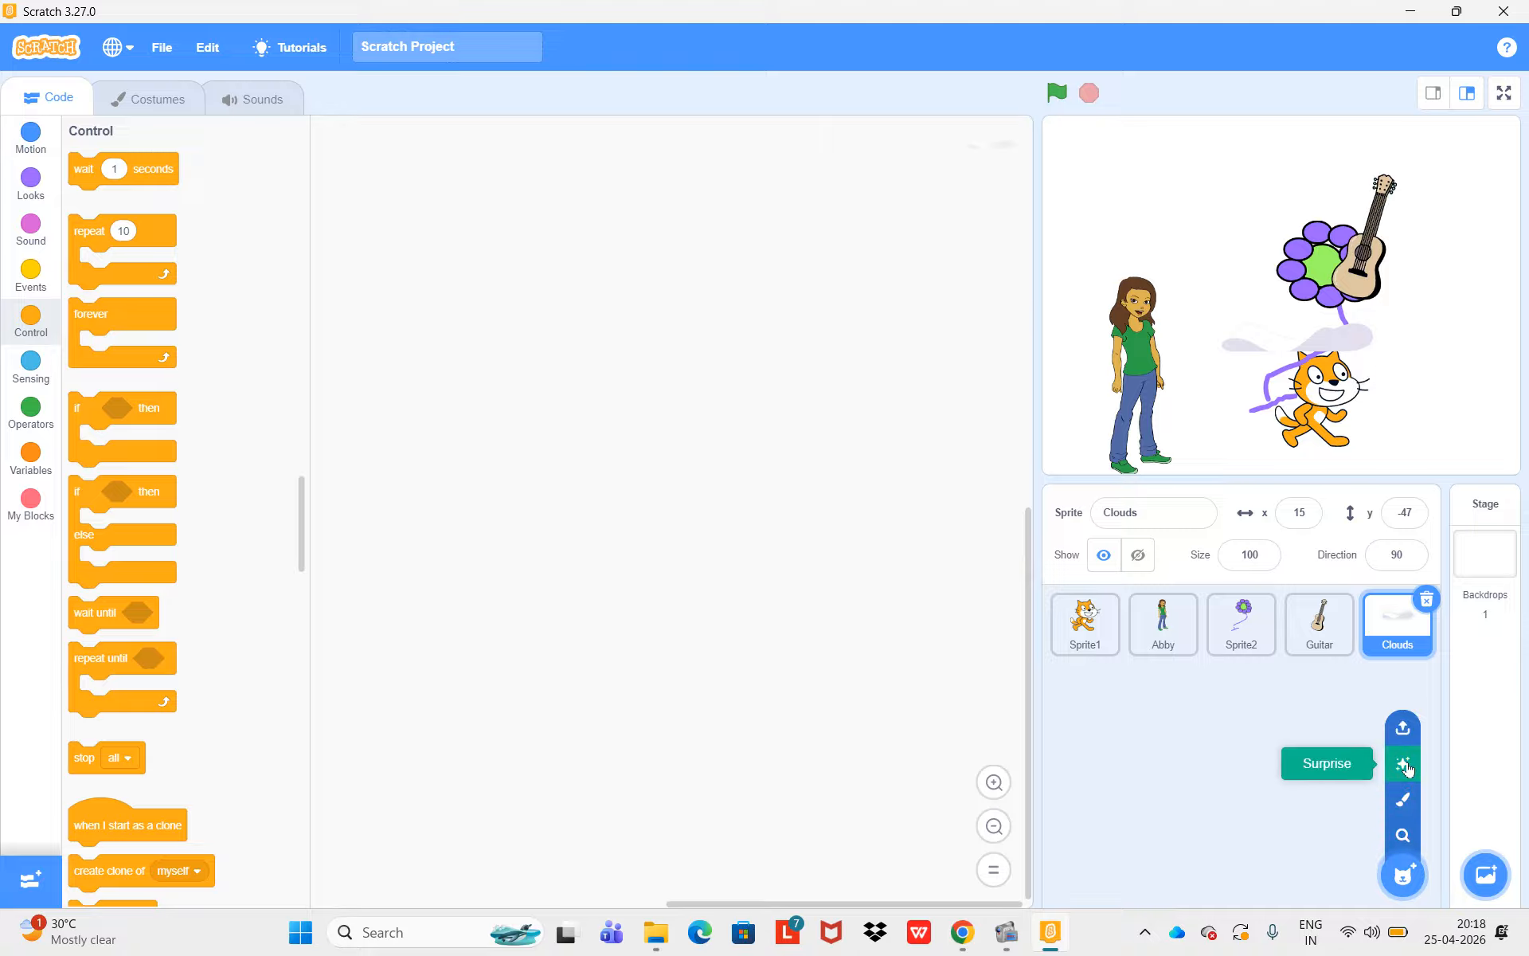
click(1404, 763)
mouse_move(1403, 872)
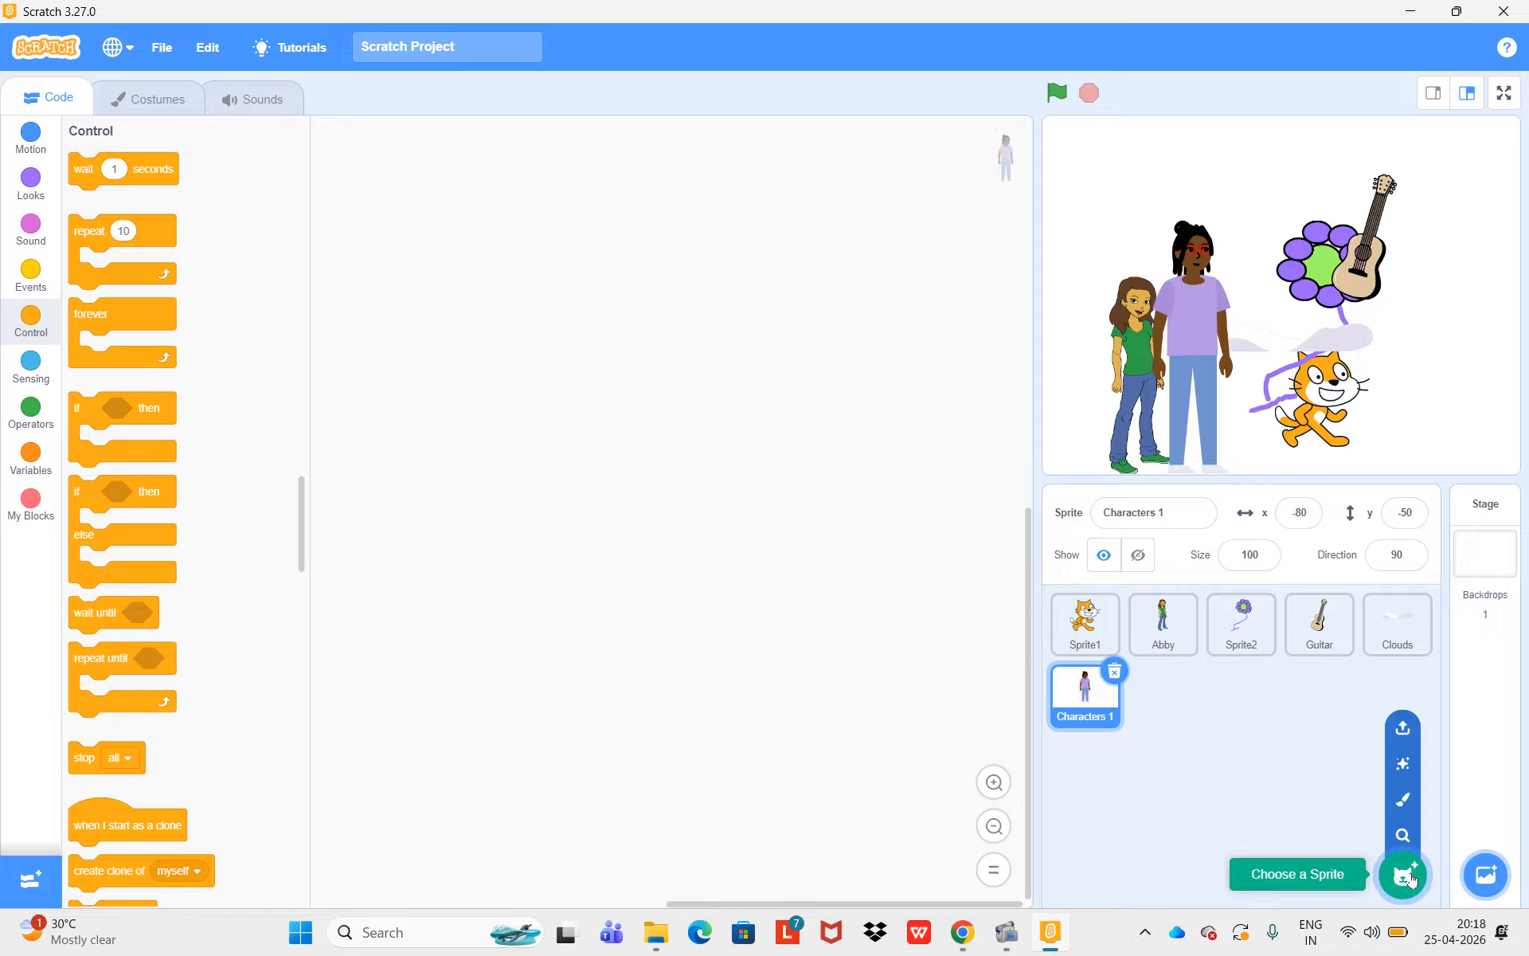
- Add one more random sprite to the project with the Surprise option
click(1404, 763)
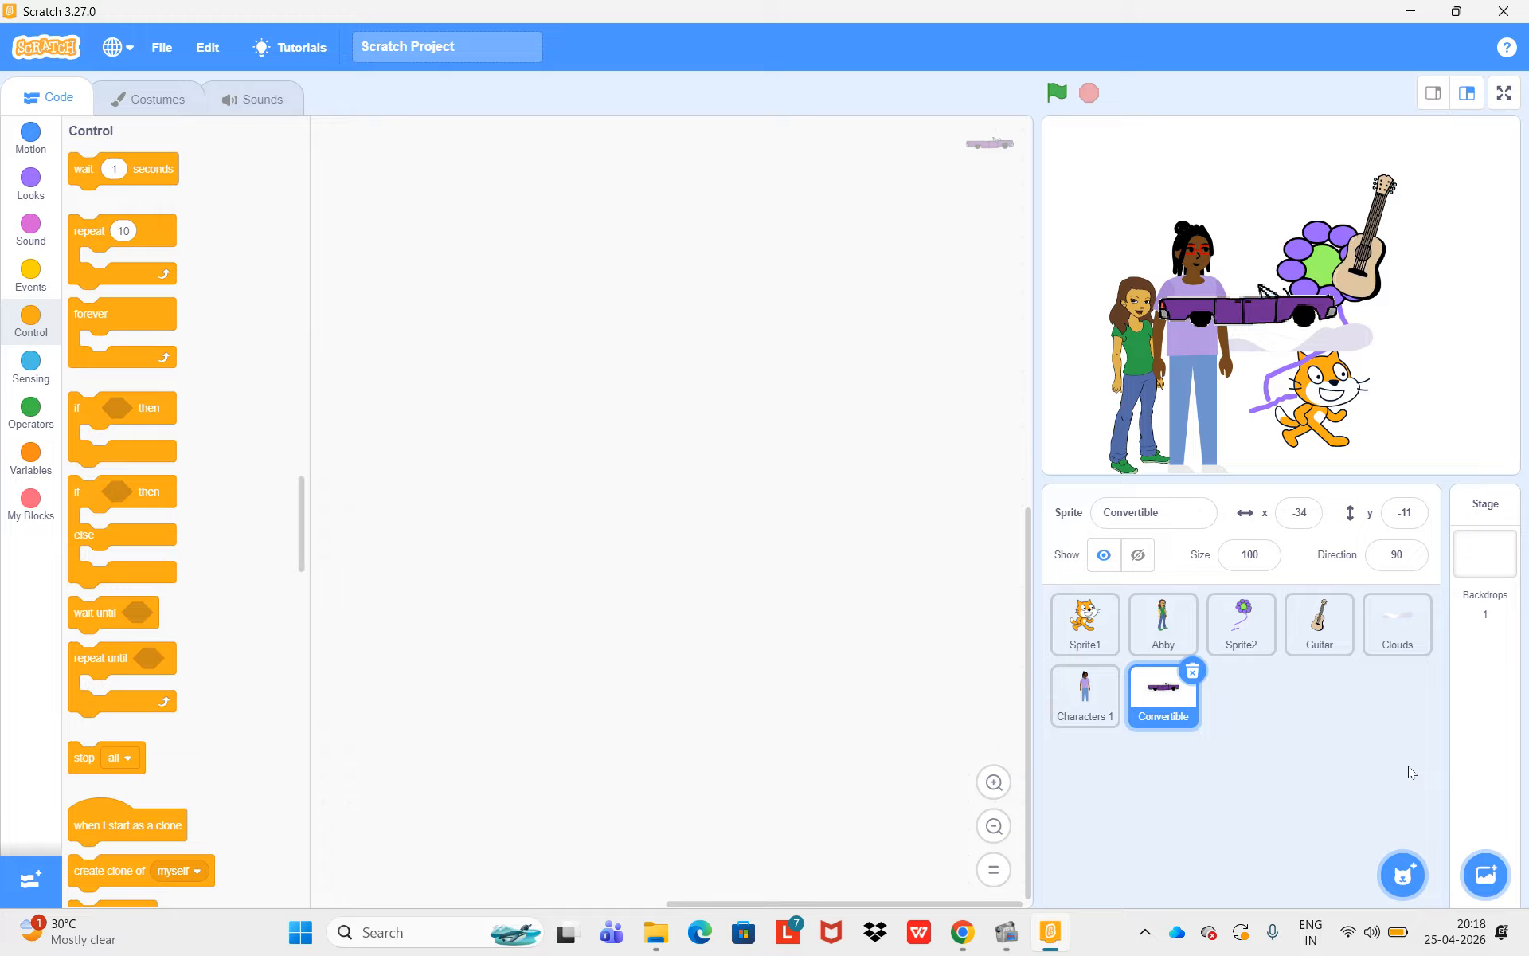
- Upload download.jpeg from the Pictures folder as a sprite and move it to about x 135, y -23 on the stage
mouse_move(1403, 872)
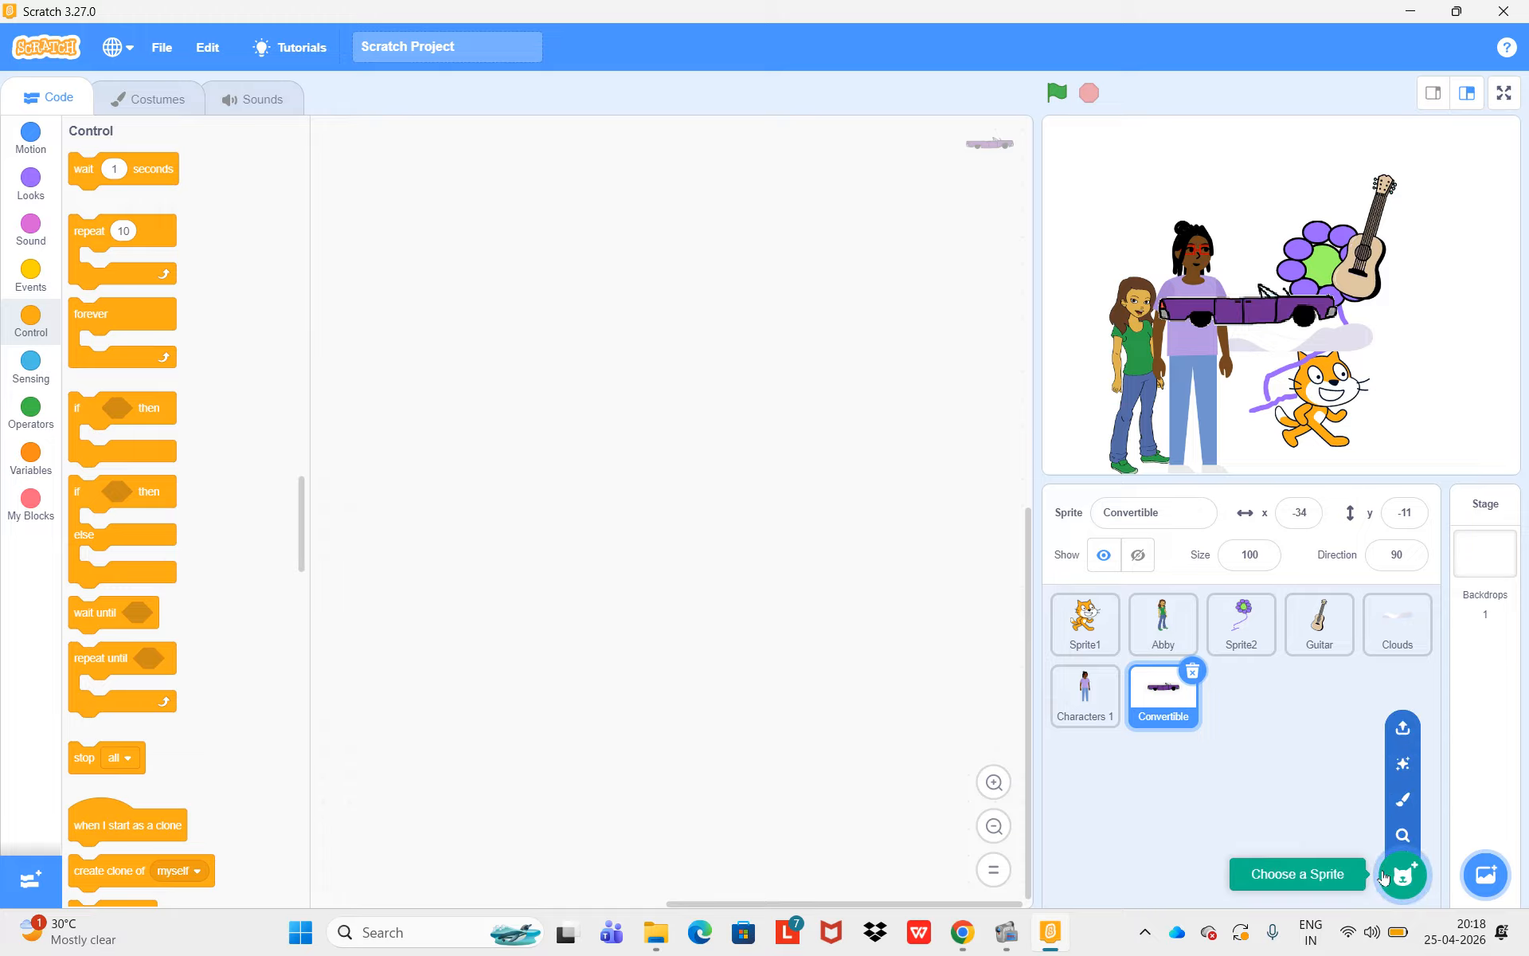
click(1405, 736)
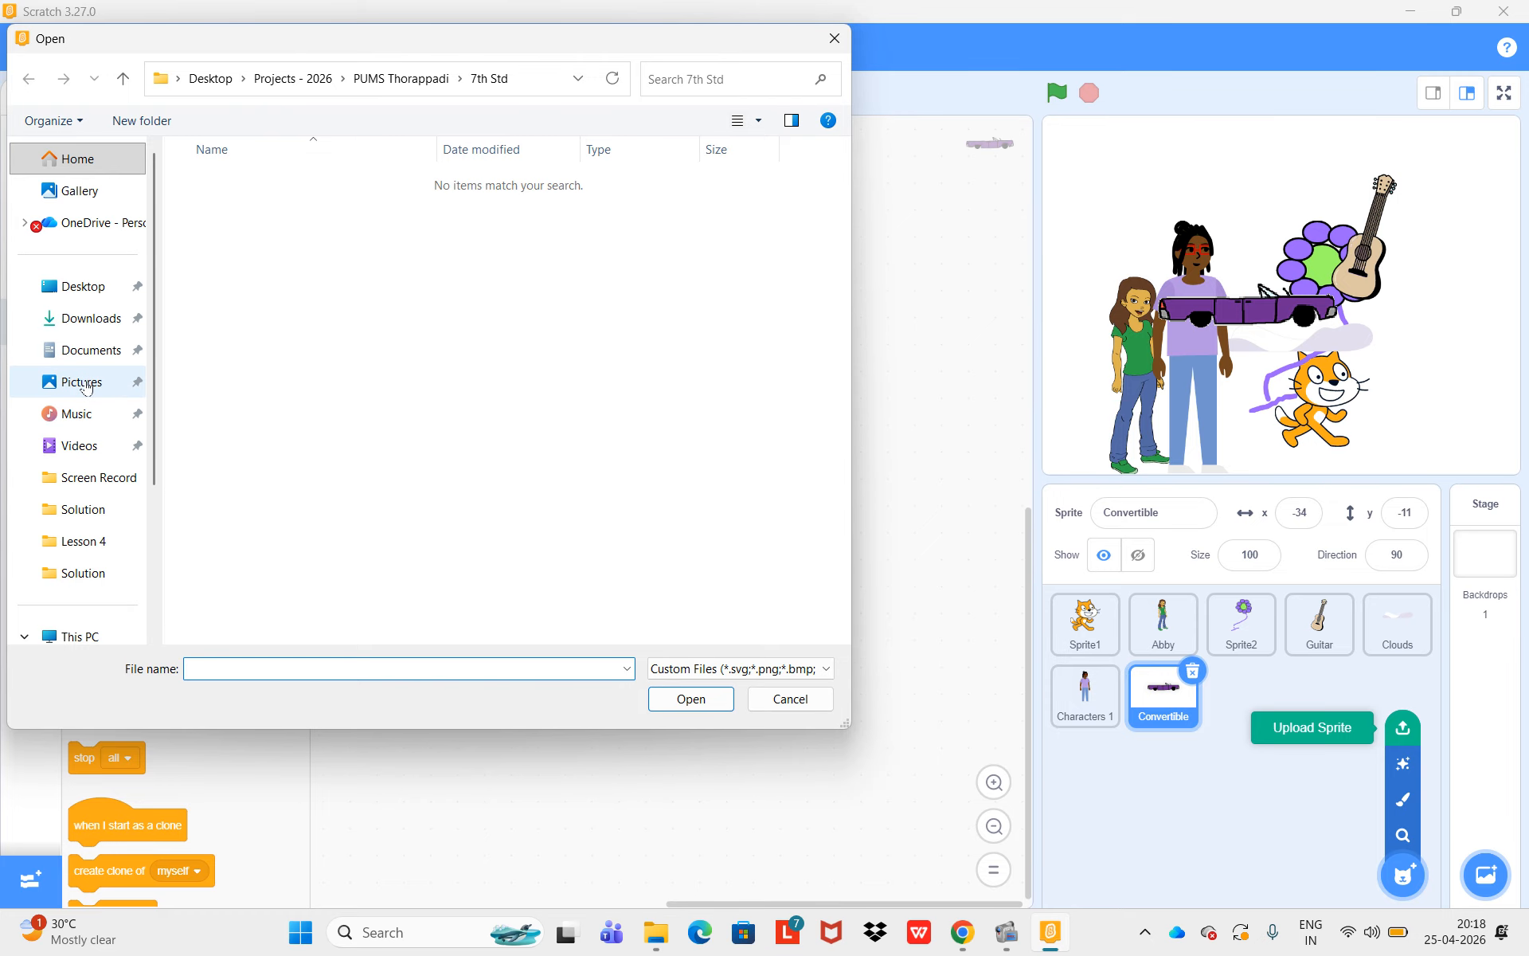
click(87, 388)
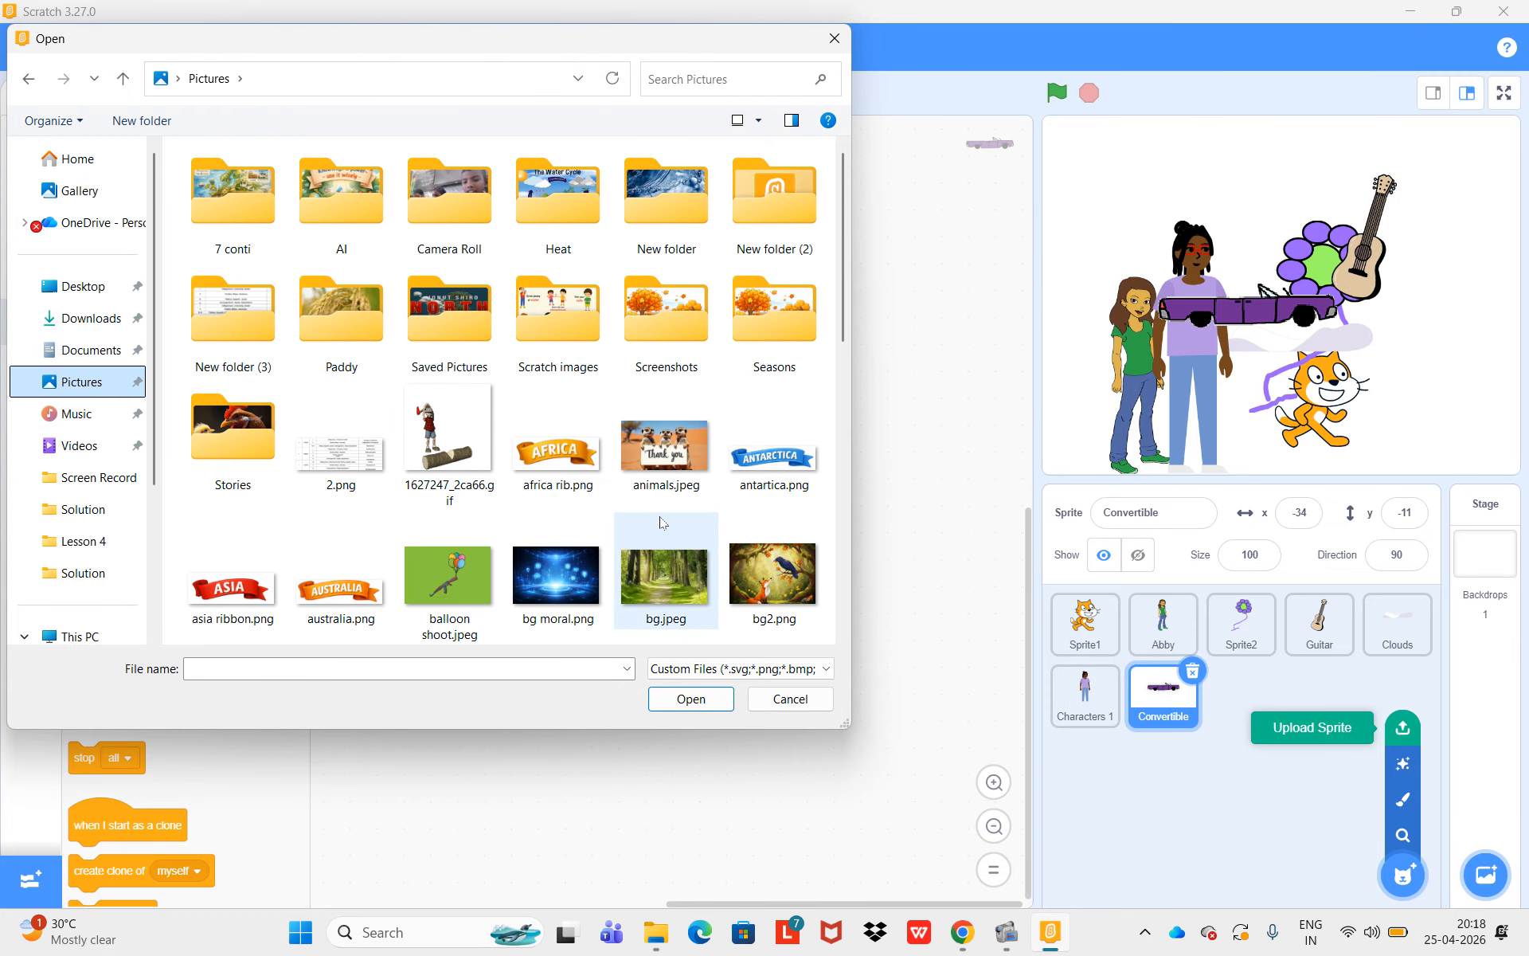
scroll(660, 522, down, 1)
scroll(660, 522, down, 2)
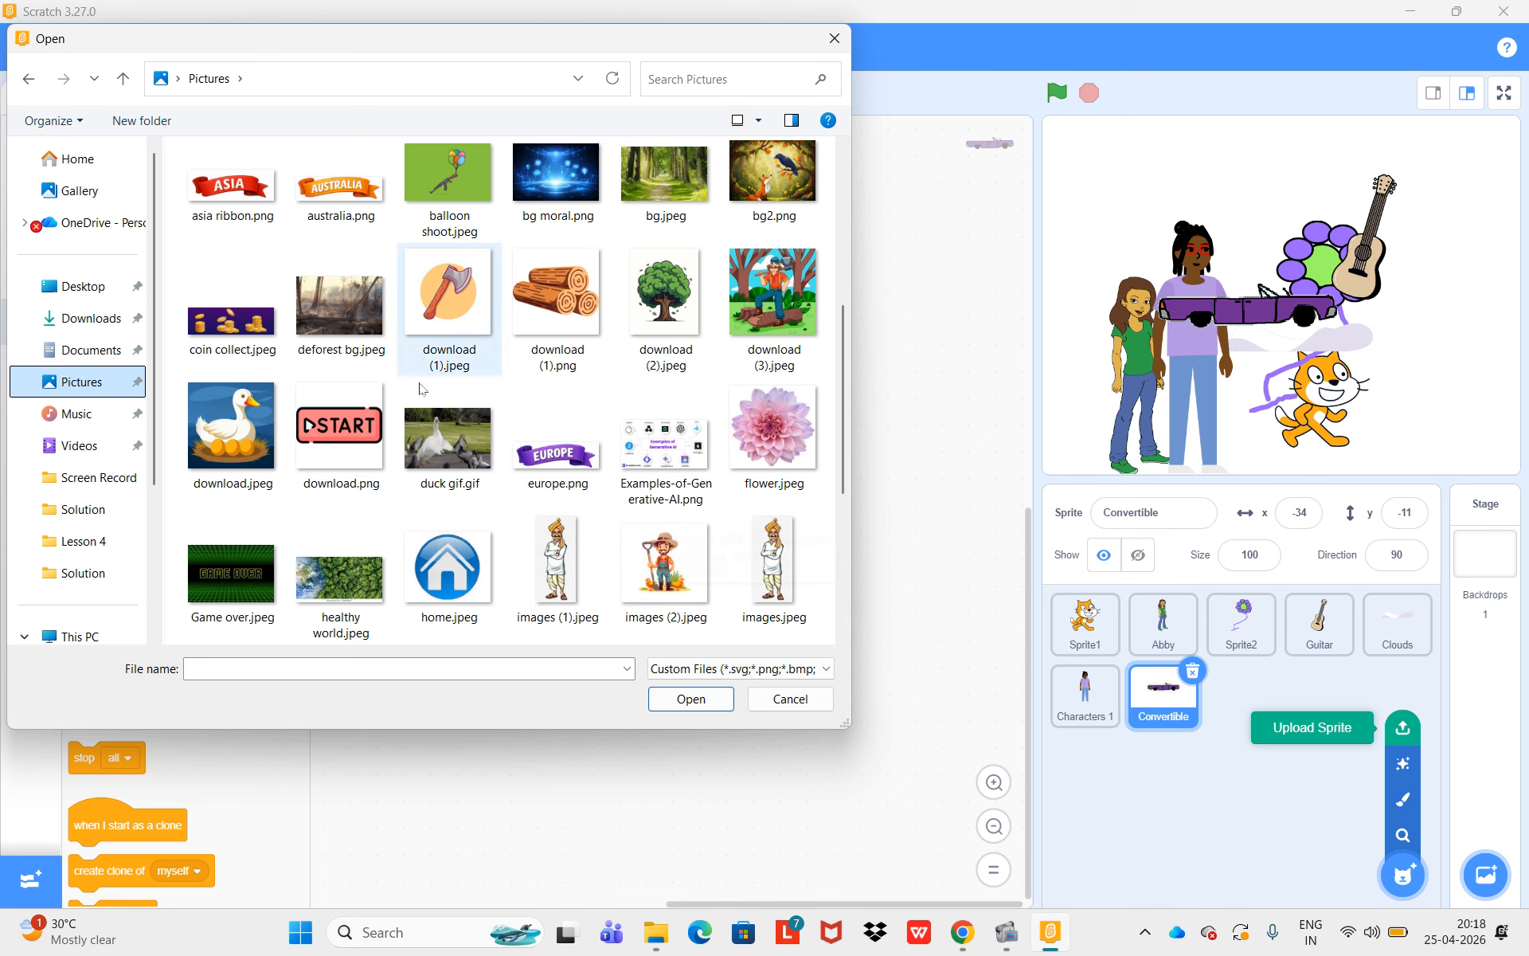
click(234, 430)
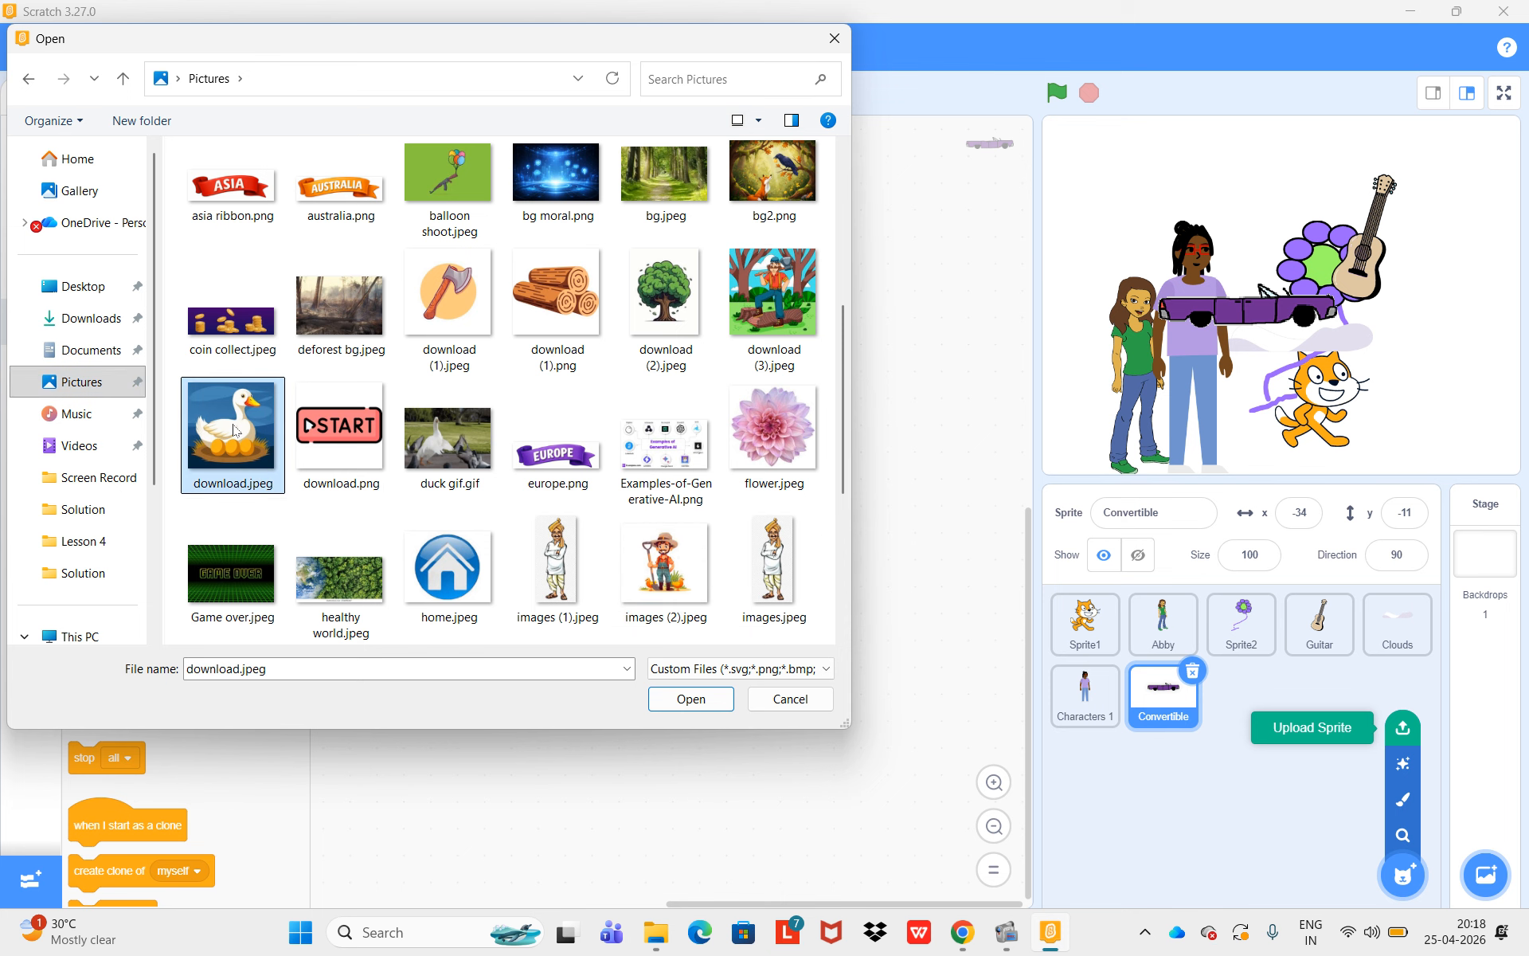
click(702, 704)
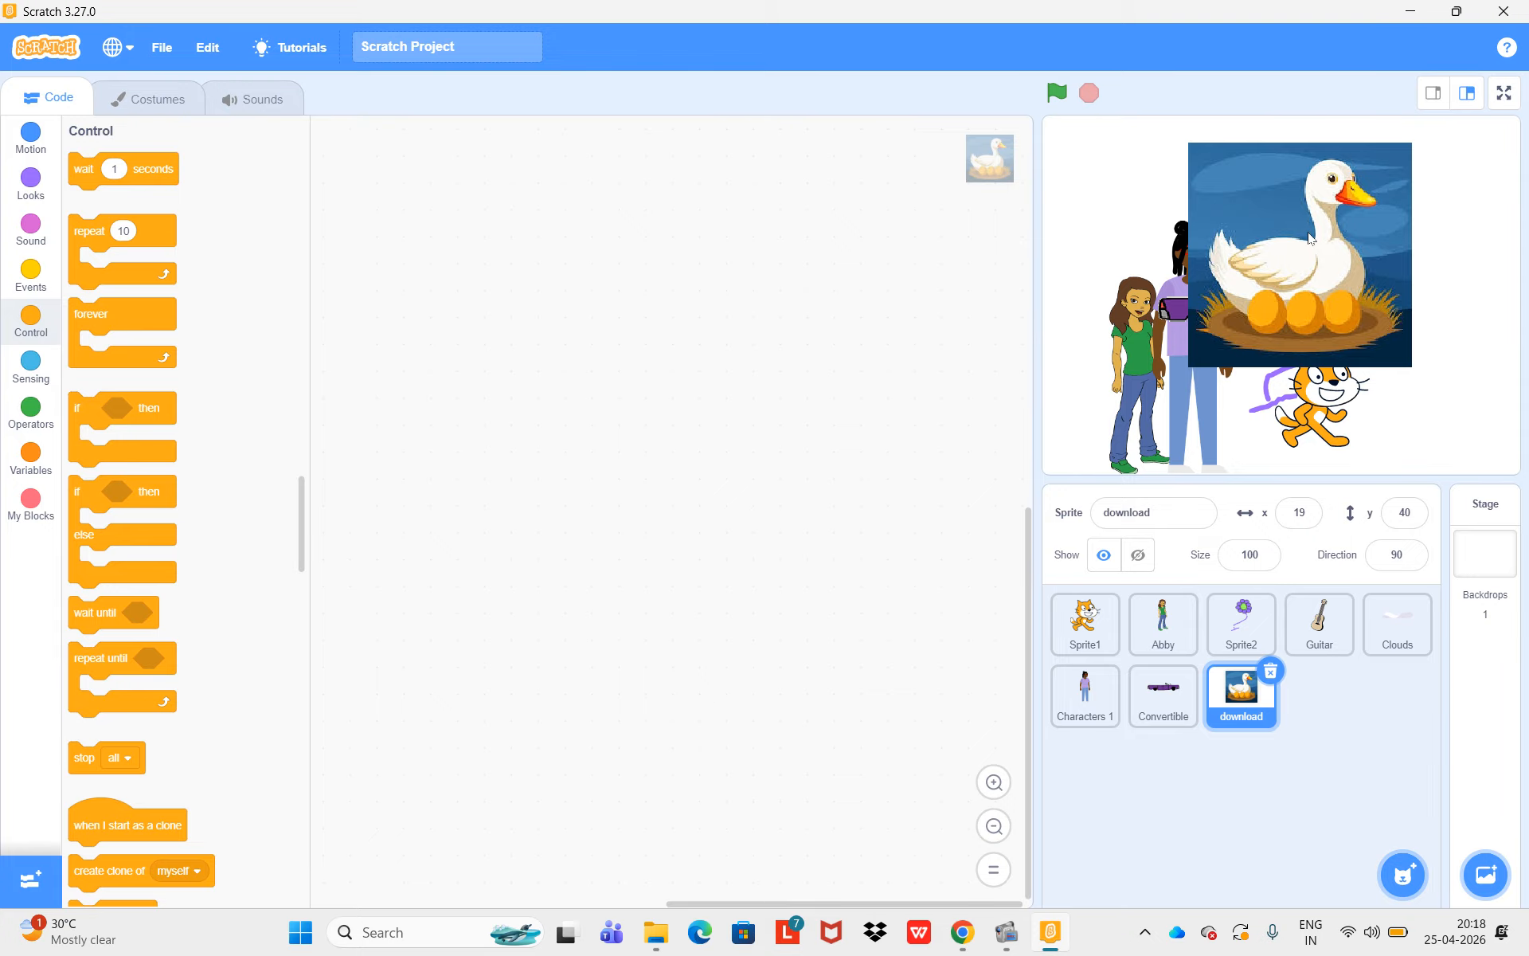
drag(1309, 237, 1426, 302)
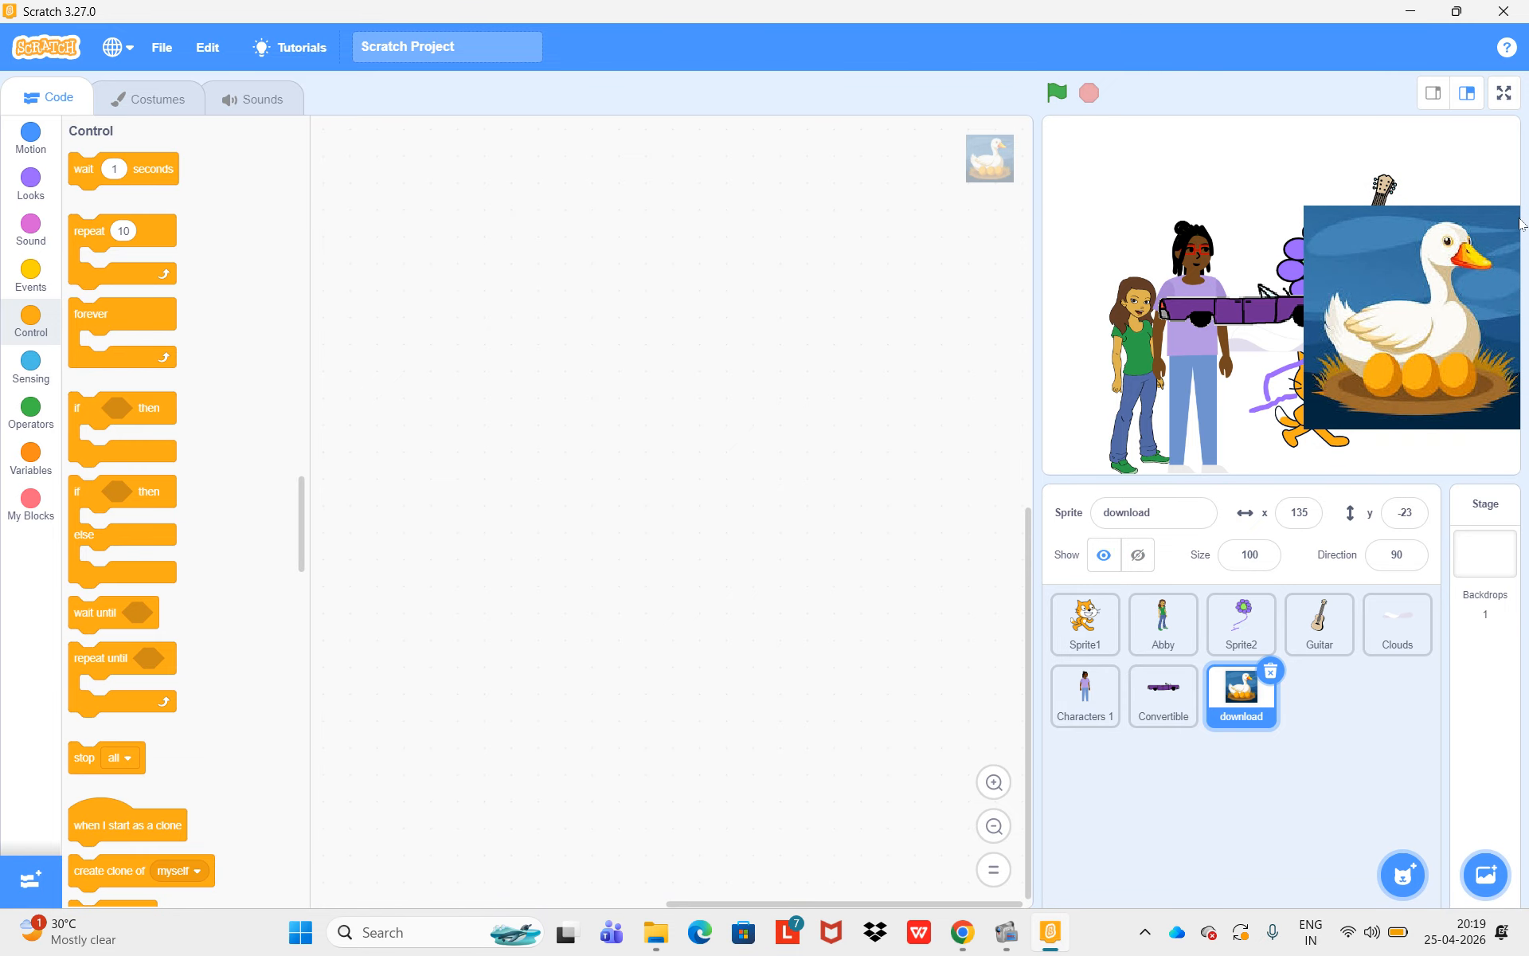
- Delete the cat Sprite1, Abby and the painted flower Sprite2 from the project
click(1086, 626)
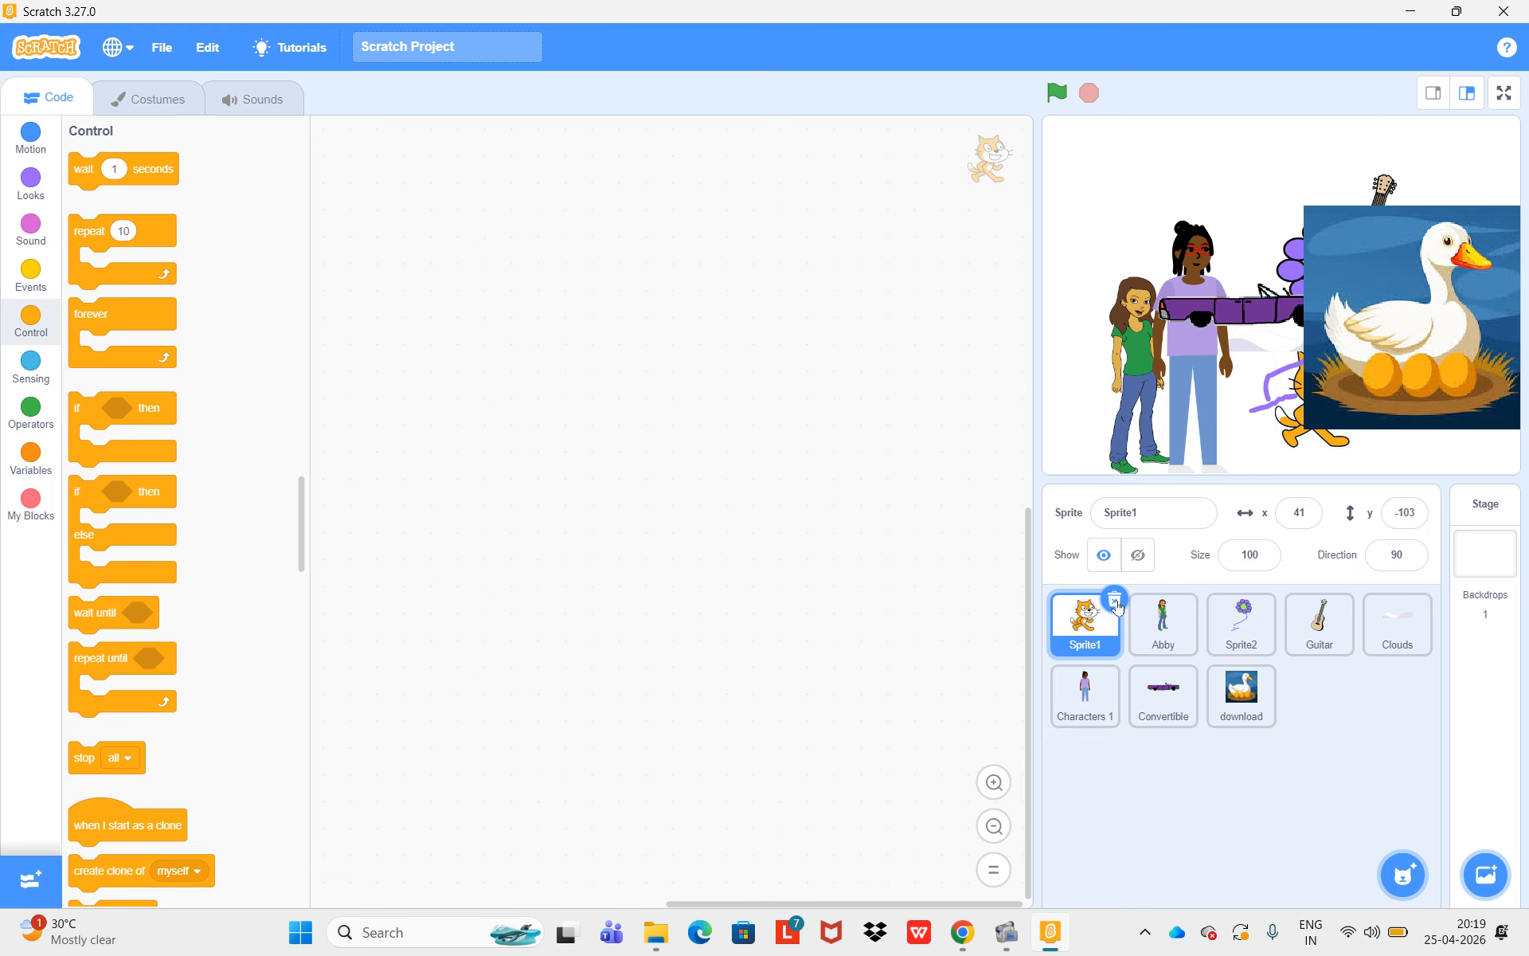
click(1114, 602)
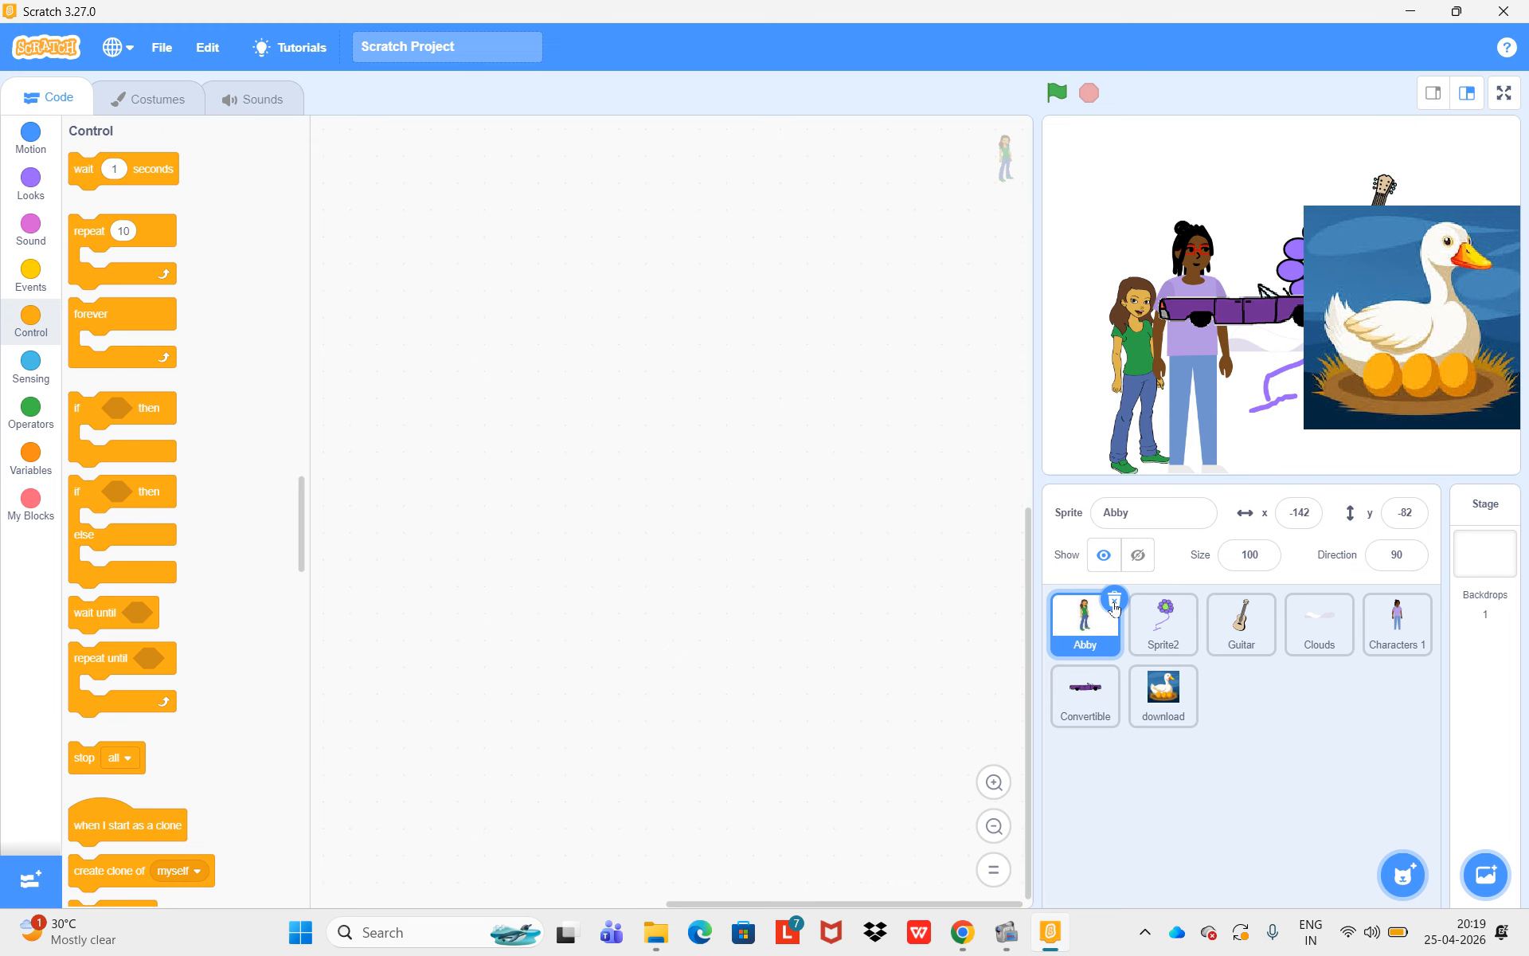
click(1115, 601)
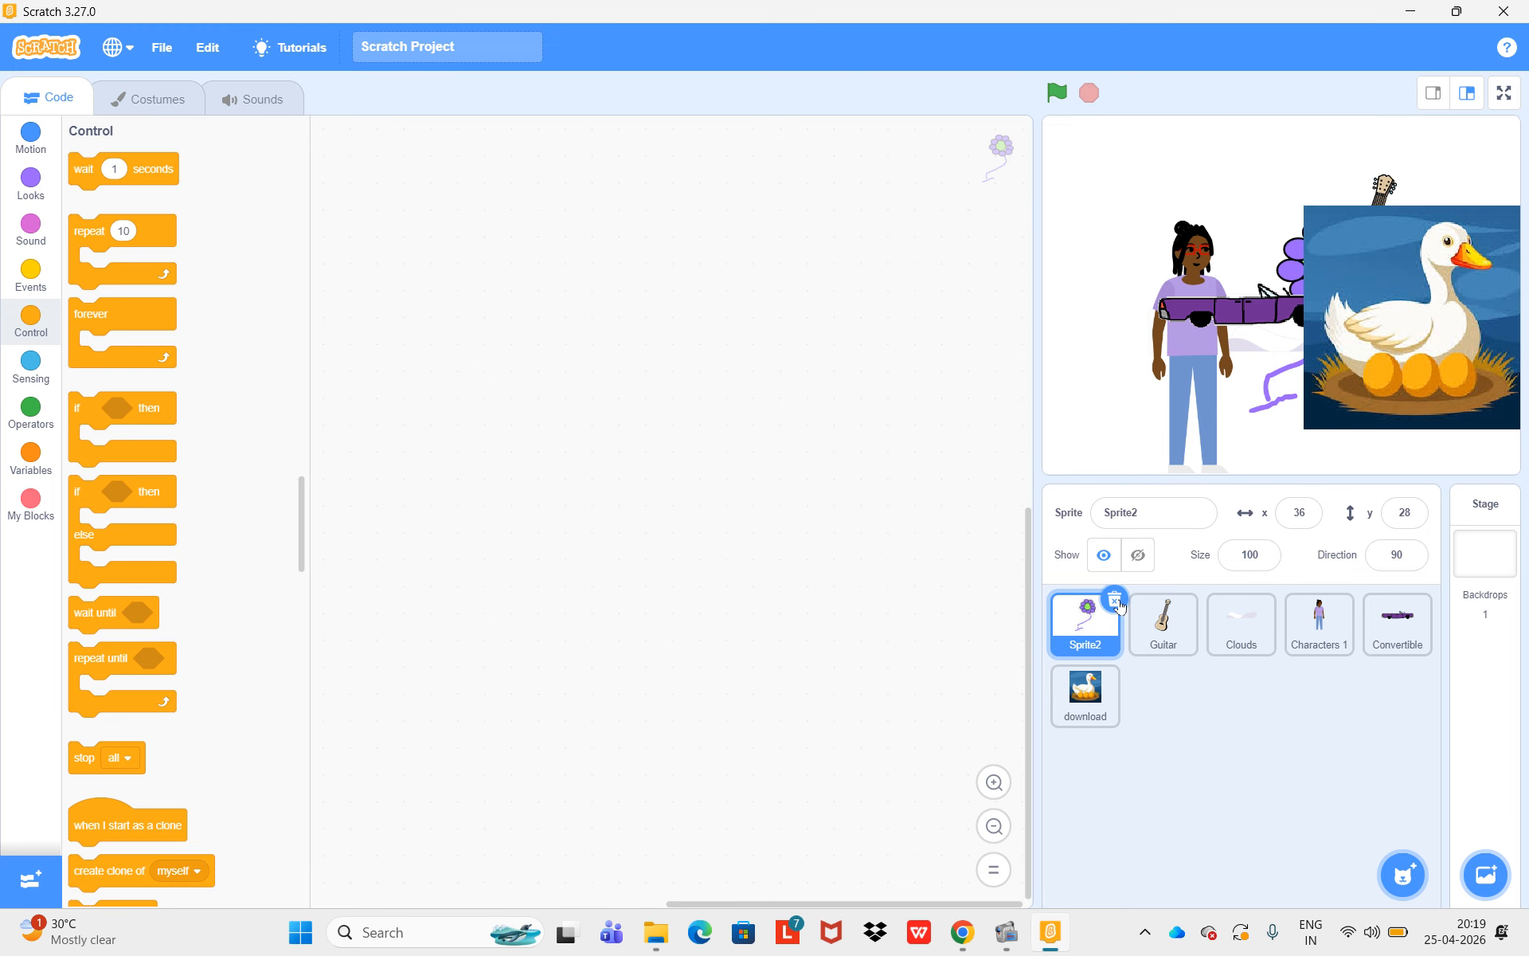
click(1116, 602)
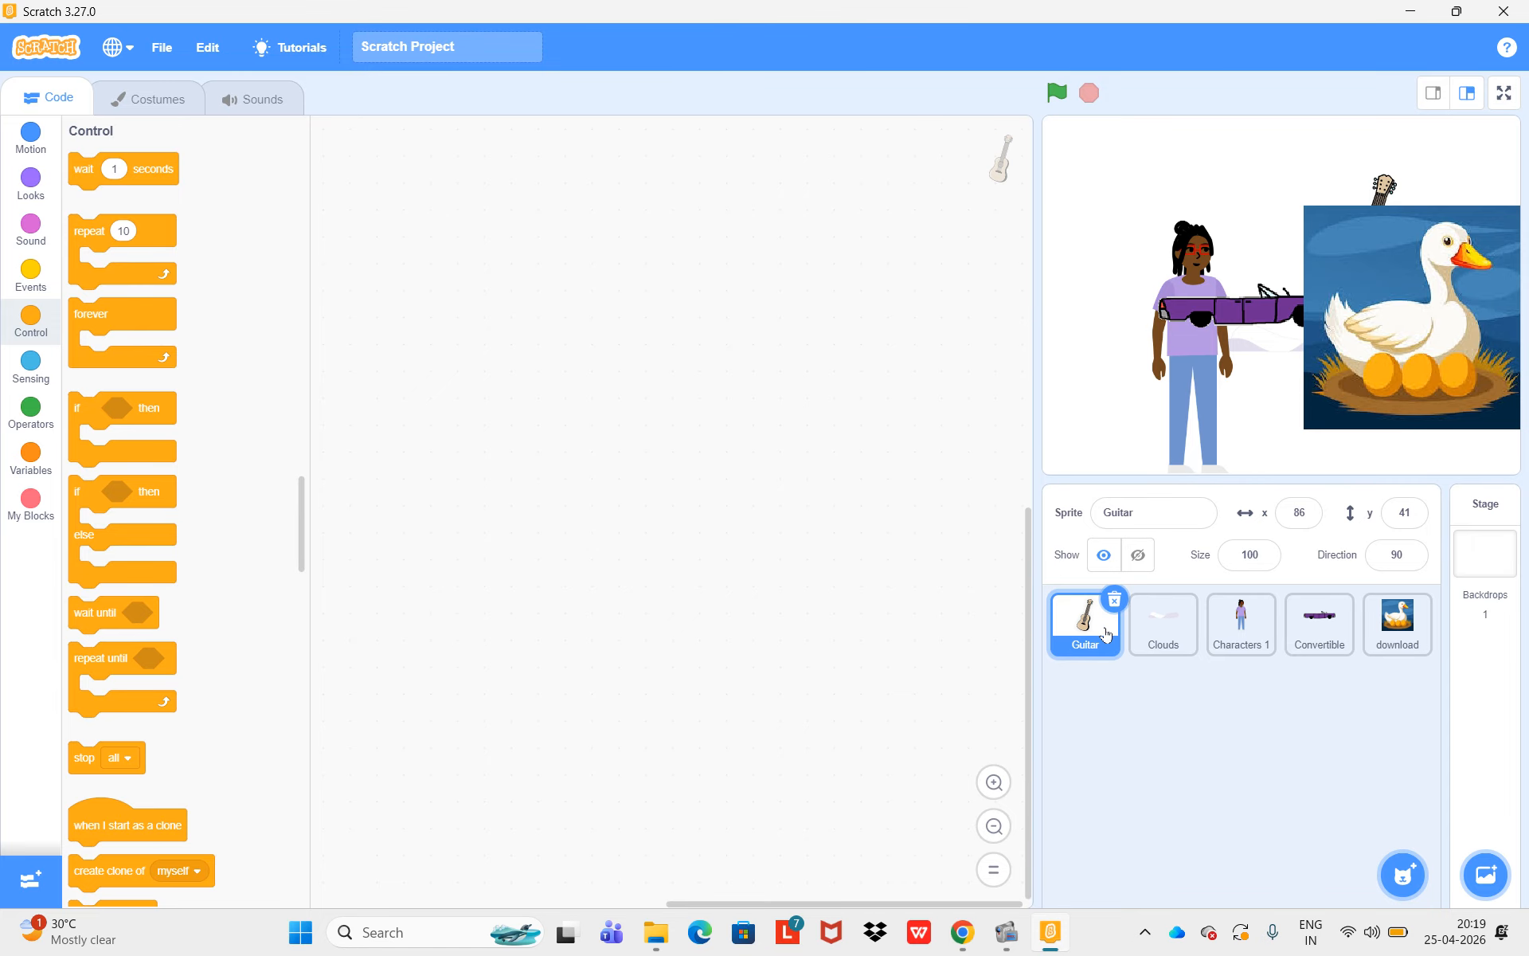
- Hide the Guitar, Clouds, Characters 1 and Convertible sprites on the stage
click(1138, 557)
click(1161, 642)
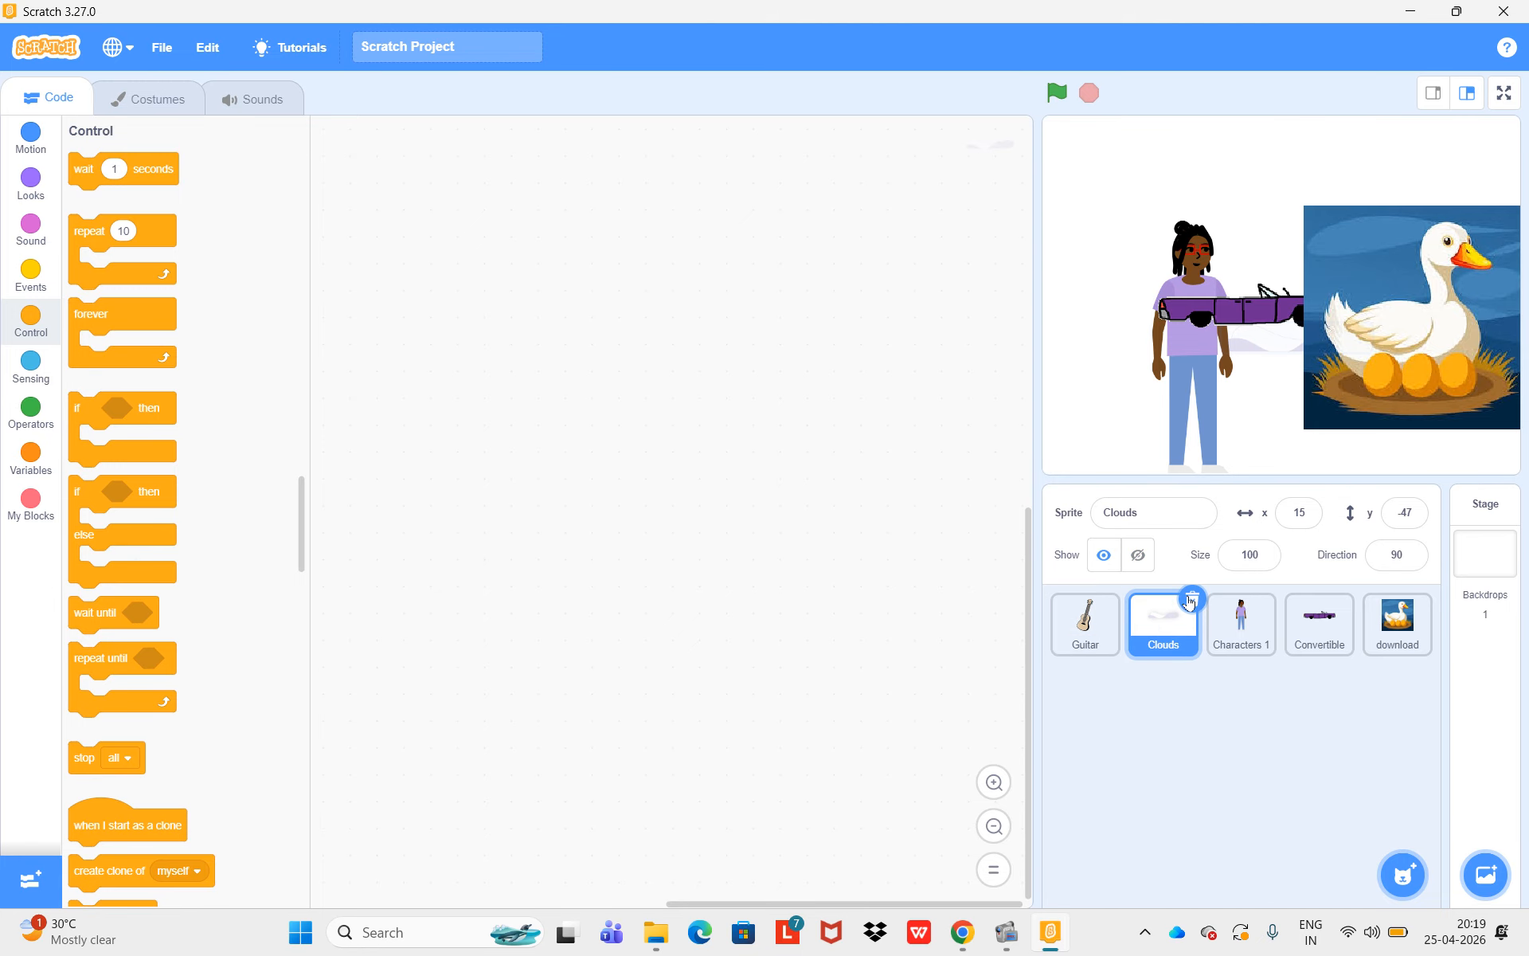
click(1138, 557)
click(1246, 619)
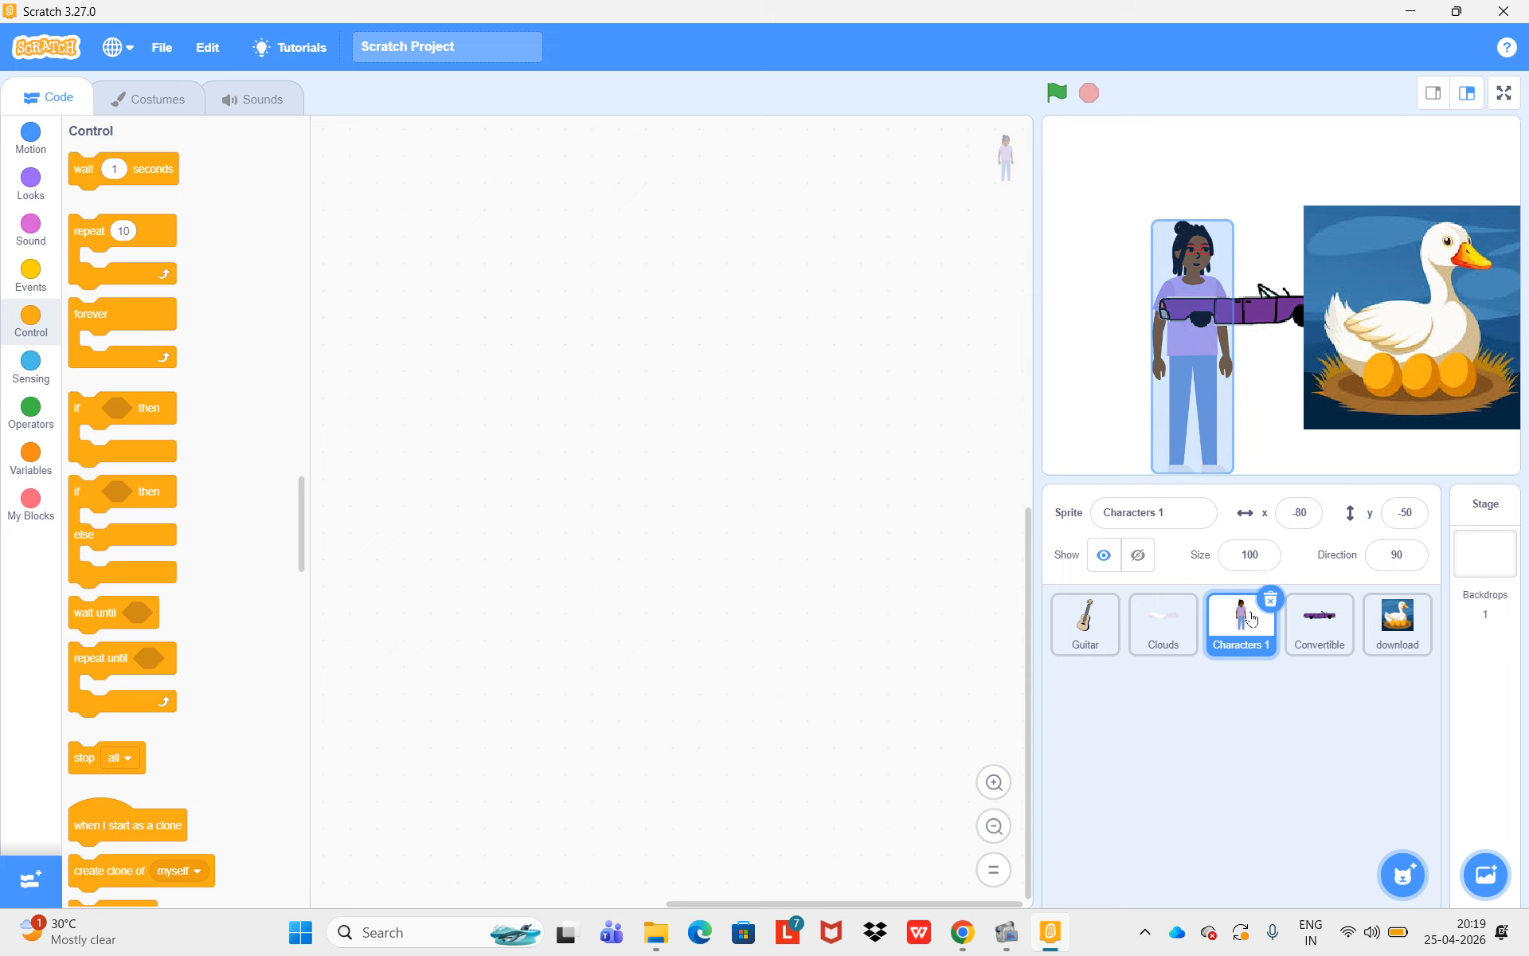
click(1139, 557)
click(1316, 622)
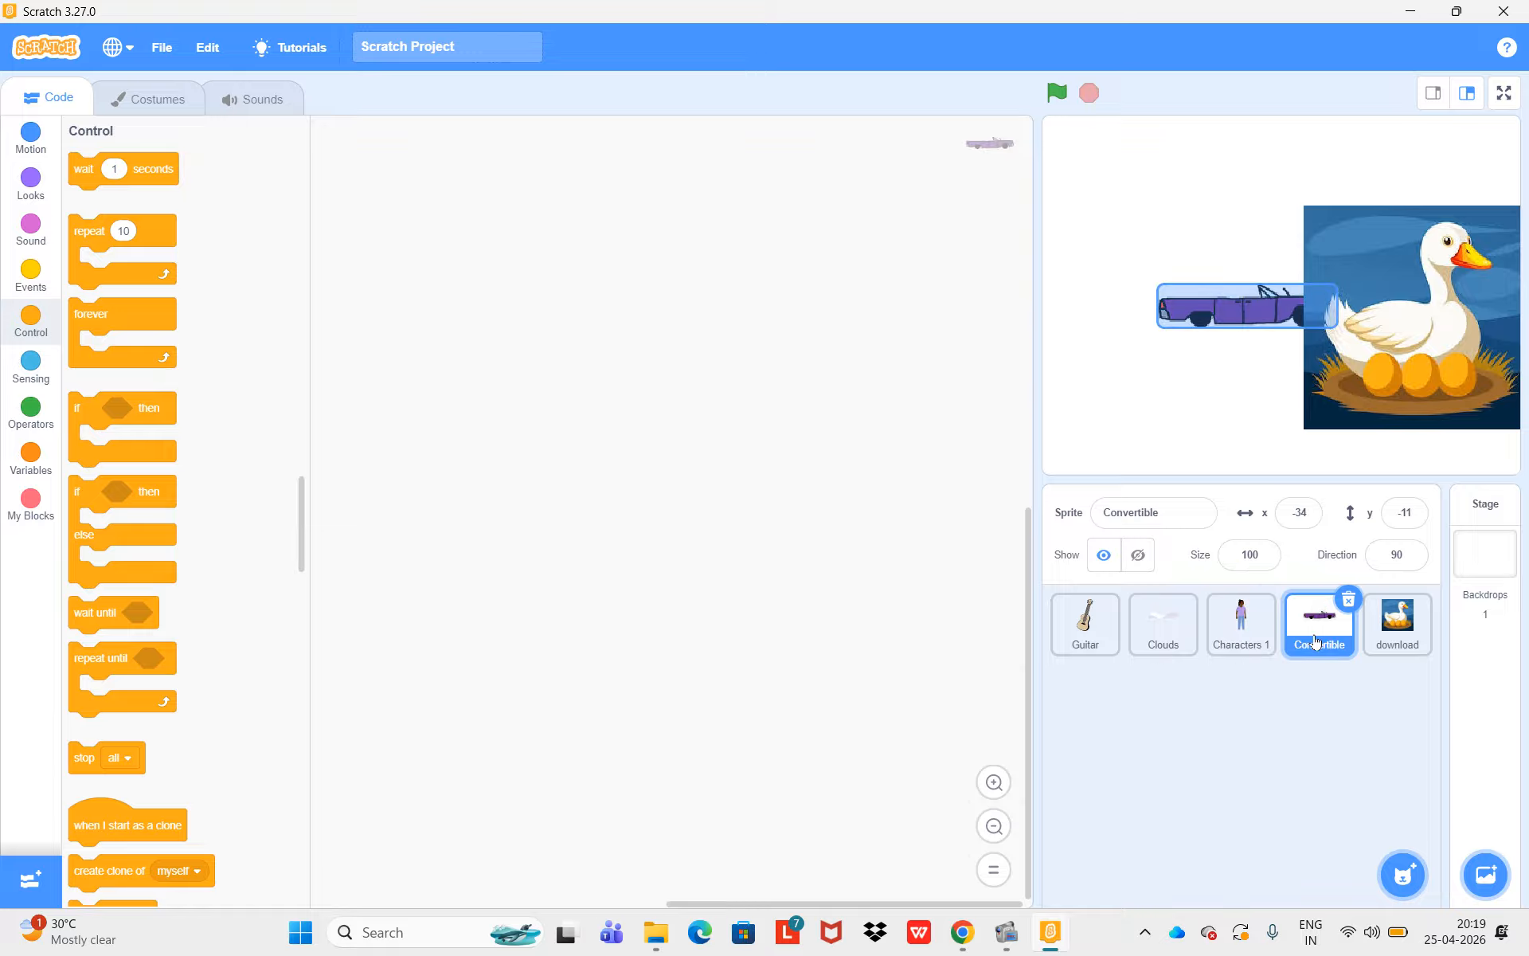
click(1138, 557)
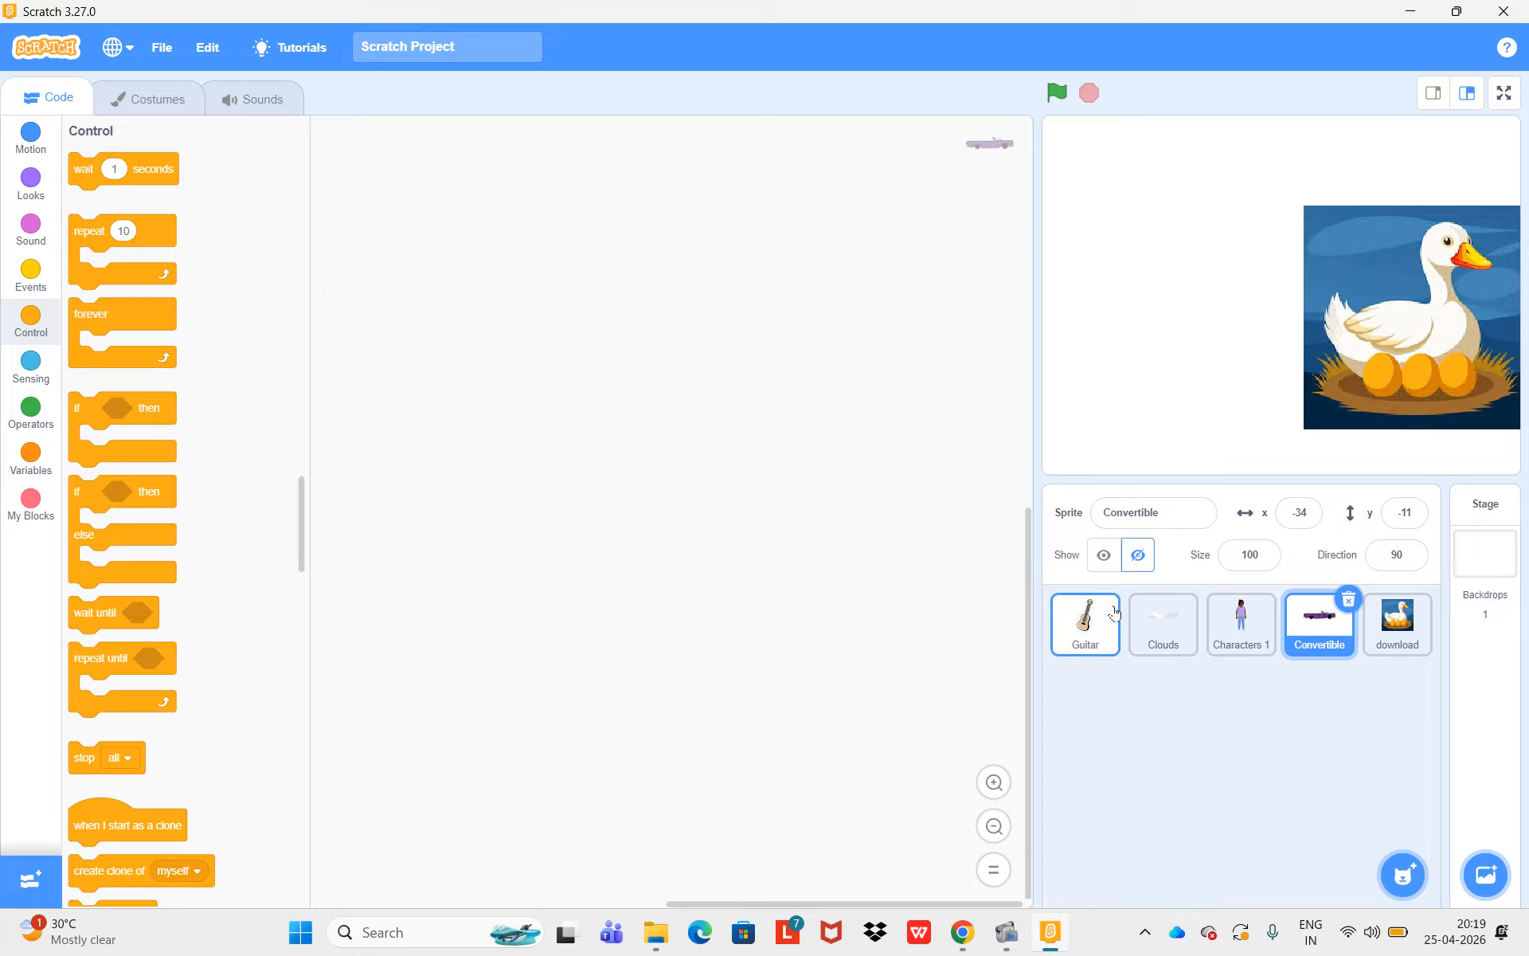
- Move the uploaded duck picture to about x -115, y -47 and rename the sprite Duck
drag(1378, 270, 1139, 336)
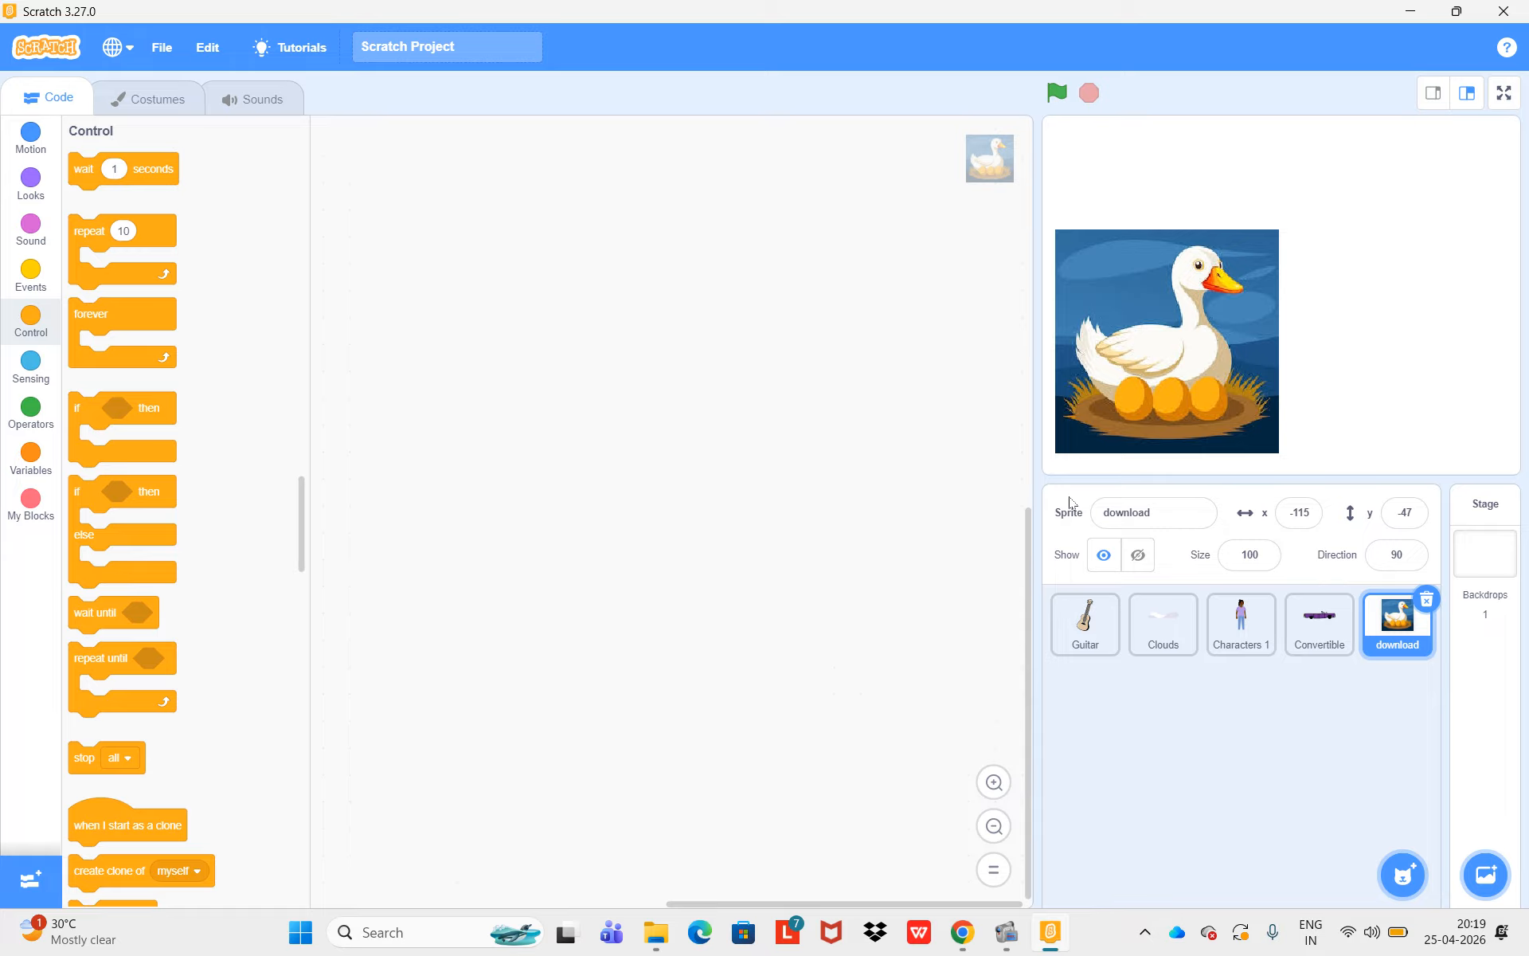
click(1193, 510)
click(1168, 510)
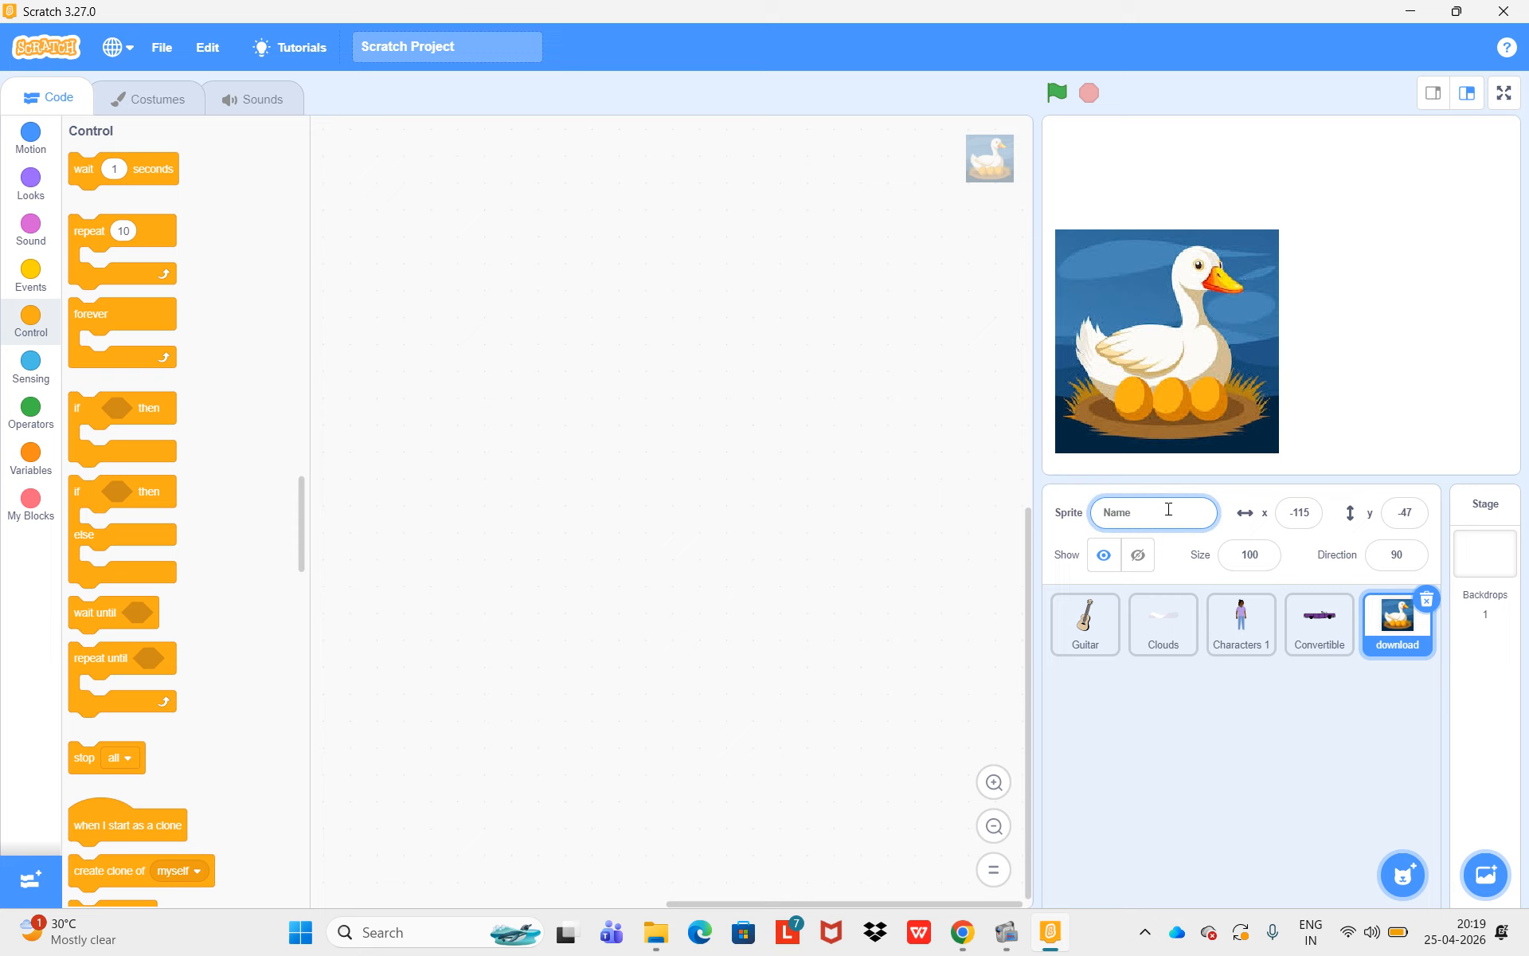
text(Duck)
- Add the Xy-grid backdrop from the backdrop library to the stage
mouse_move(1486, 874)
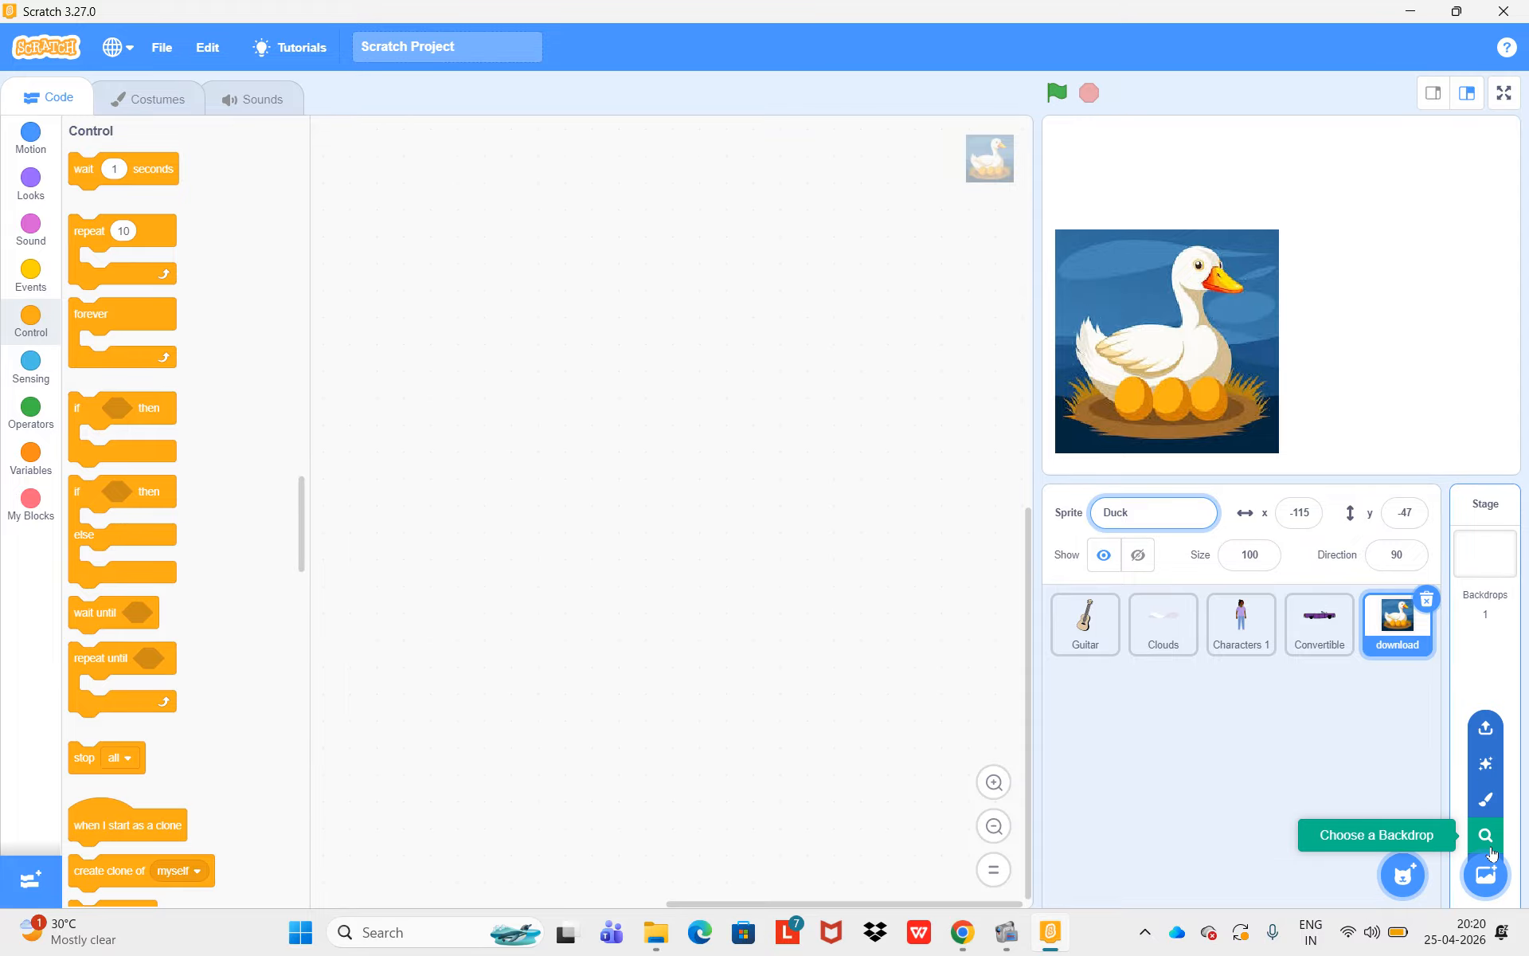
click(1489, 846)
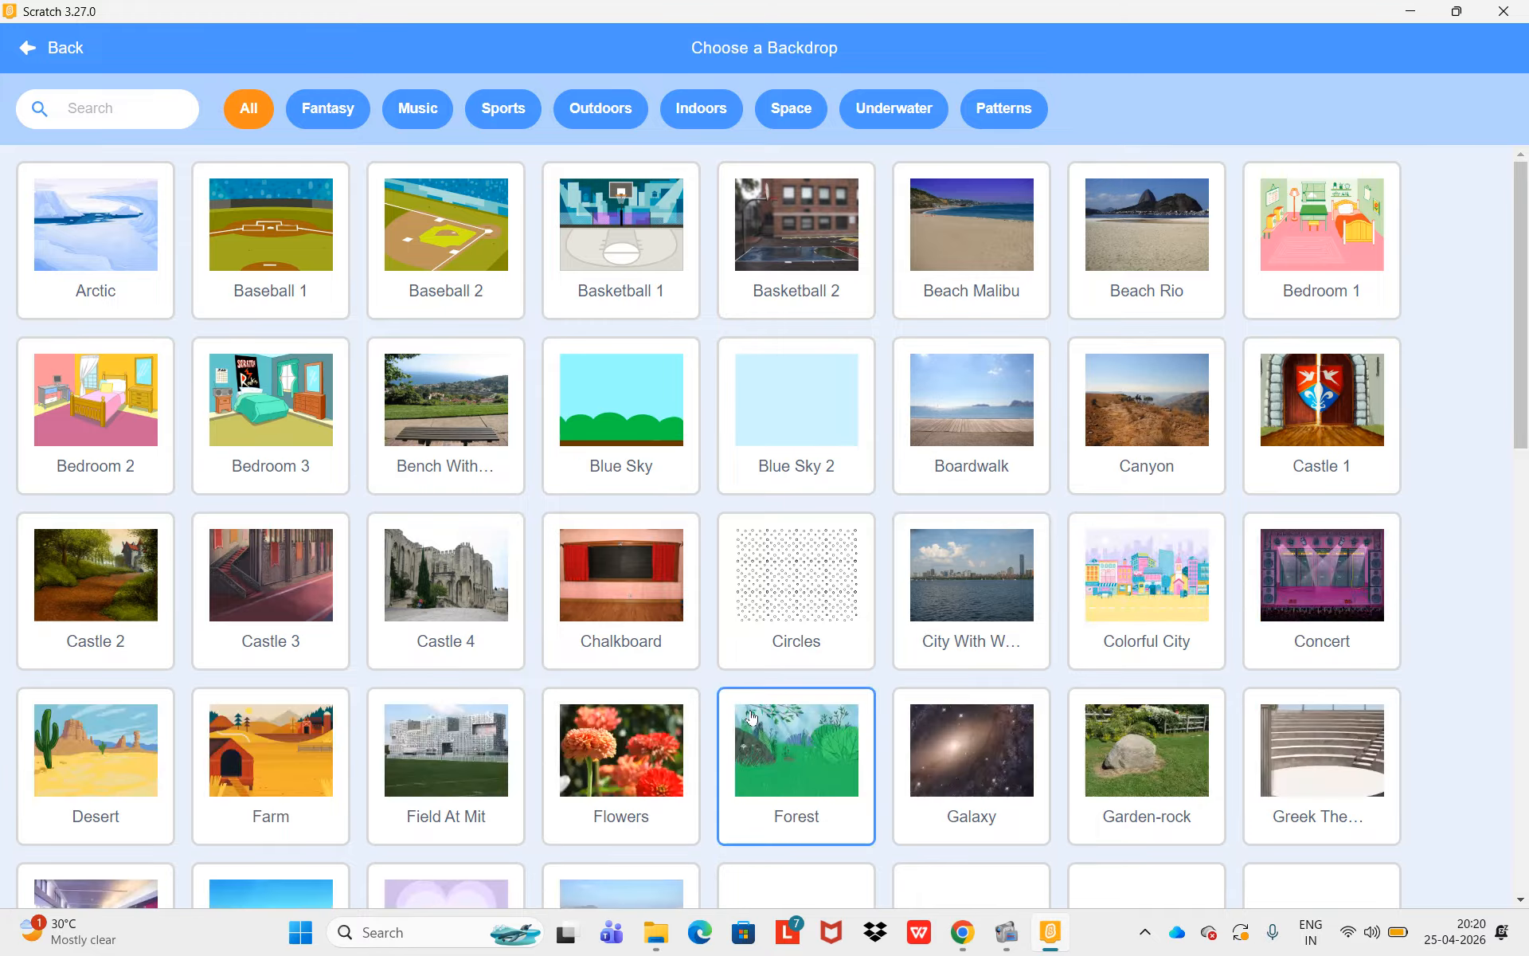
scroll(751, 716, down, 15)
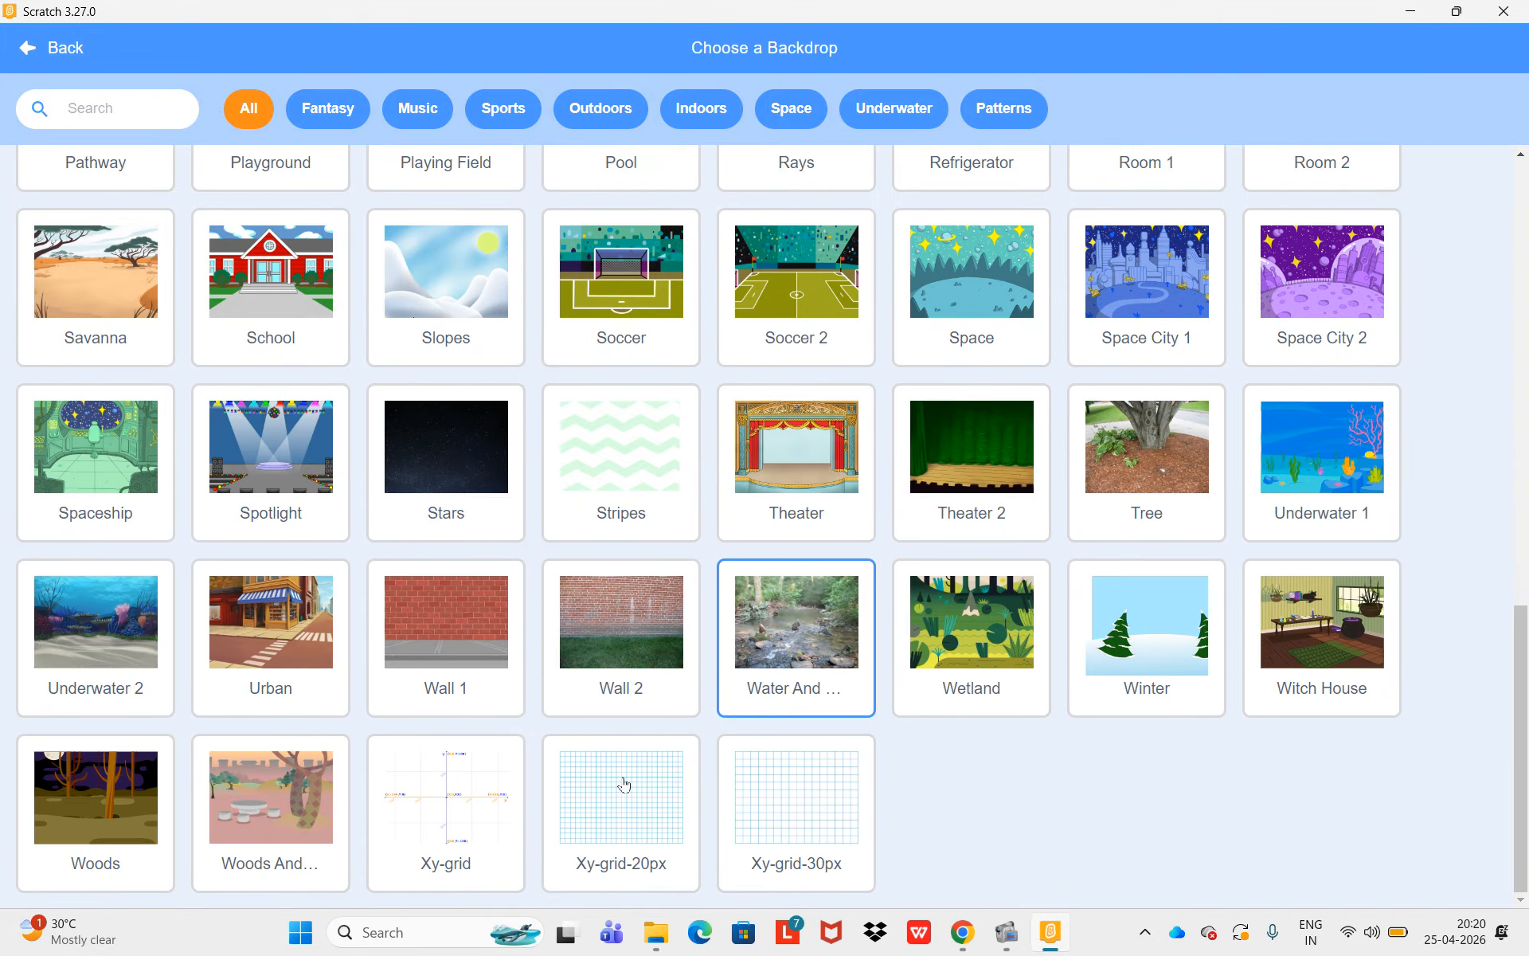
click(464, 812)
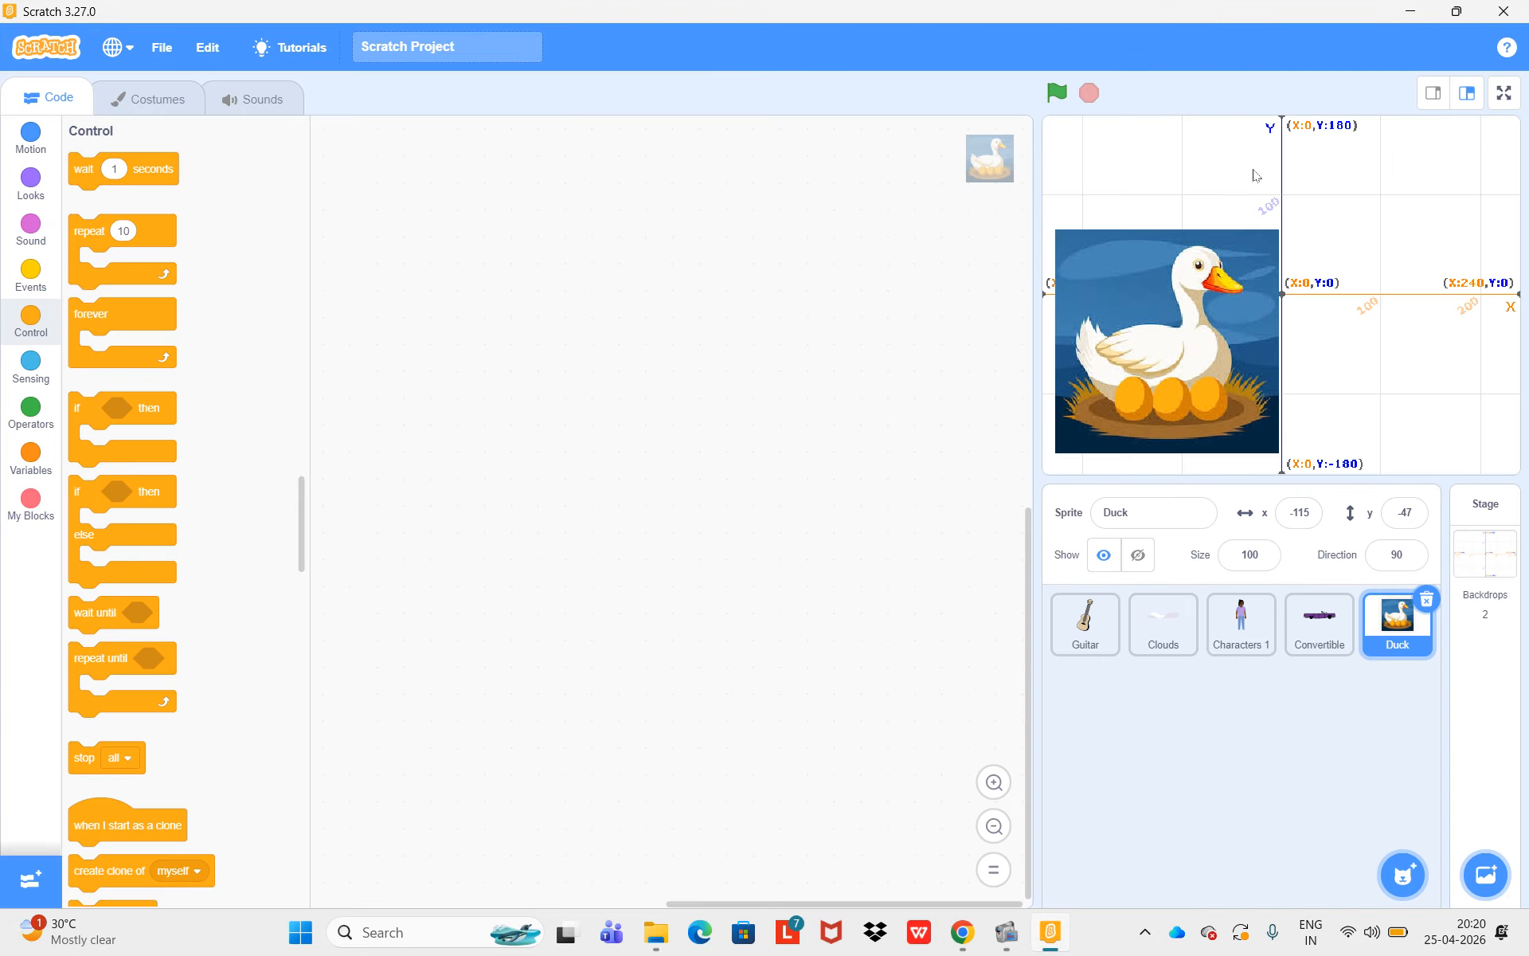
- Move the Duck around the coordinate grid, finishing at about x -104, y 66
drag(1190, 294, 1291, 381)
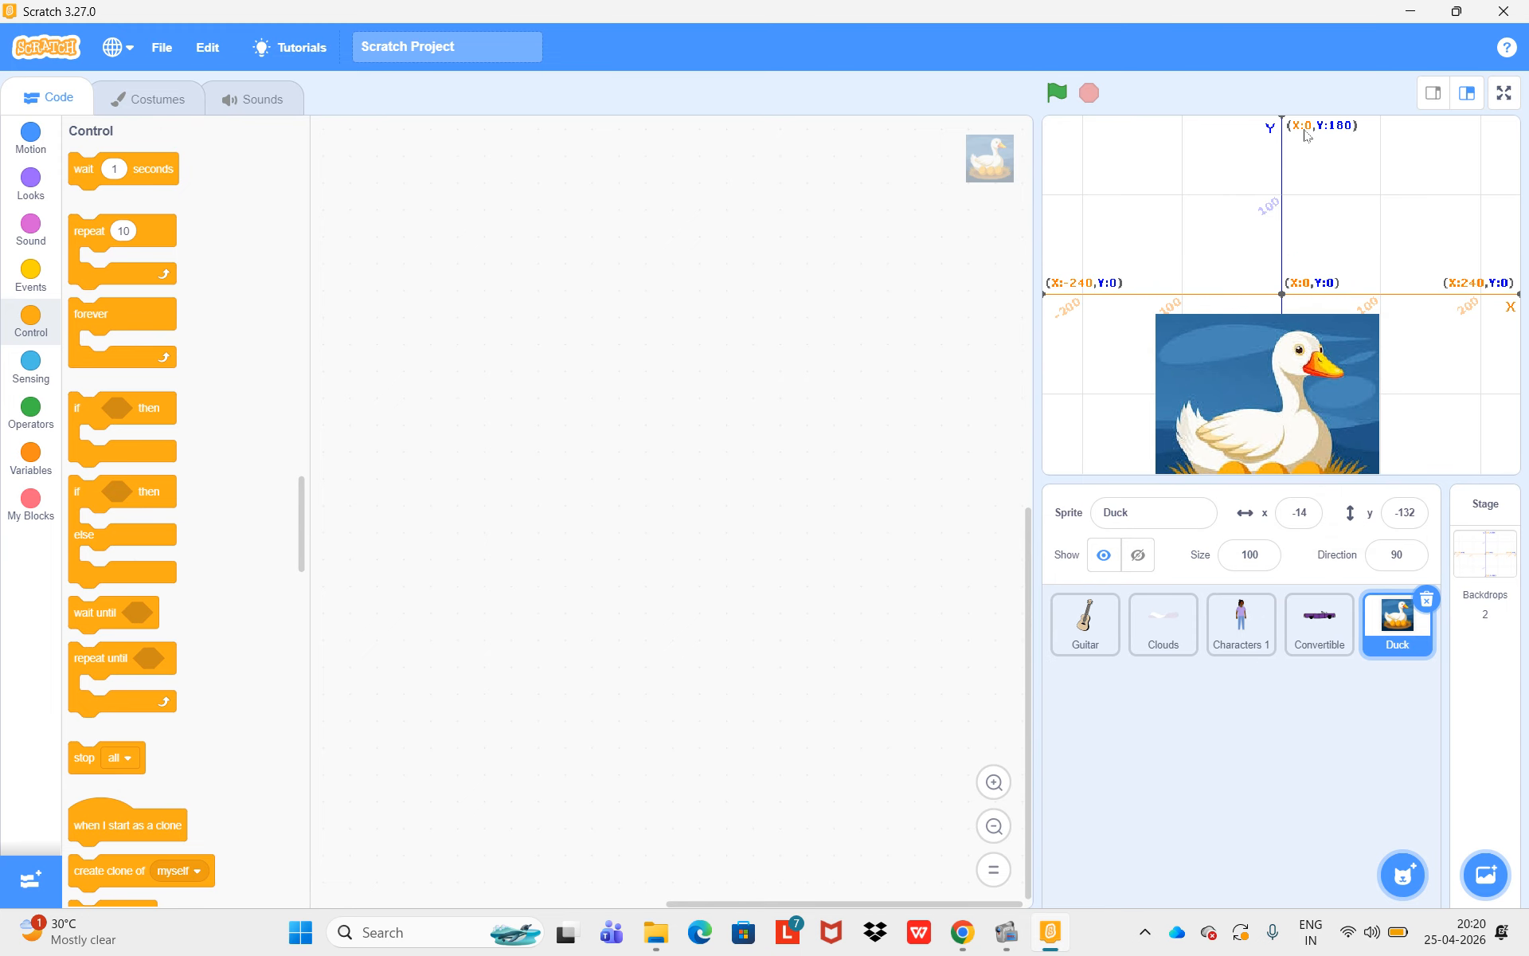
drag(1326, 323, 1213, 267)
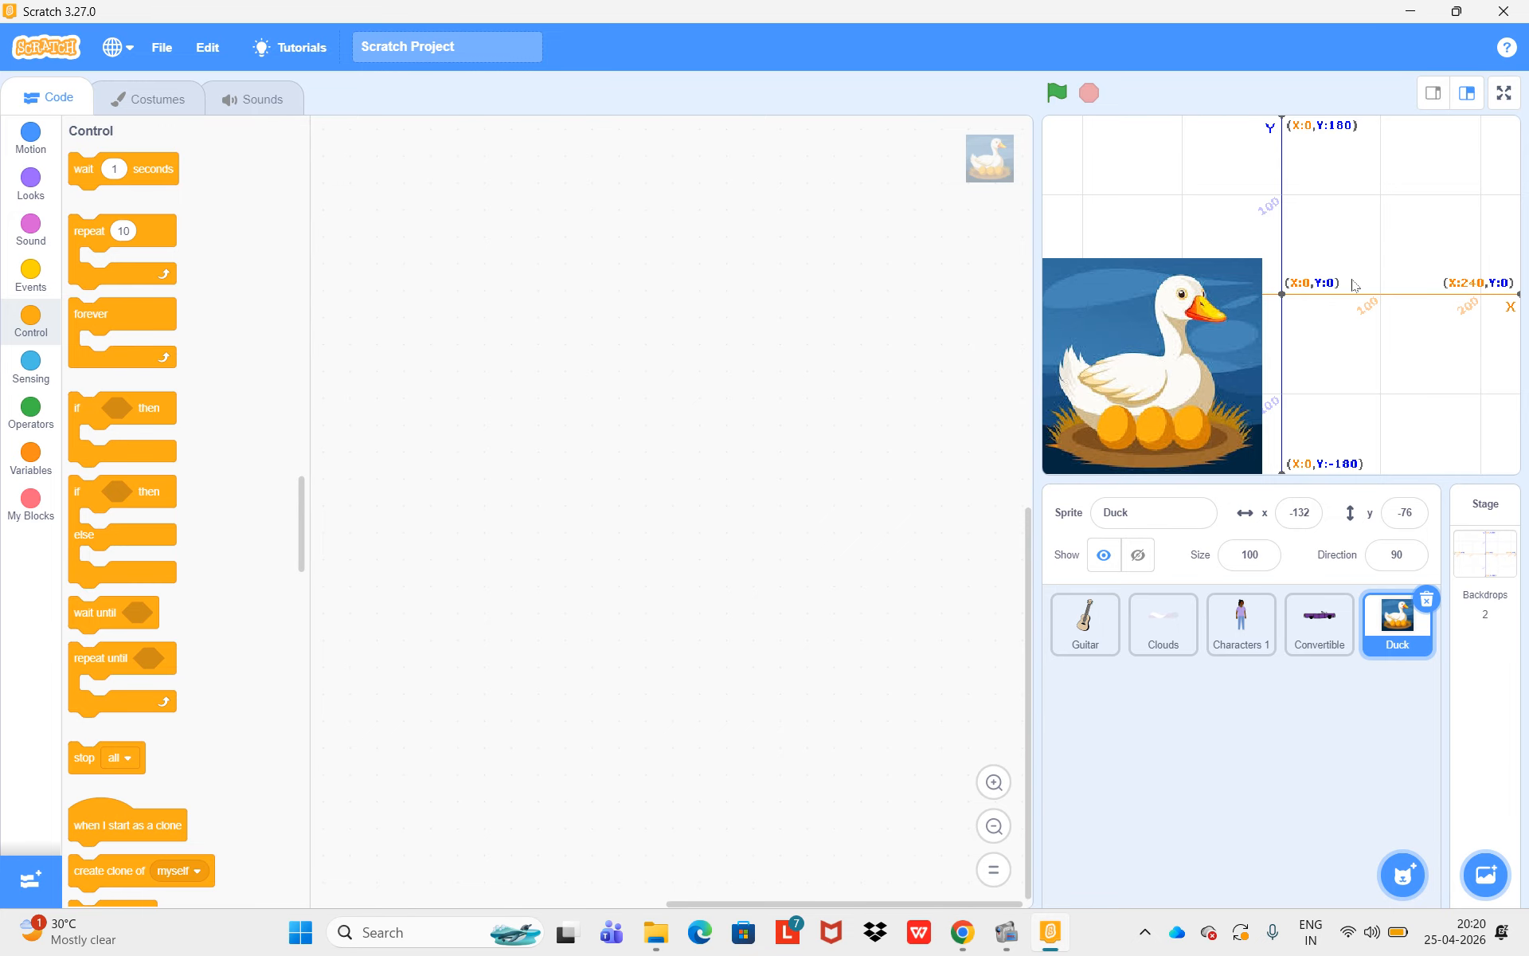
click(1266, 553)
drag(1149, 432, 1212, 315)
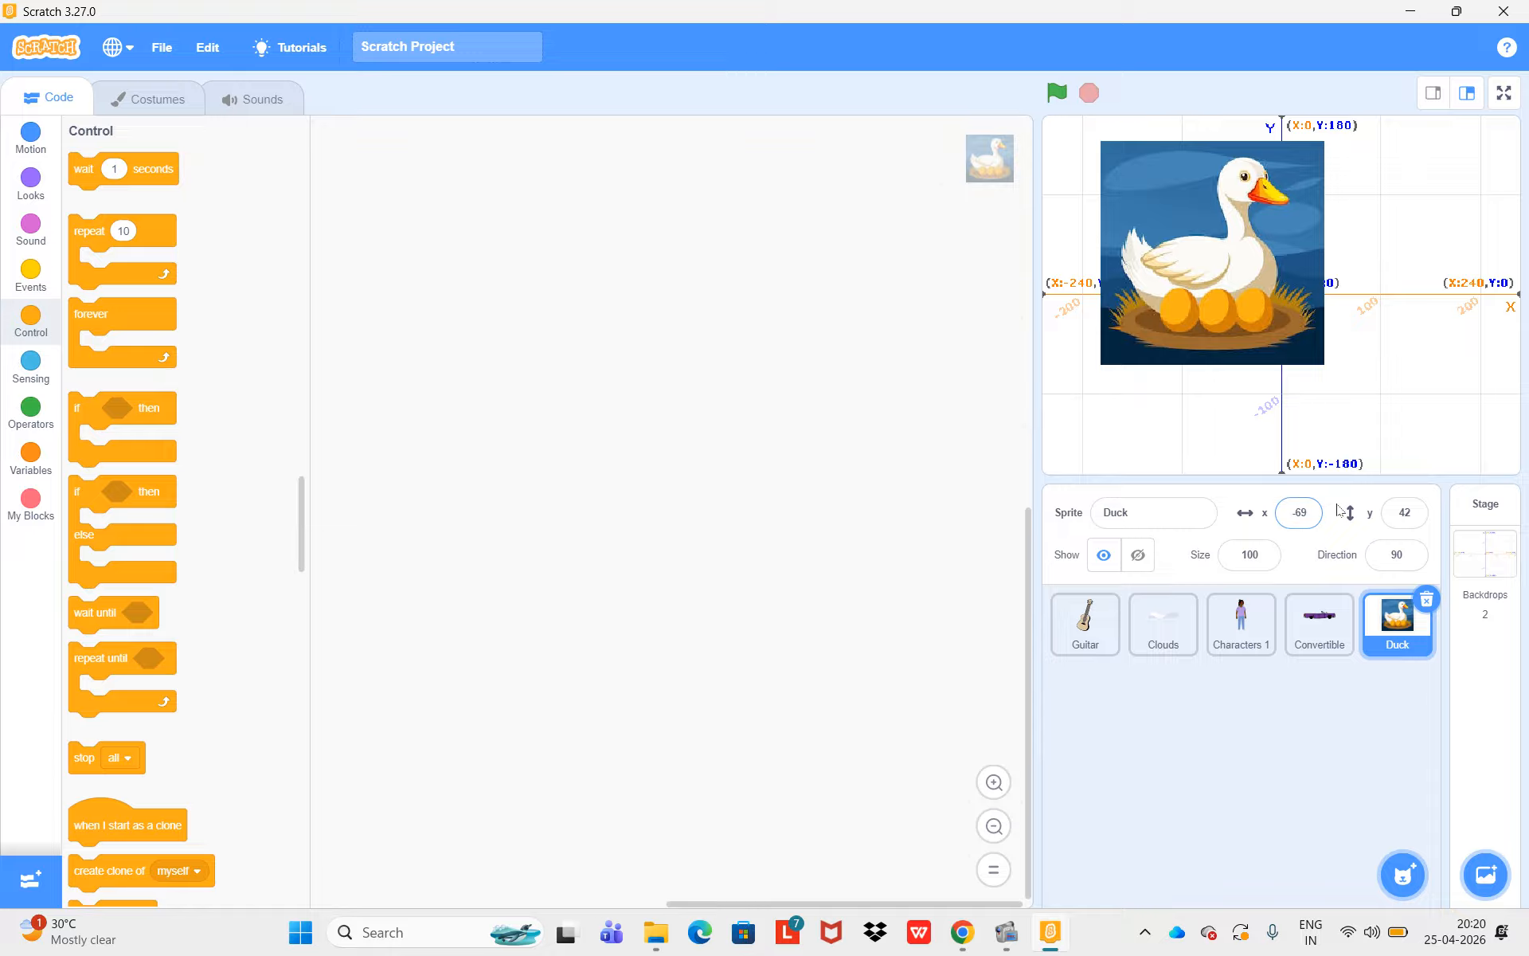
drag(1211, 267, 1173, 238)
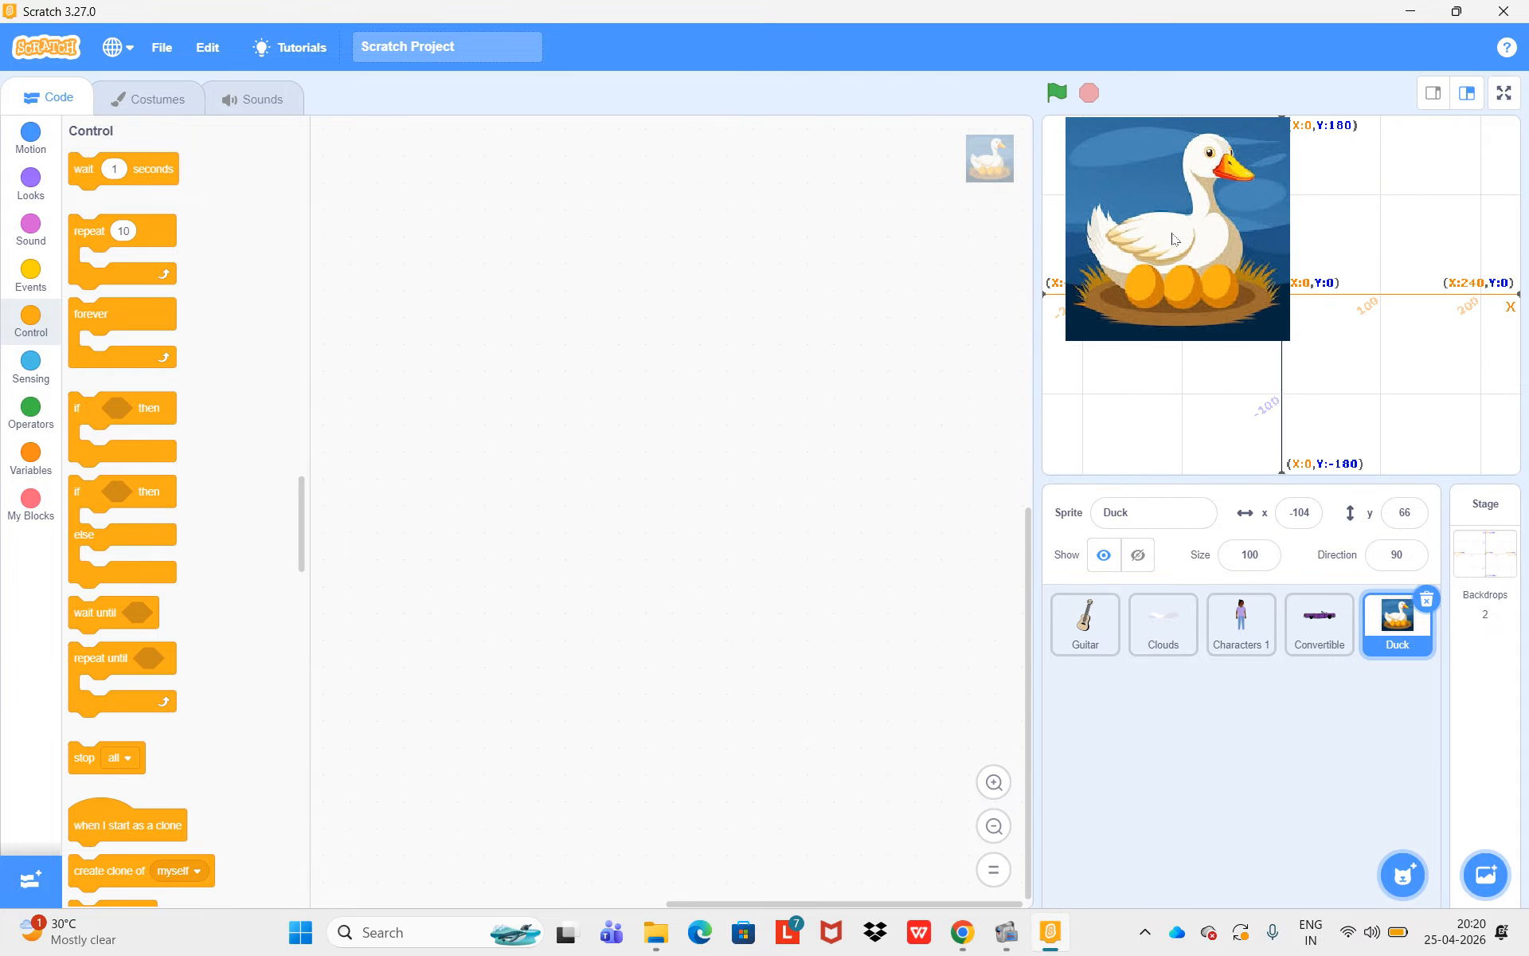
- Set the Duck's size to 50 and move it to about x 113, y 68
click(1270, 558)
text(50)
key(Return)
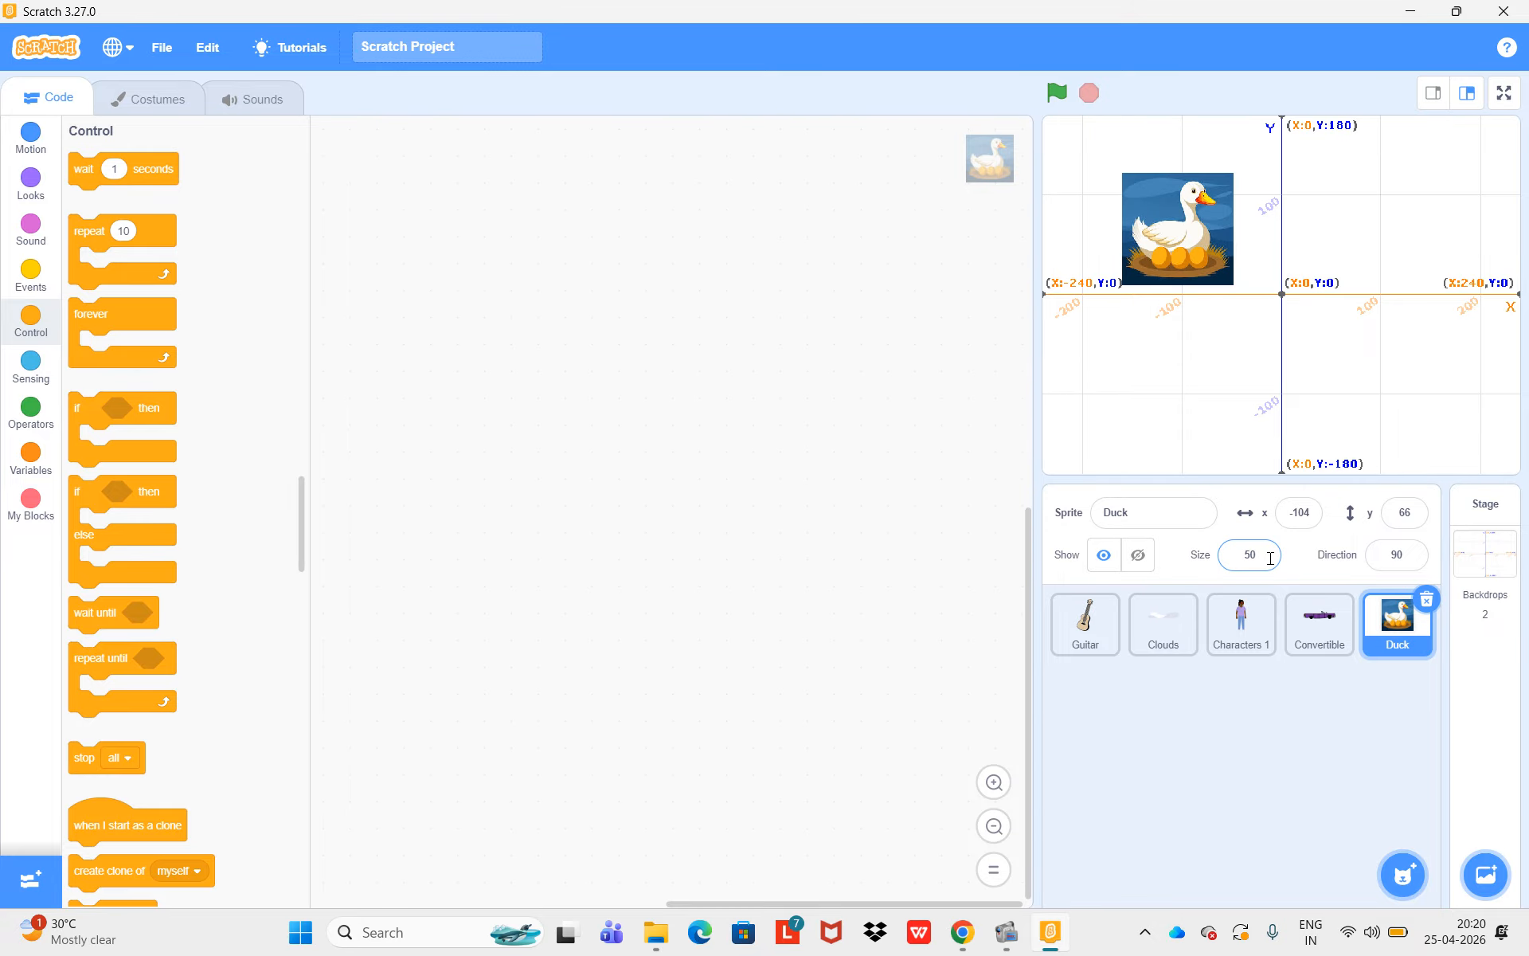
drag(1181, 199, 1399, 197)
- Try out the Duck's direction dial and leave the direction at 90
click(1413, 554)
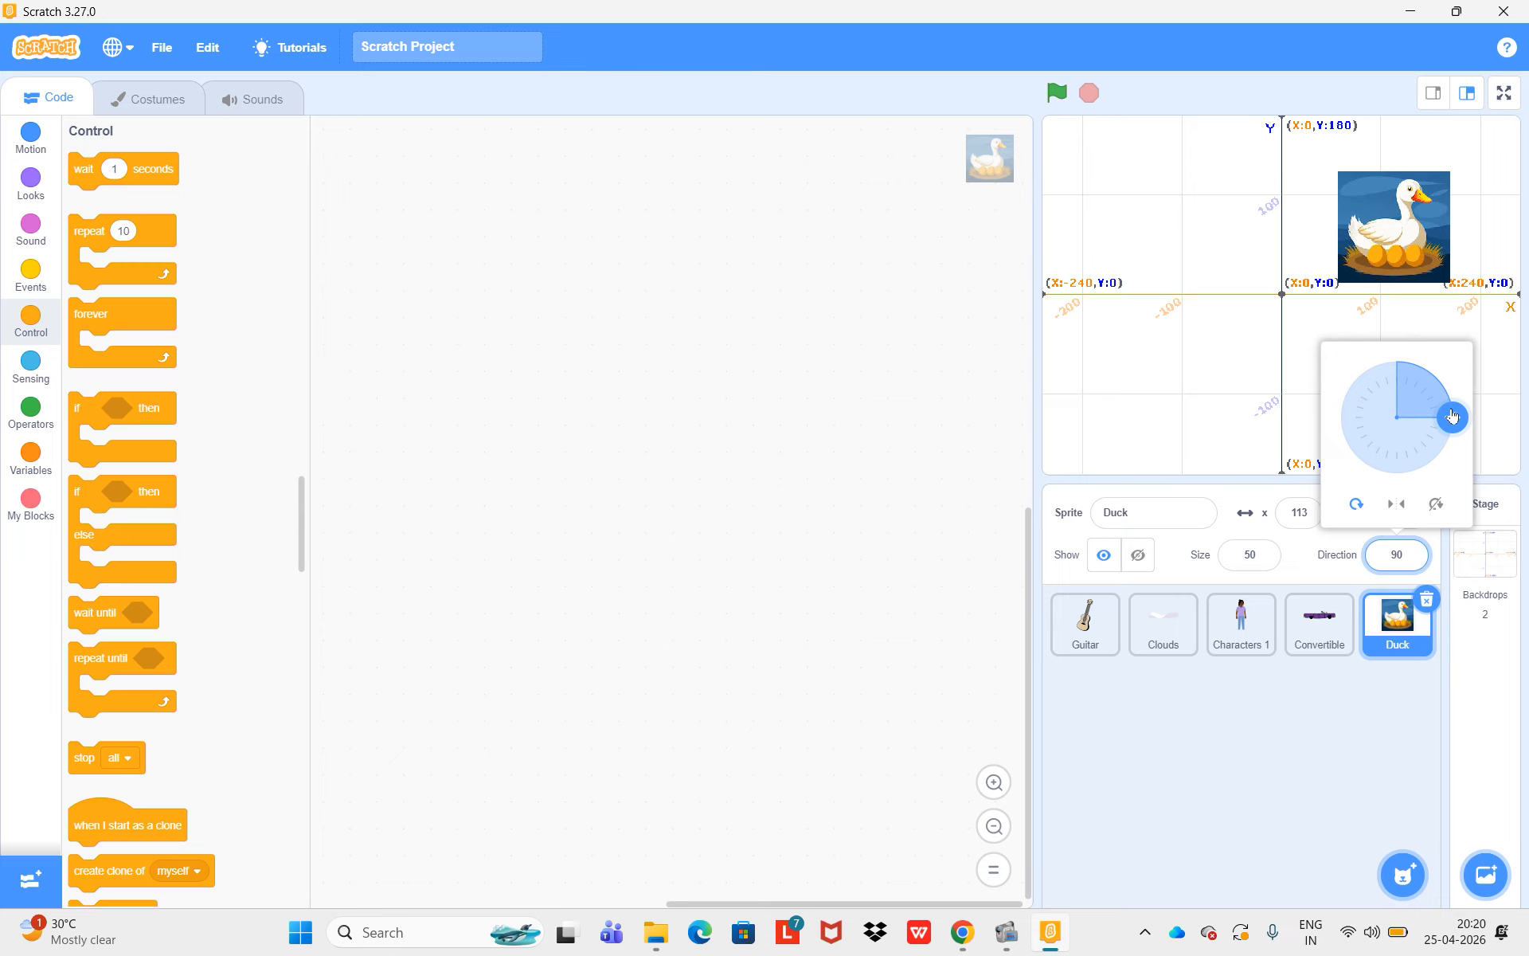
mouse_move(1452, 417)
mouse_down()
mouse_move(1451, 441)
mouse_move(1411, 461)
mouse_move(1342, 403)
mouse_move(1318, 410)
mouse_move(1447, 401)
mouse_move(1445, 441)
mouse_move(1439, 422)
mouse_up()
click(1358, 334)
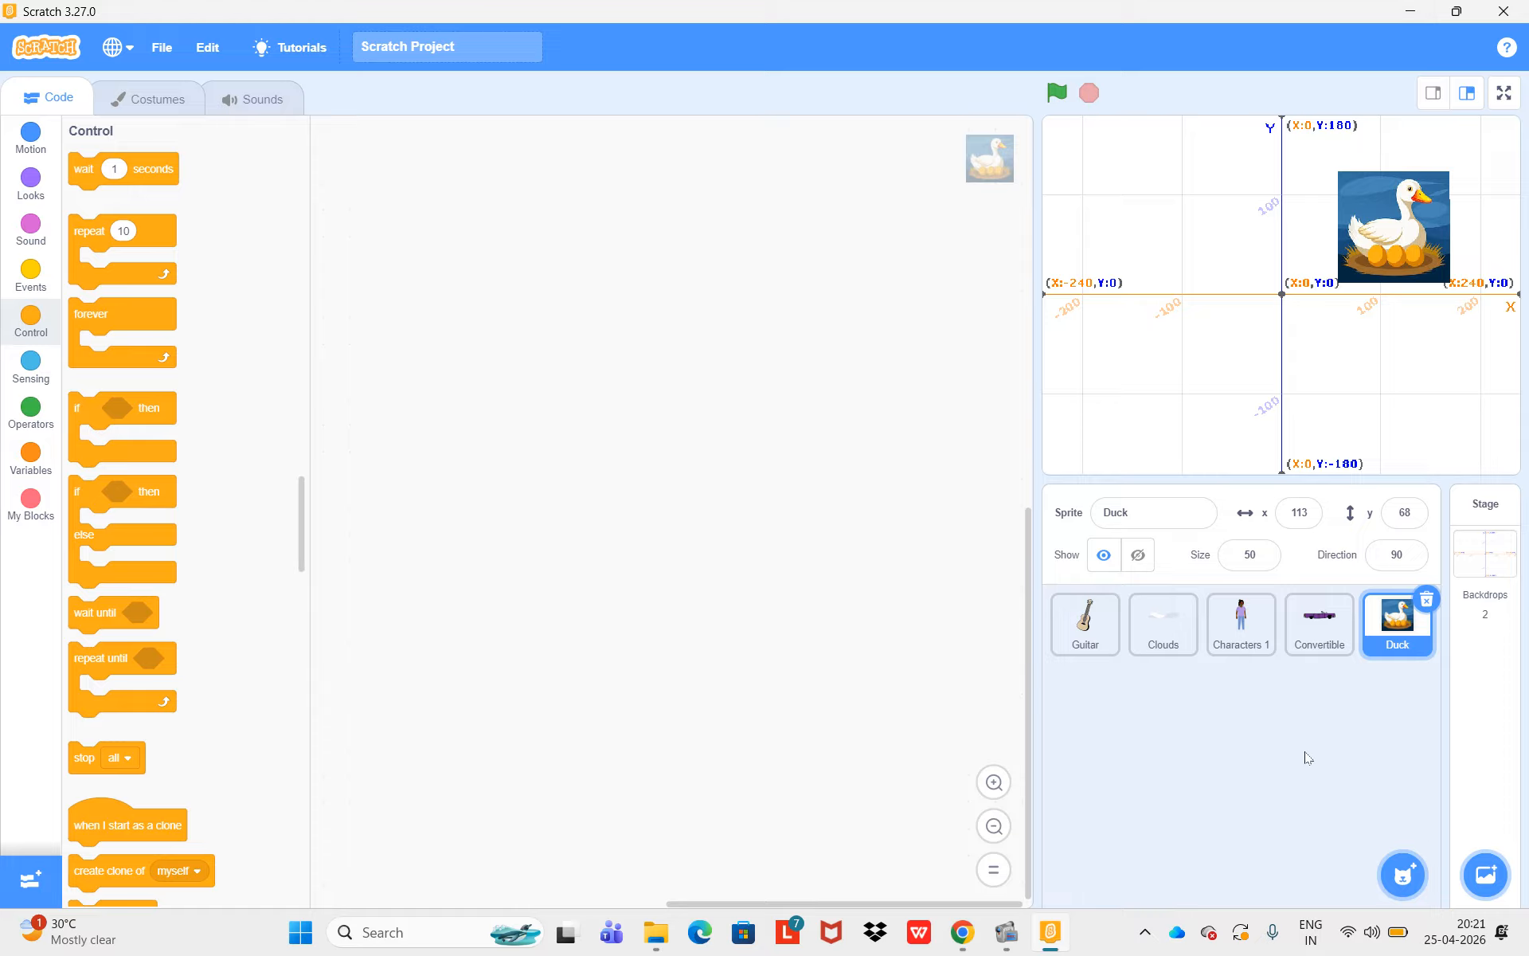
- Add the Blue Sky backdrop from the library and move the Duck to about x -167, y -72
mouse_move(1486, 874)
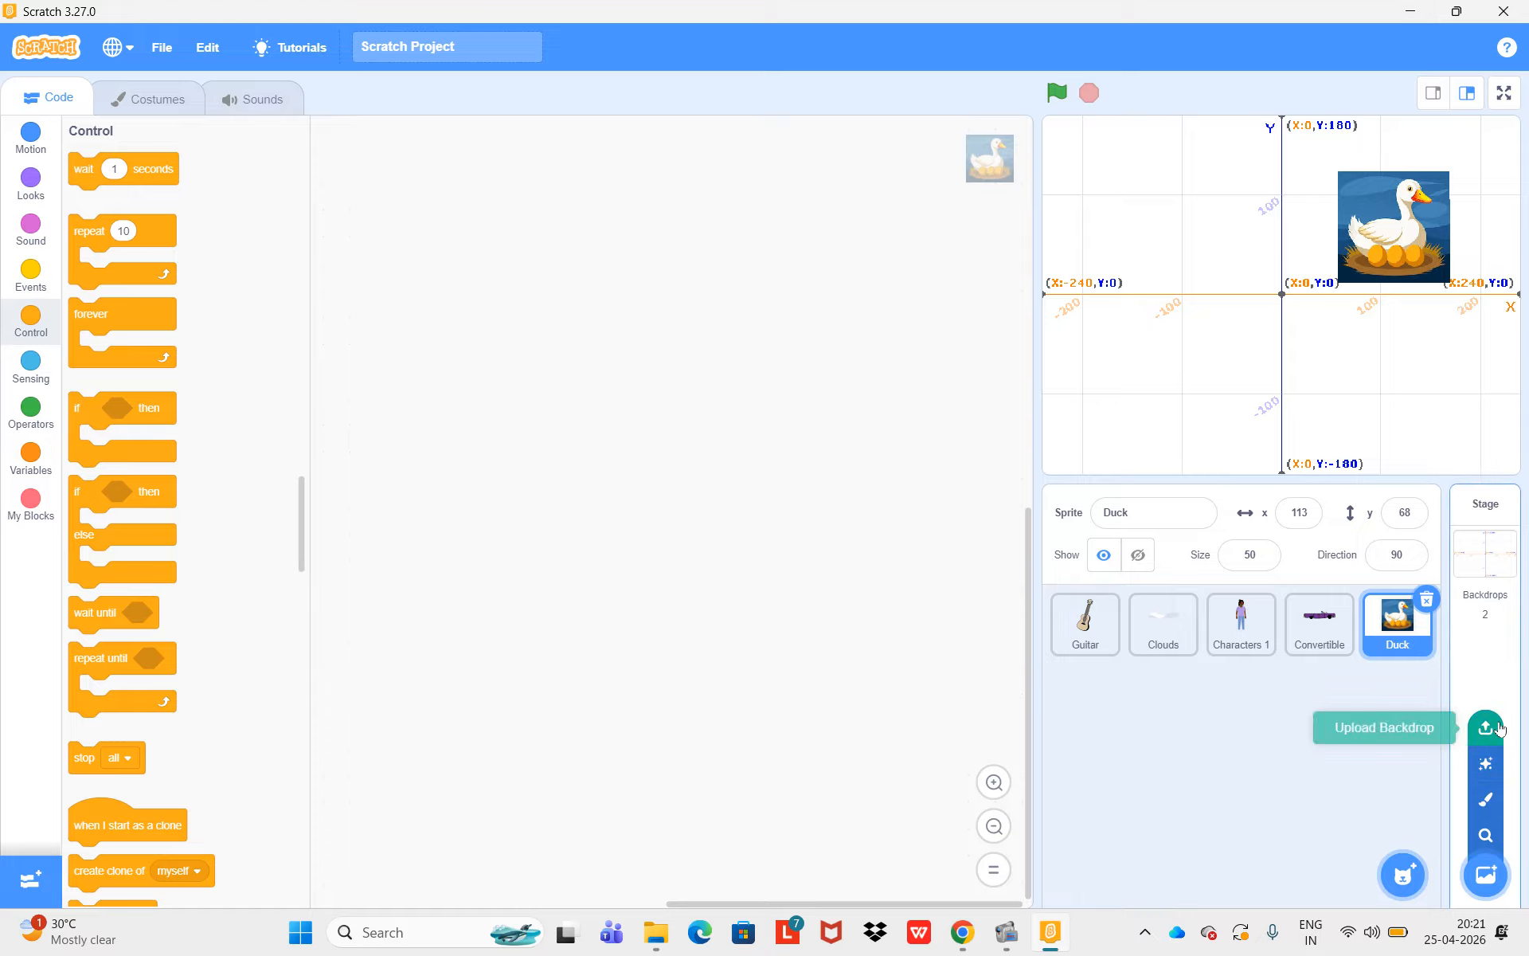
click(1486, 837)
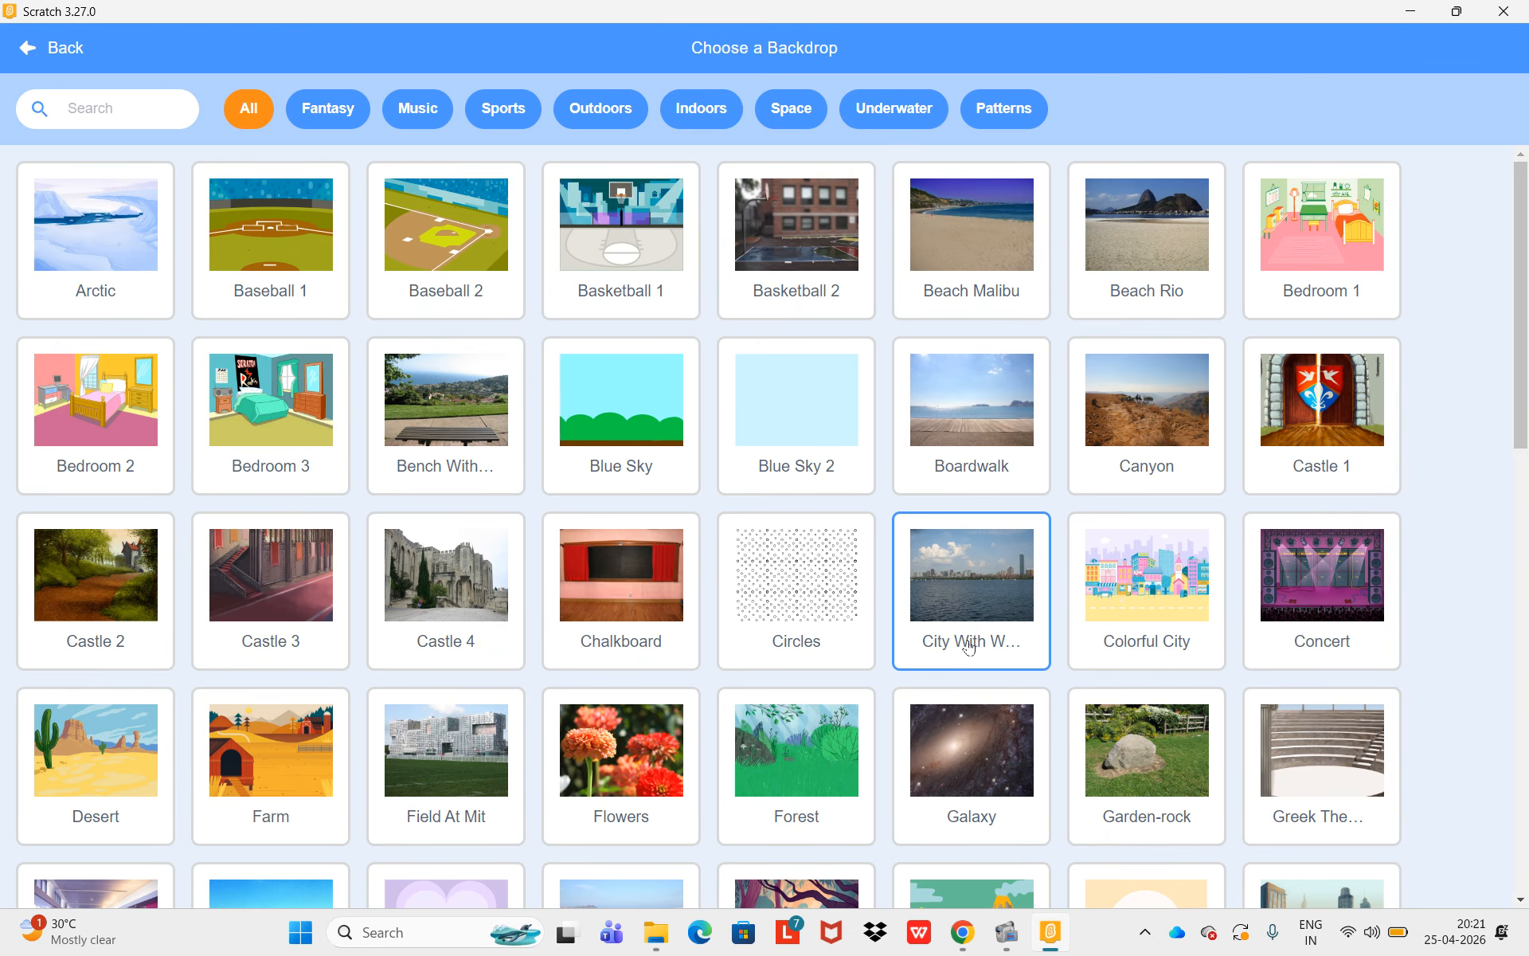
click(629, 396)
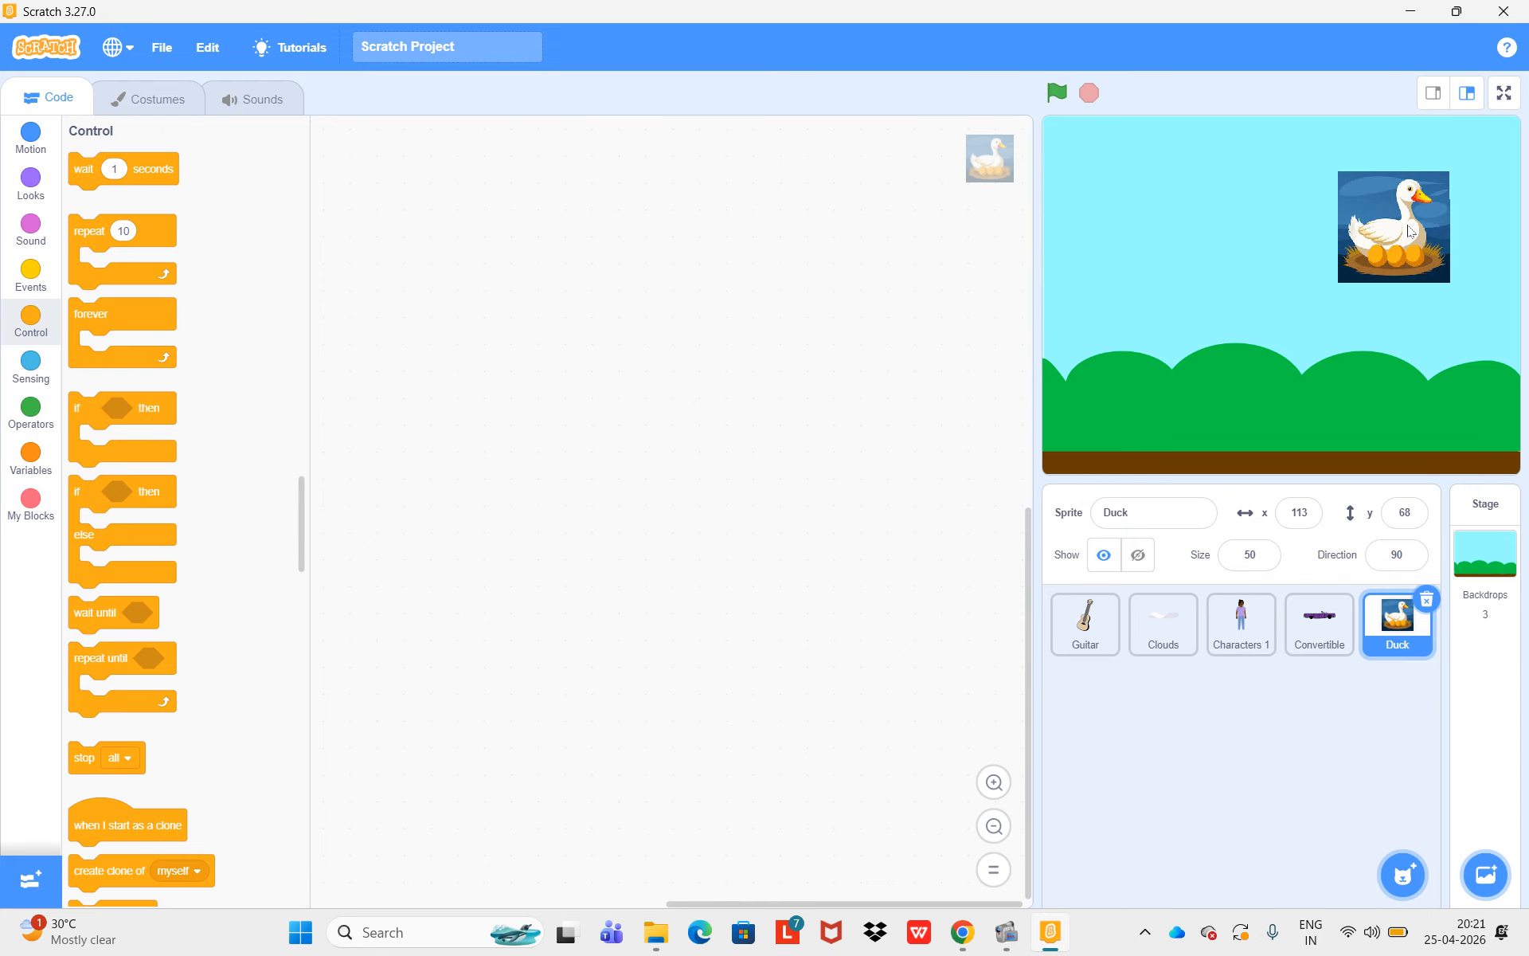
drag(1408, 231, 1129, 371)
- Add the Boardwalk backdrop from the backdrop library to the stage
mouse_move(1485, 876)
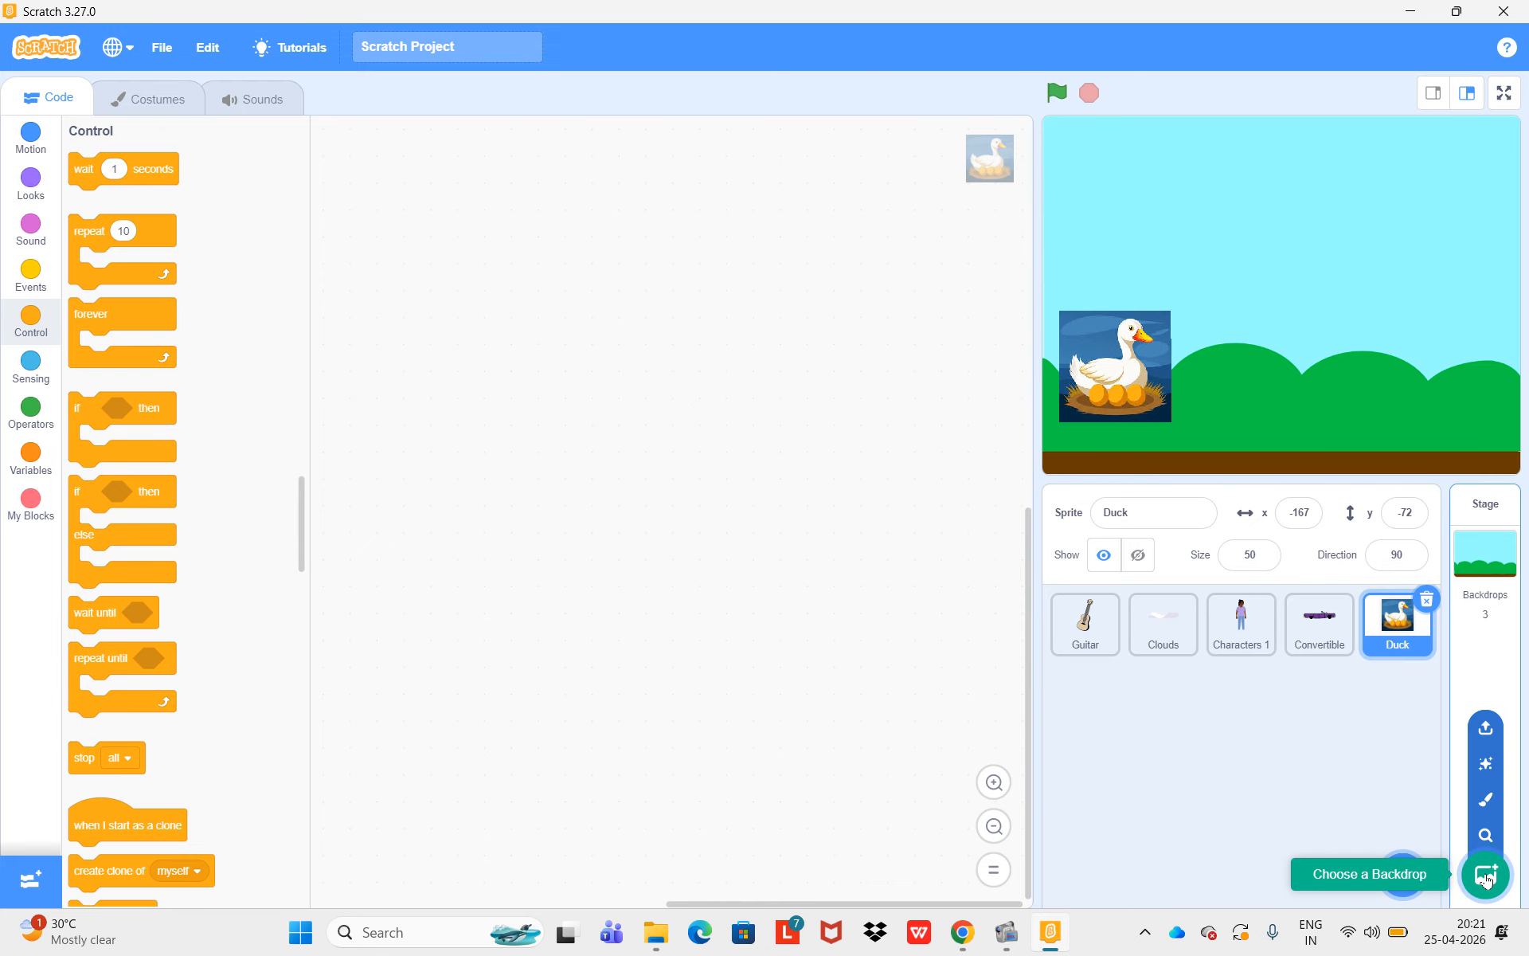
click(1486, 832)
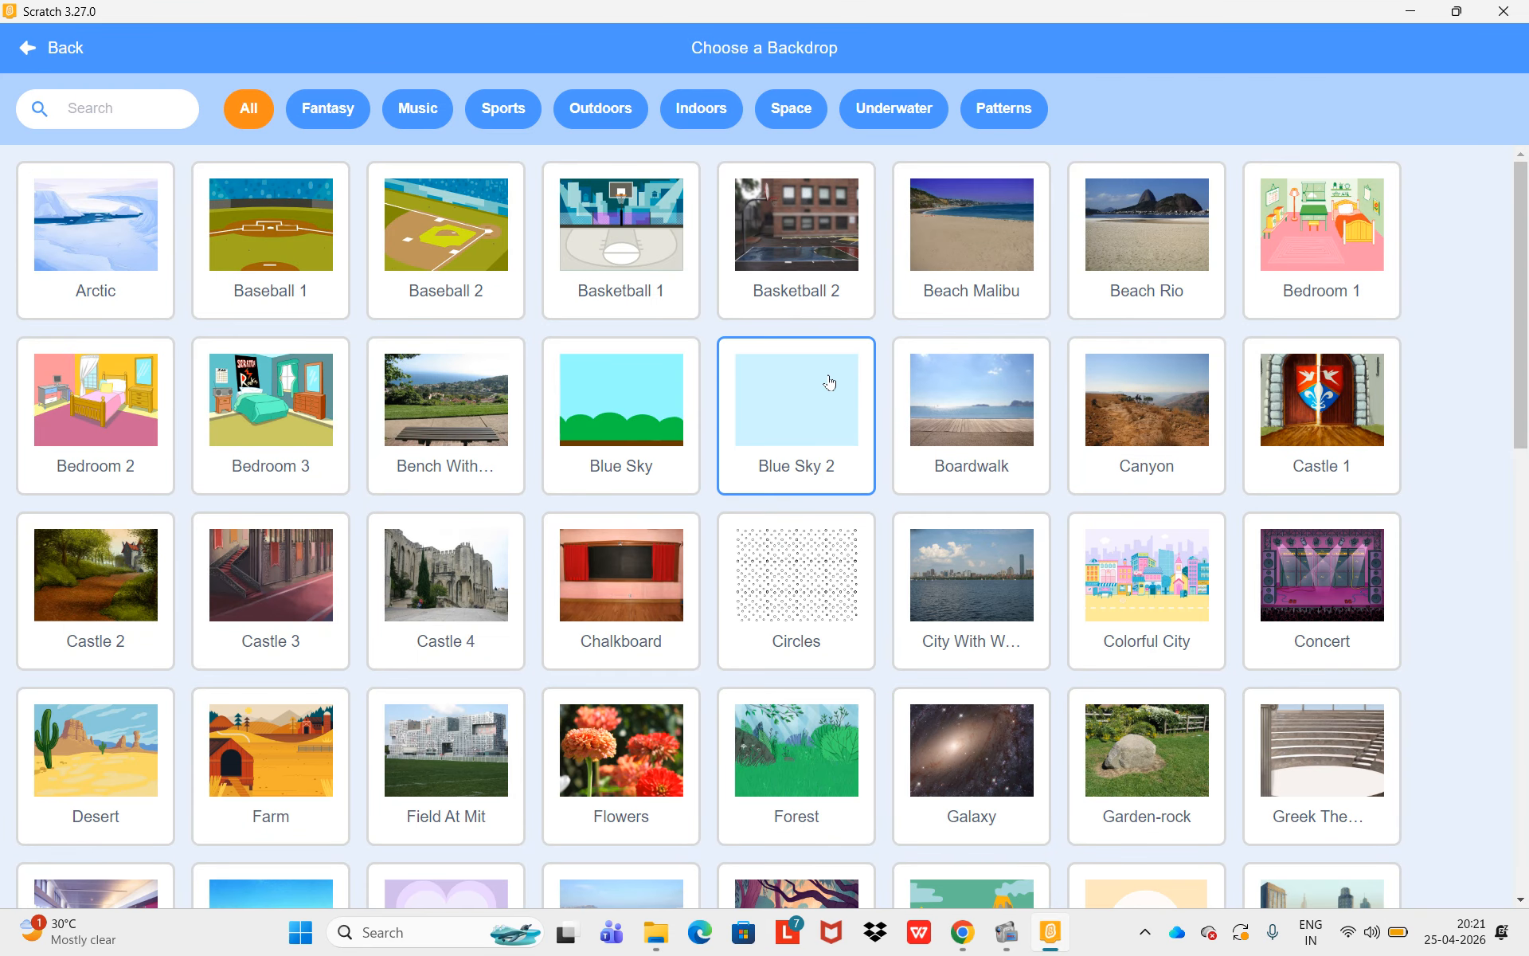
click(986, 391)
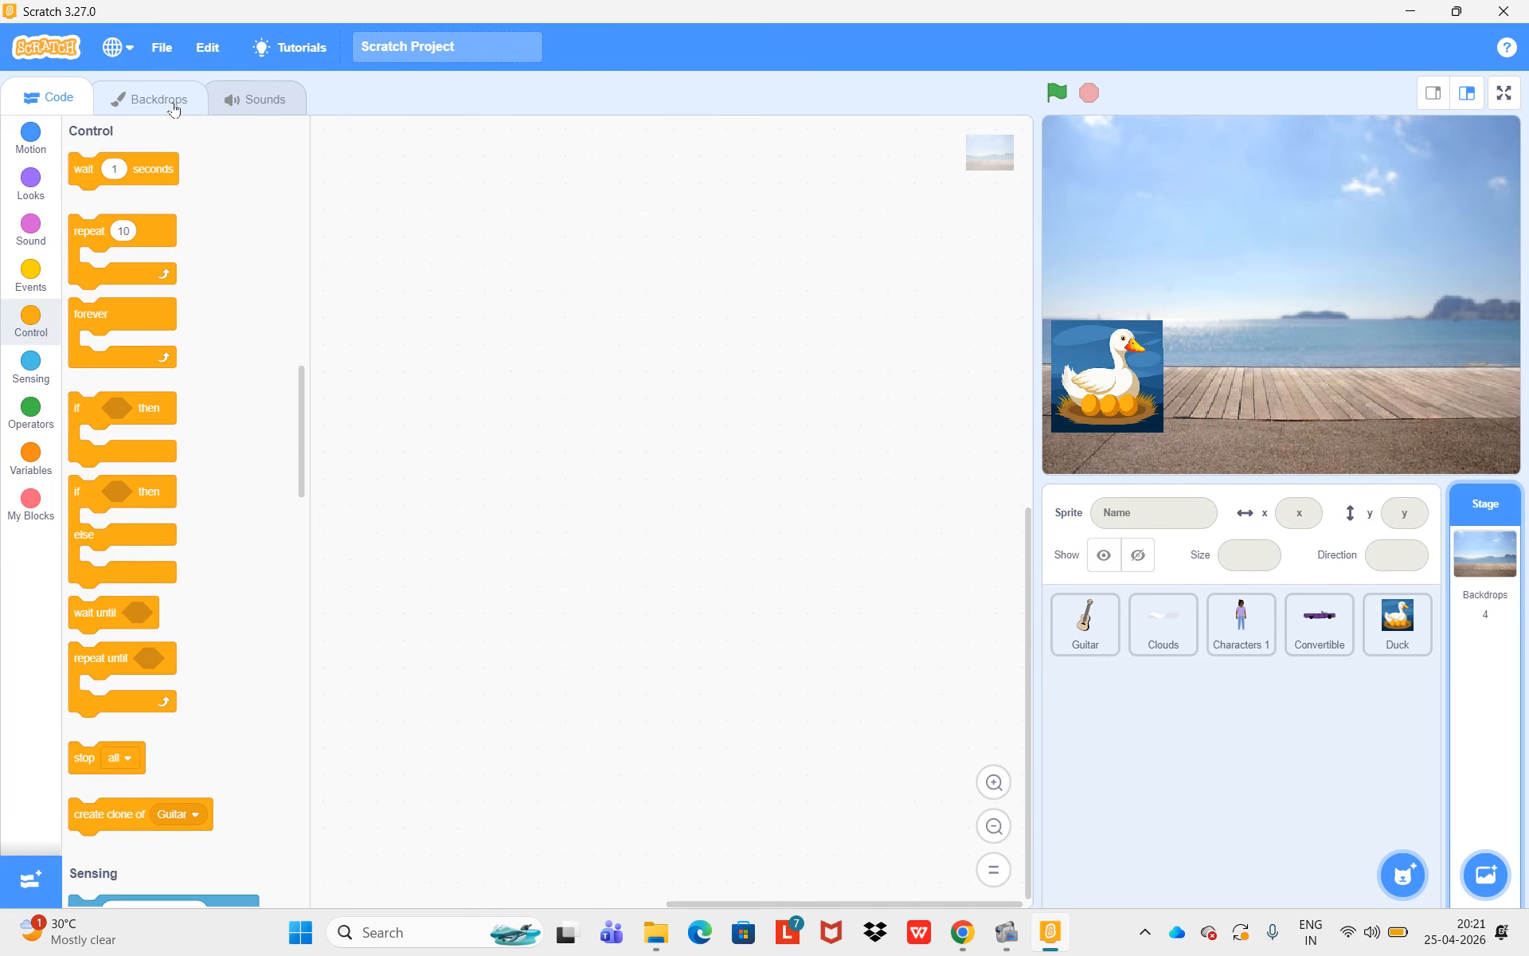
- Review the stage's backdrop list, and look over the code blocks available for the Duck sprite
click(170, 108)
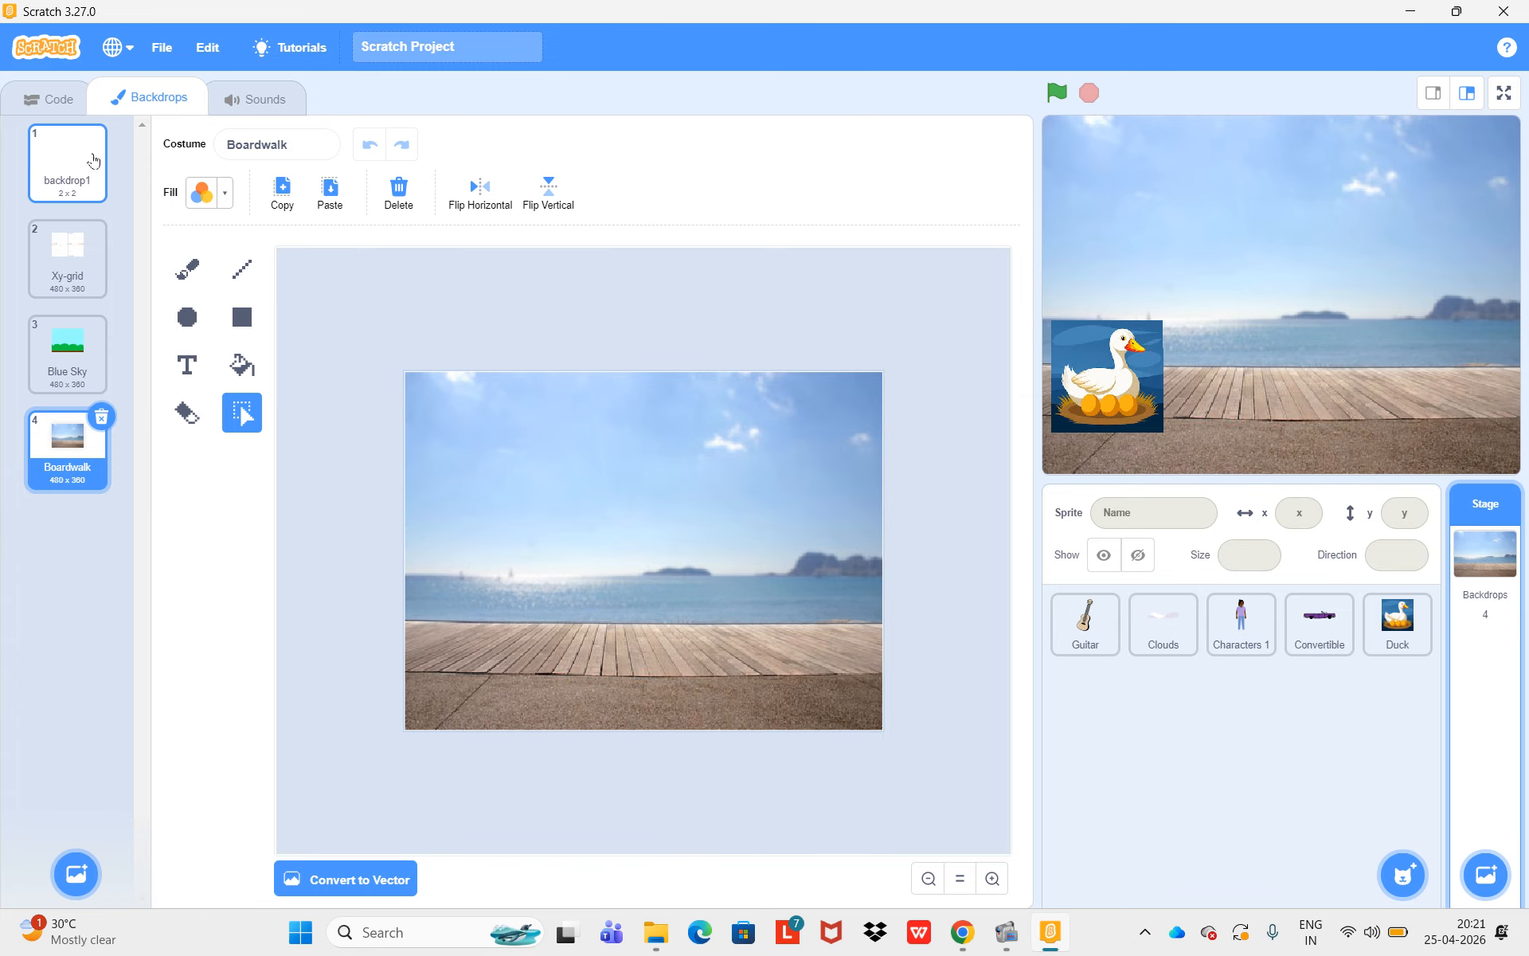
click(55, 102)
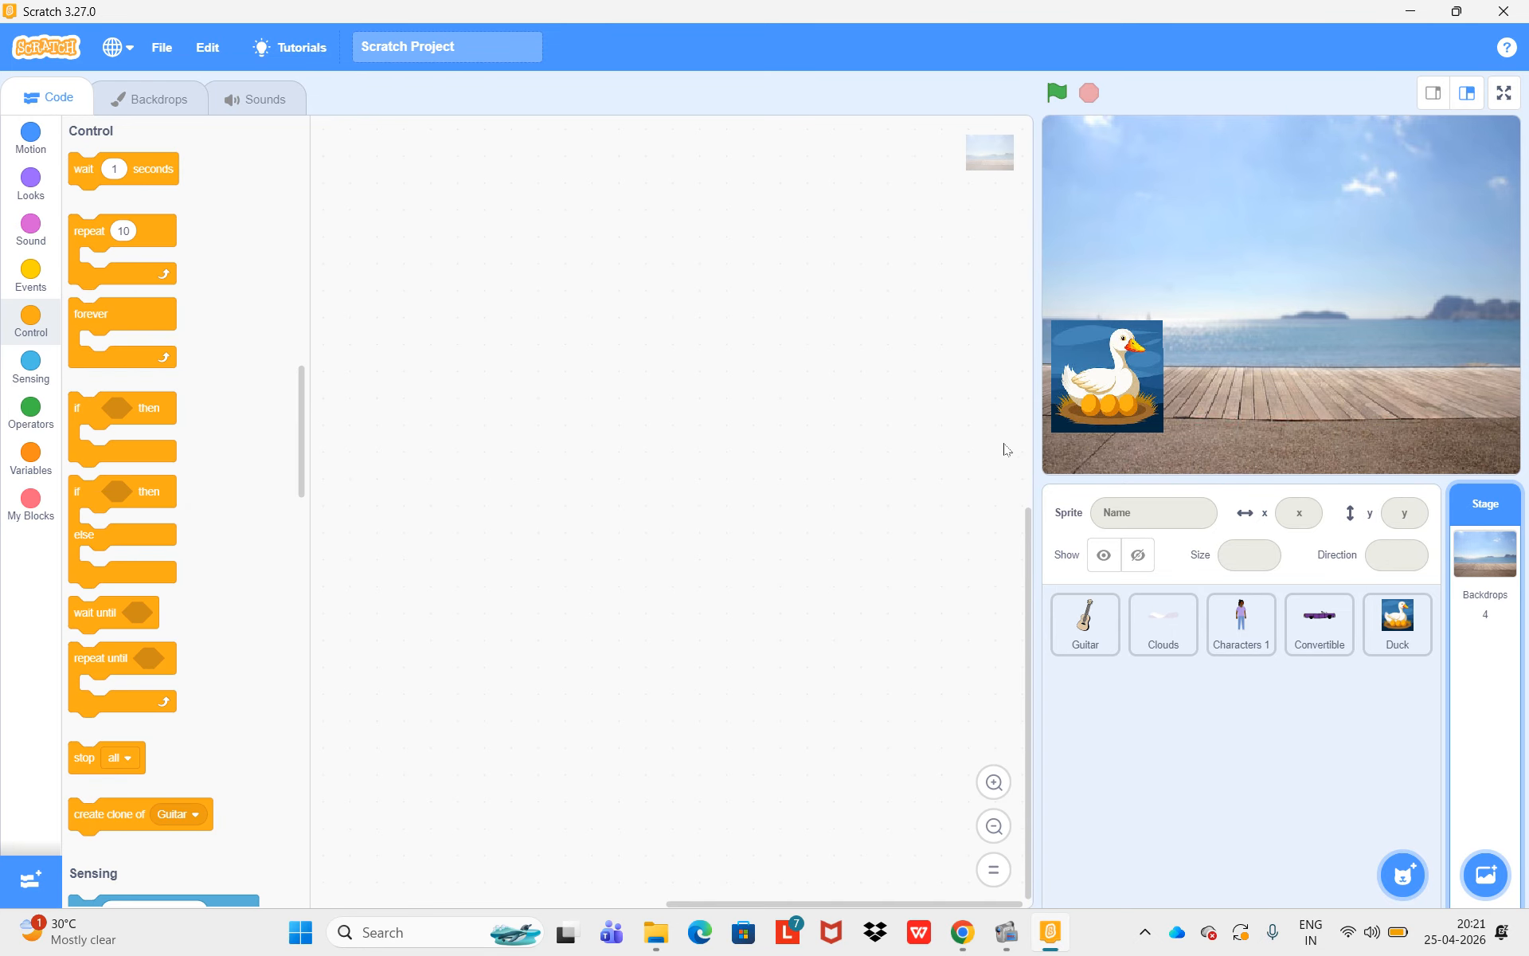
click(1396, 642)
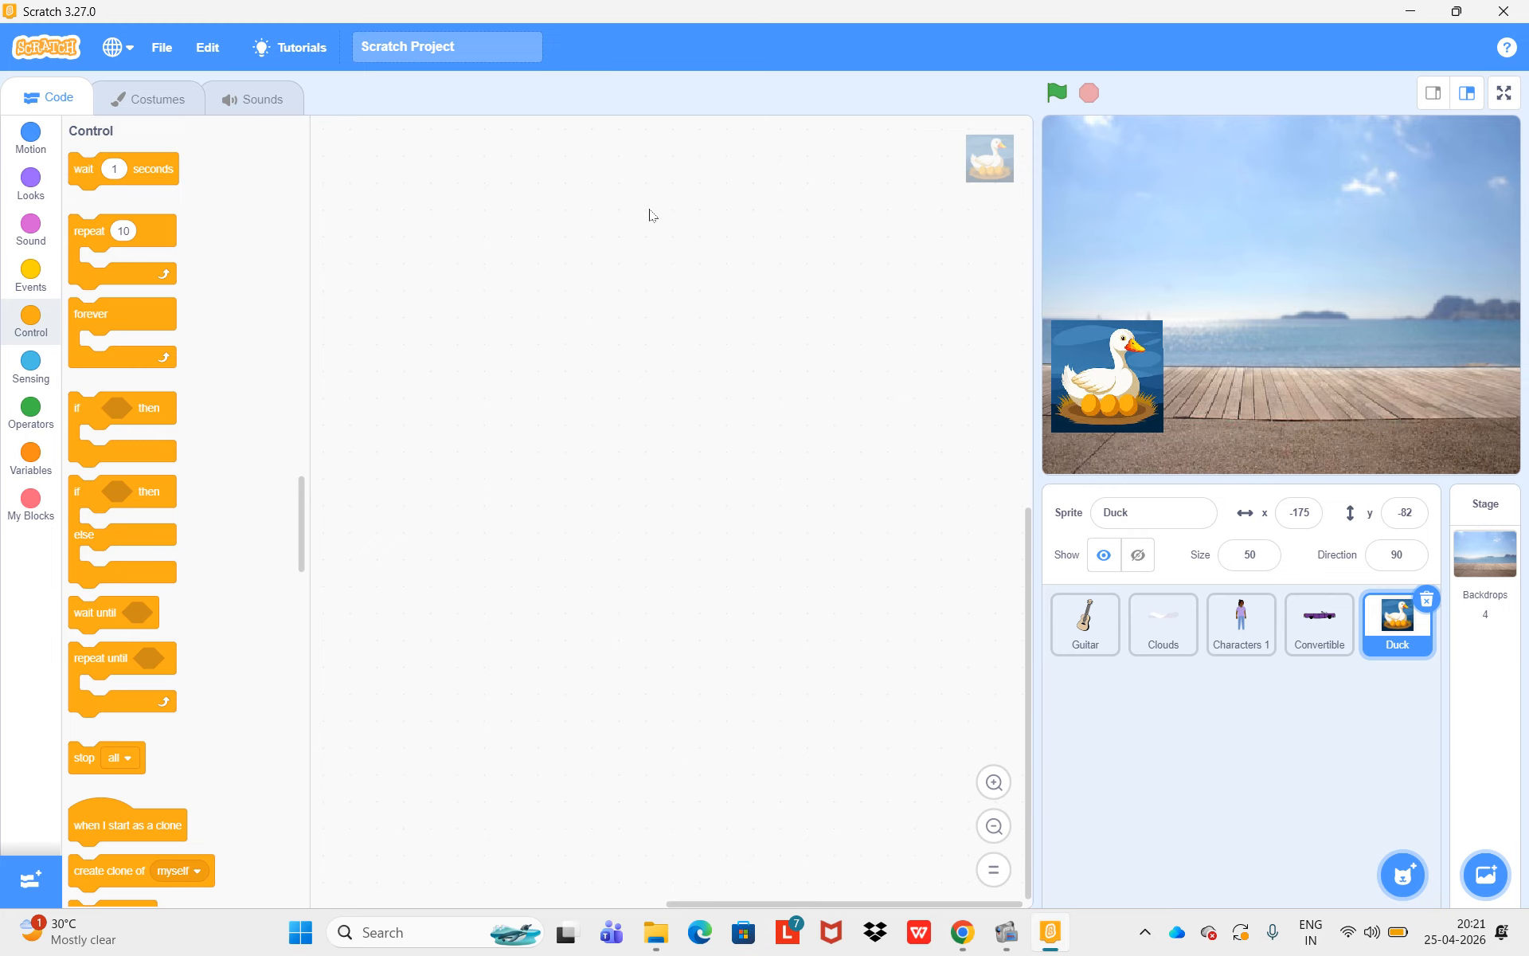
scroll(143, 328, up, 3)
scroll(143, 329, up, 10)
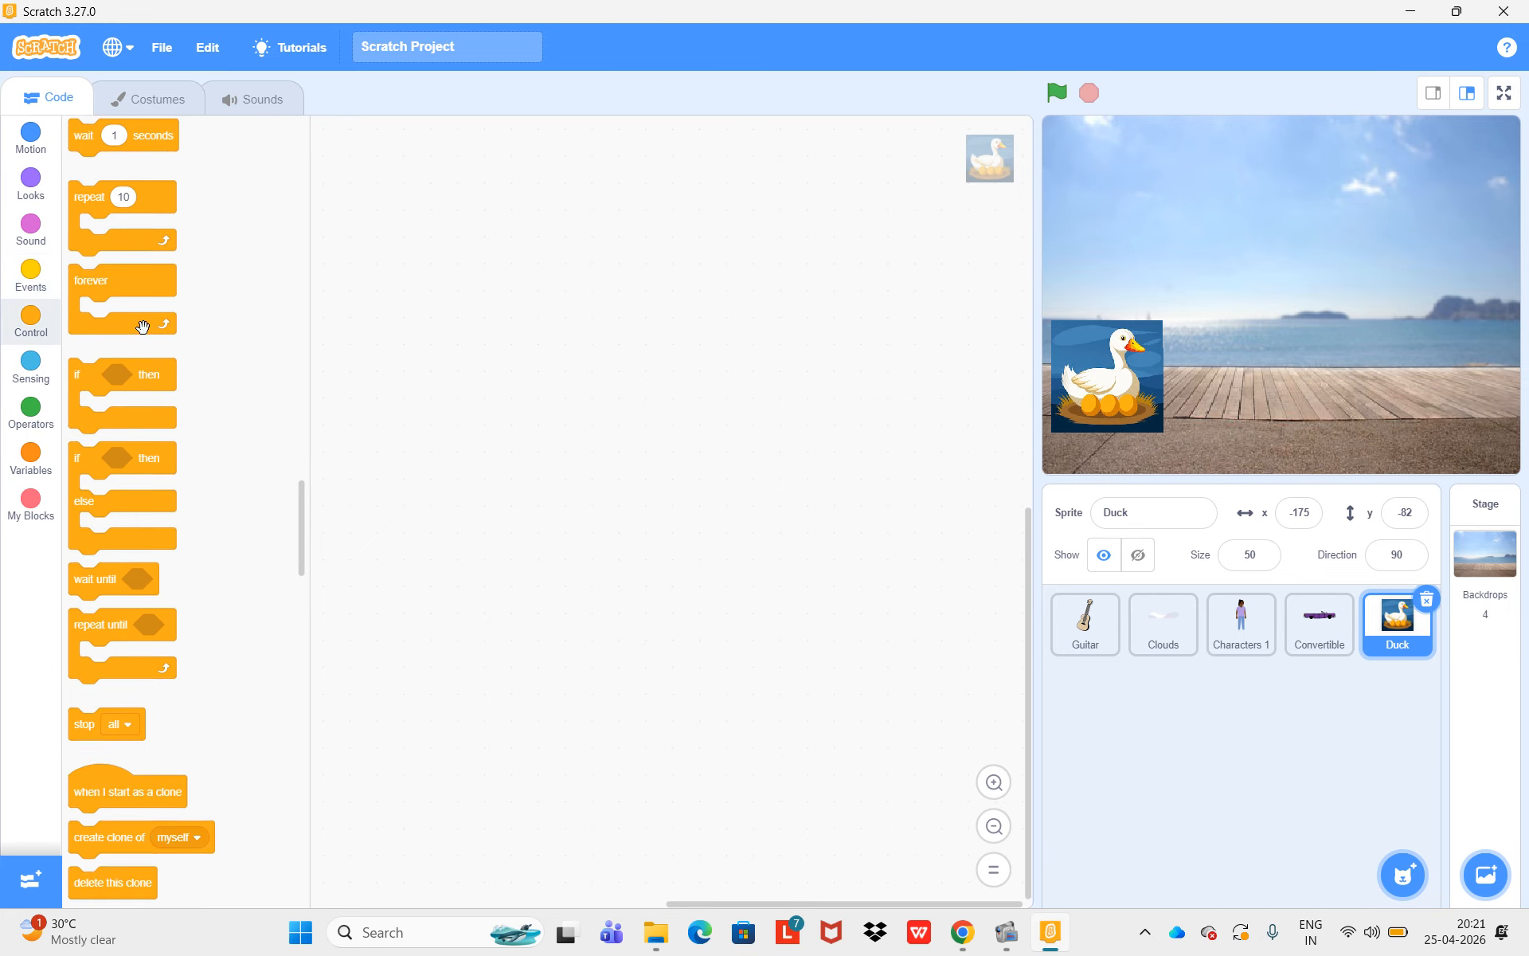
scroll(144, 332, up, 3)
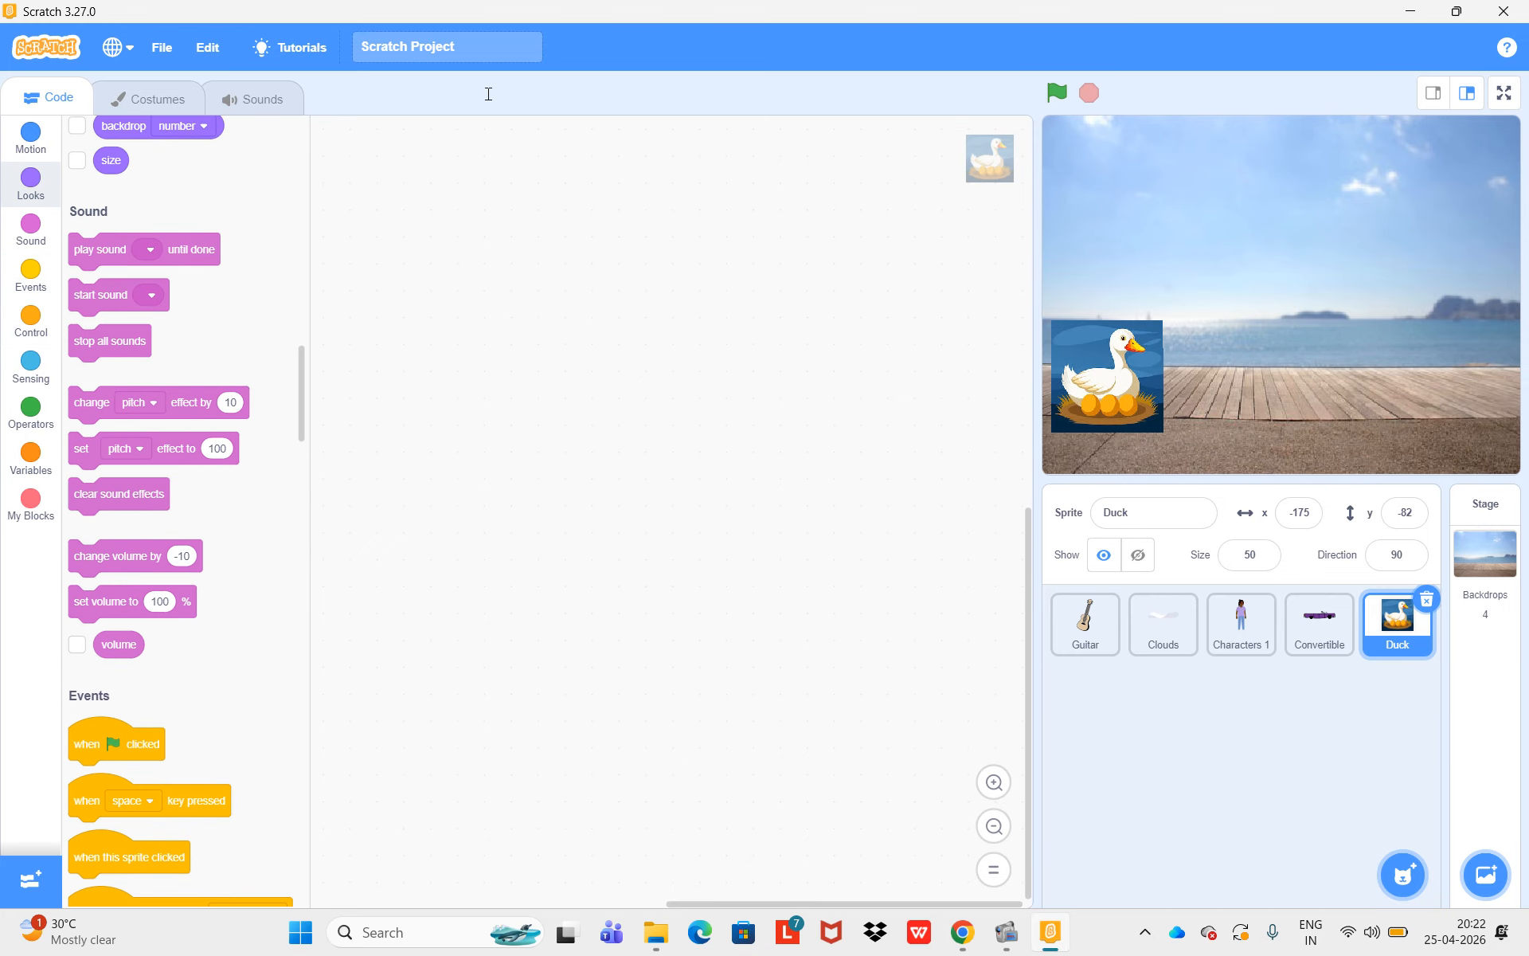
- Show the hidden Characters 1 sprite on the stage and move it to about x 173, y -64
click(1240, 621)
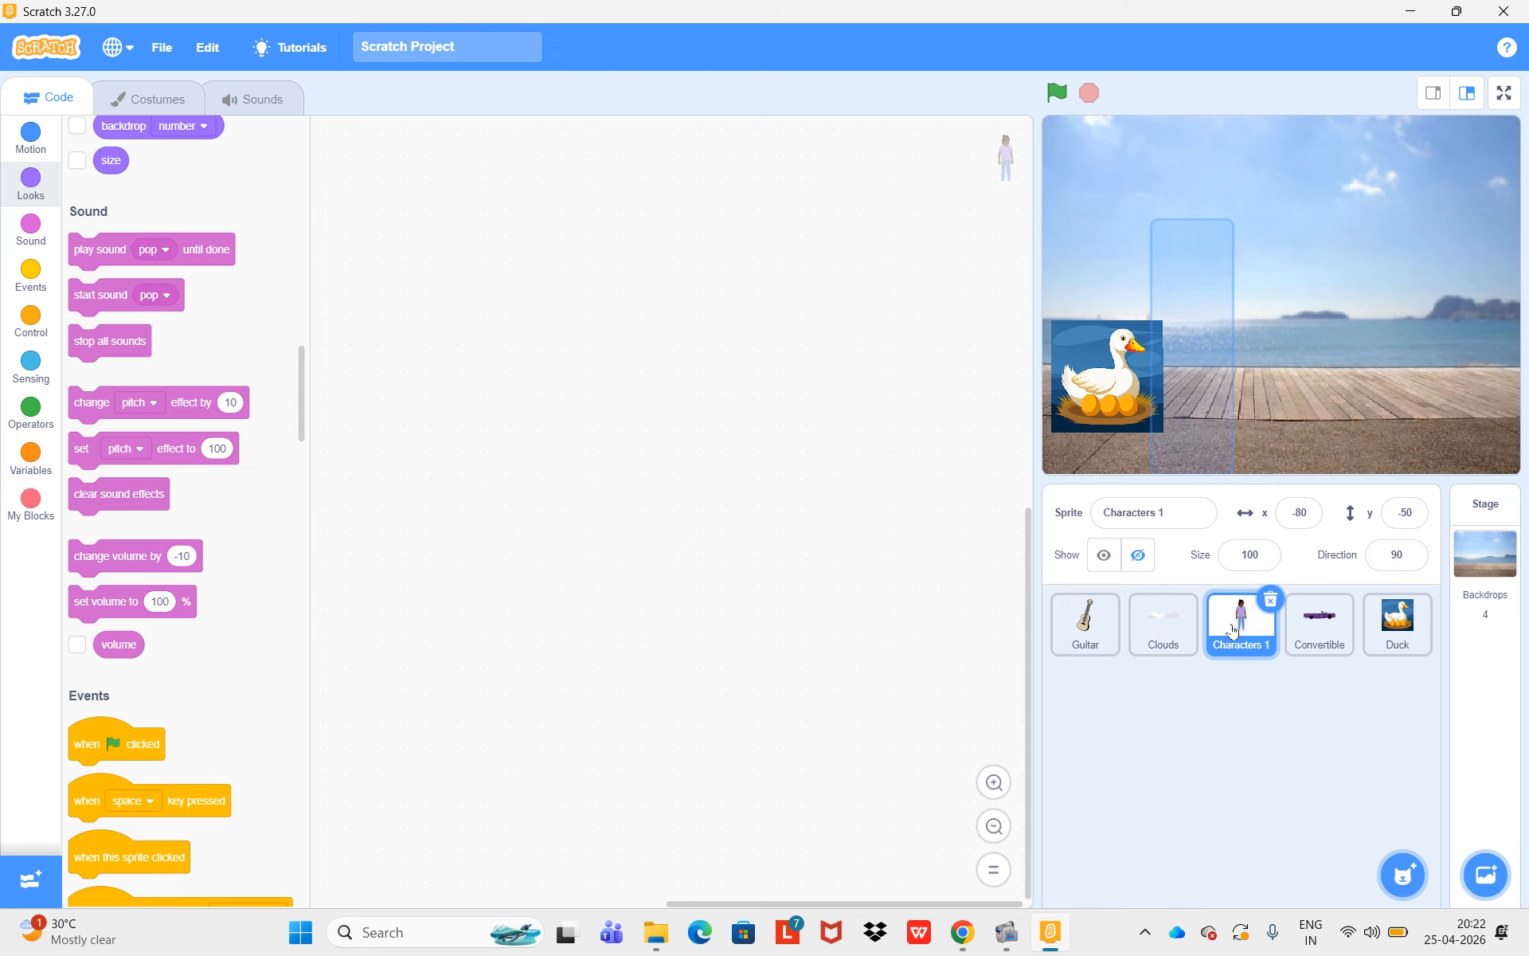
click(1106, 562)
drag(1185, 335, 1436, 347)
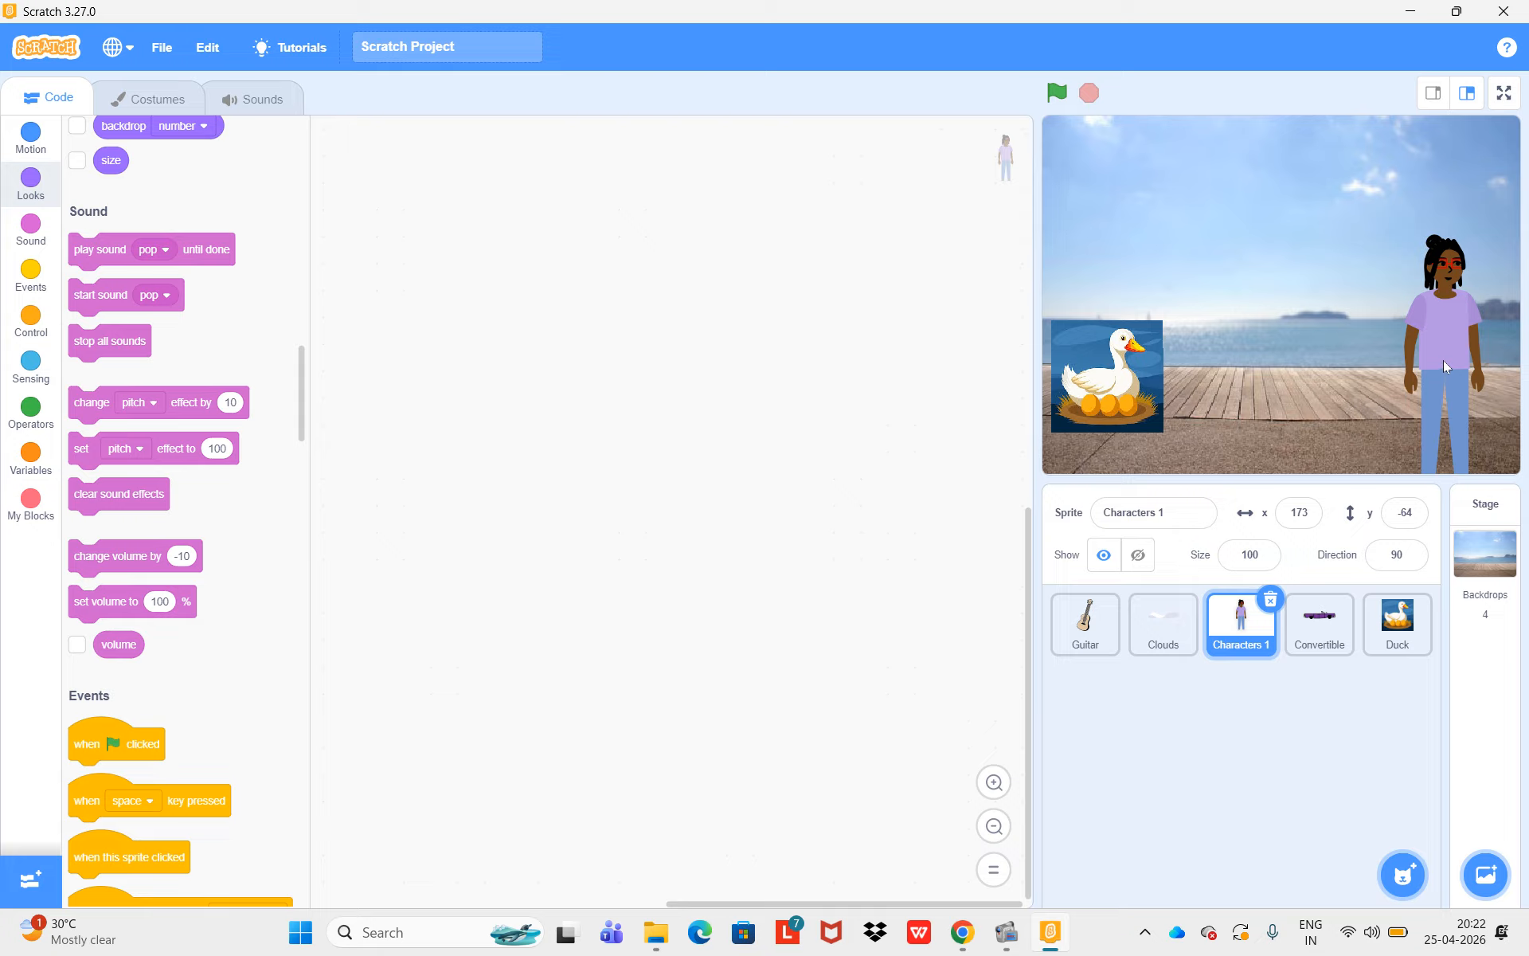
- Look through all the costumes of the Characters 1 sprite, from character1-a to character1-m
click(166, 97)
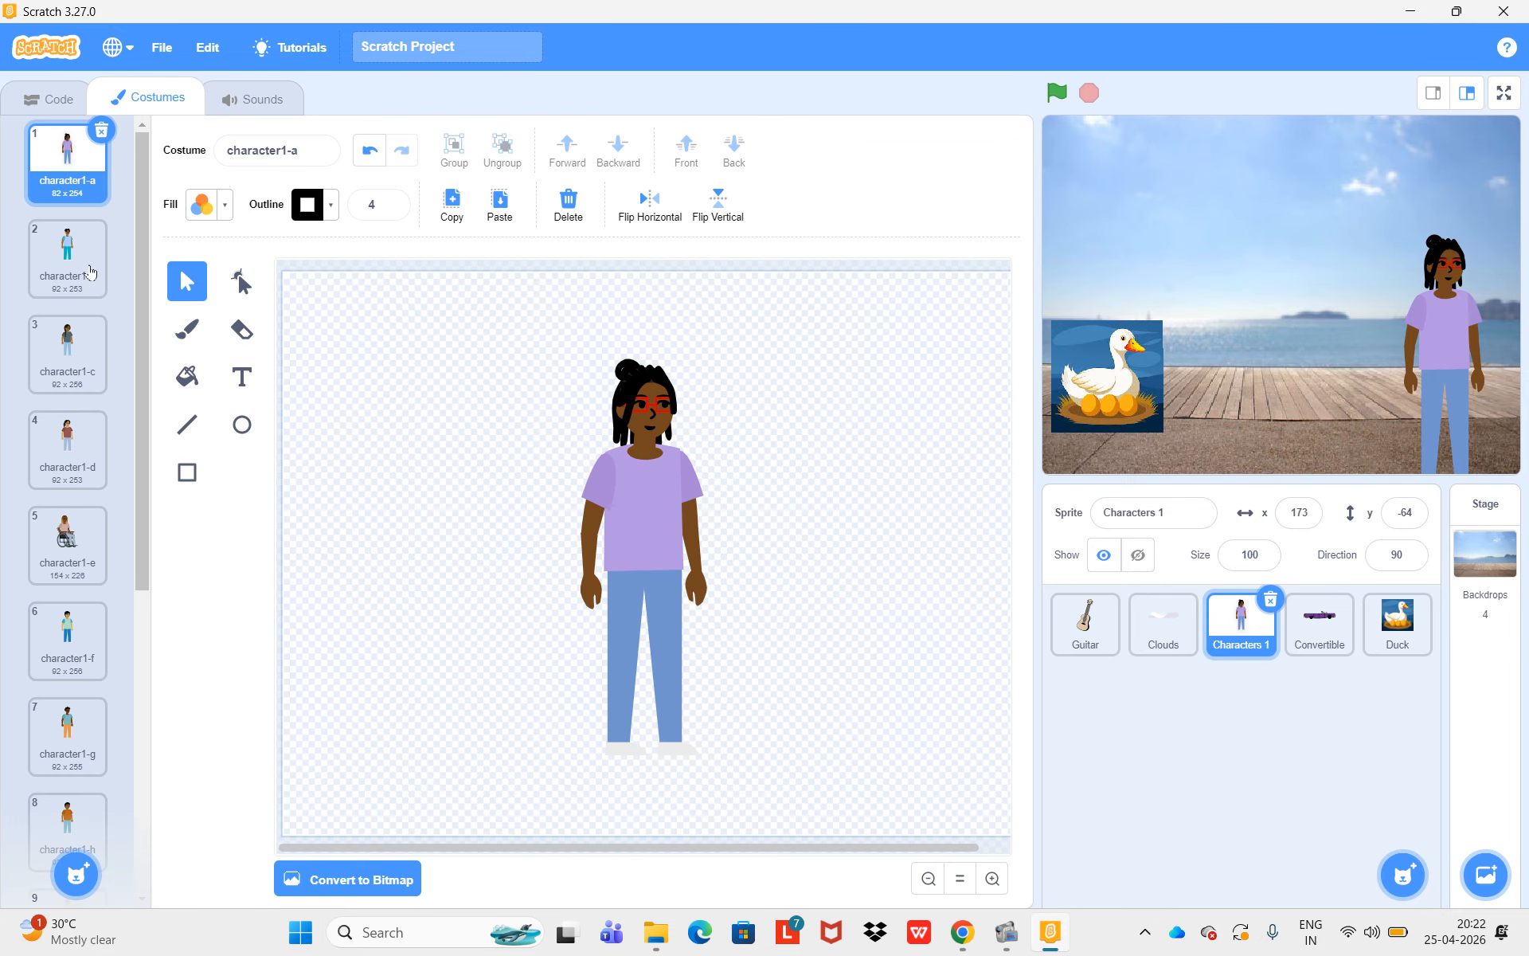
scroll(90, 544, down, 3)
scroll(90, 544, down, 4)
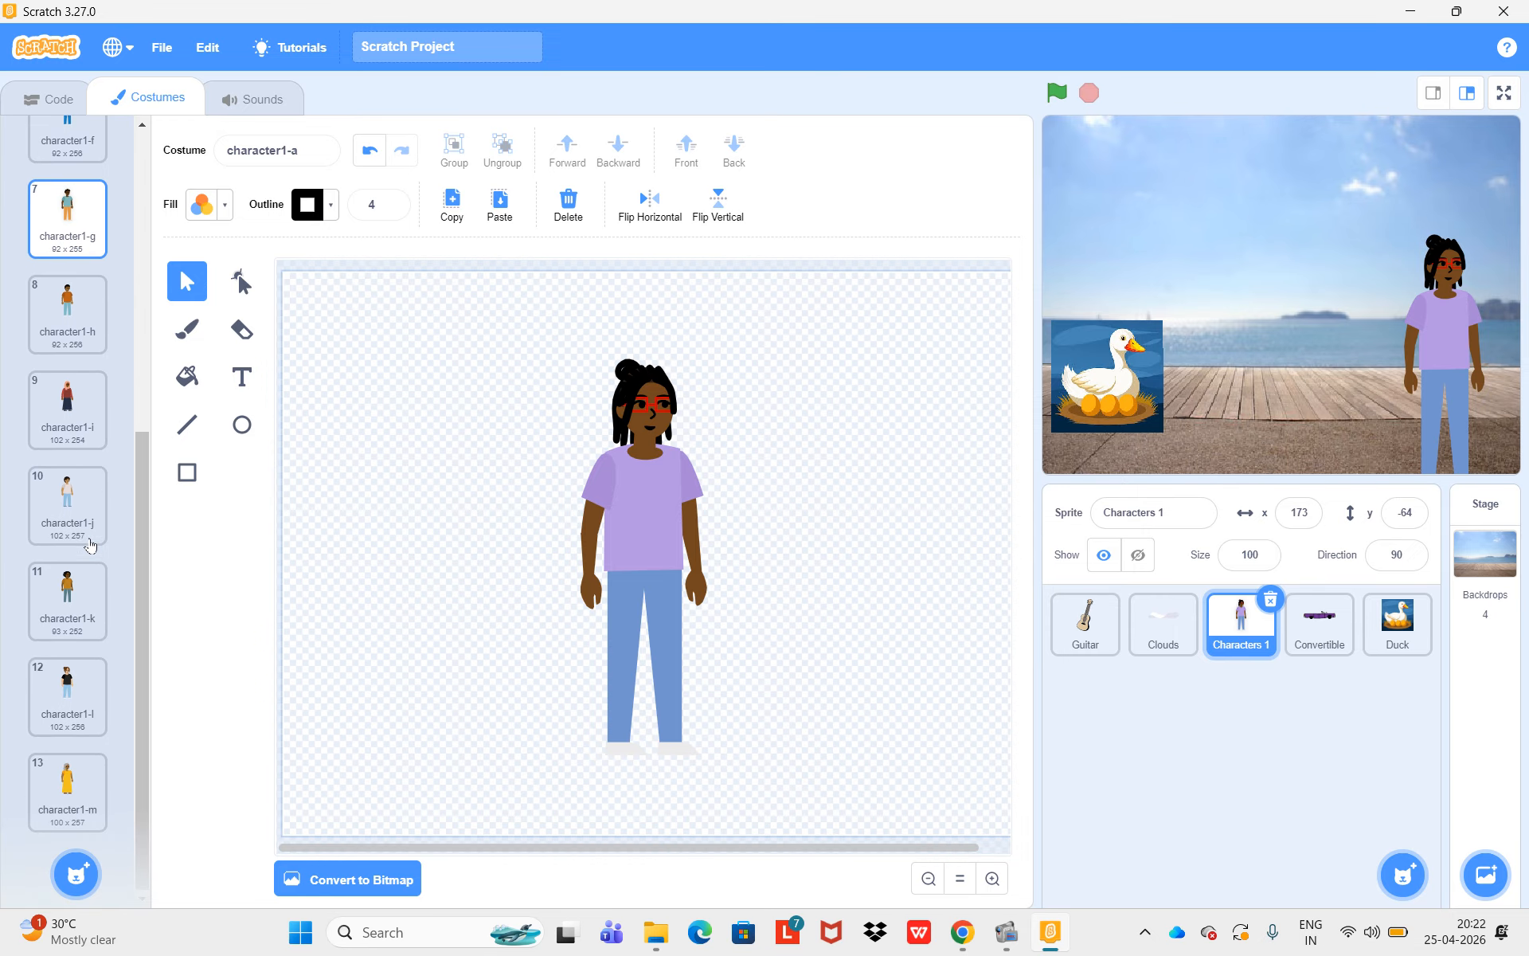
scroll(90, 544, up, 7)
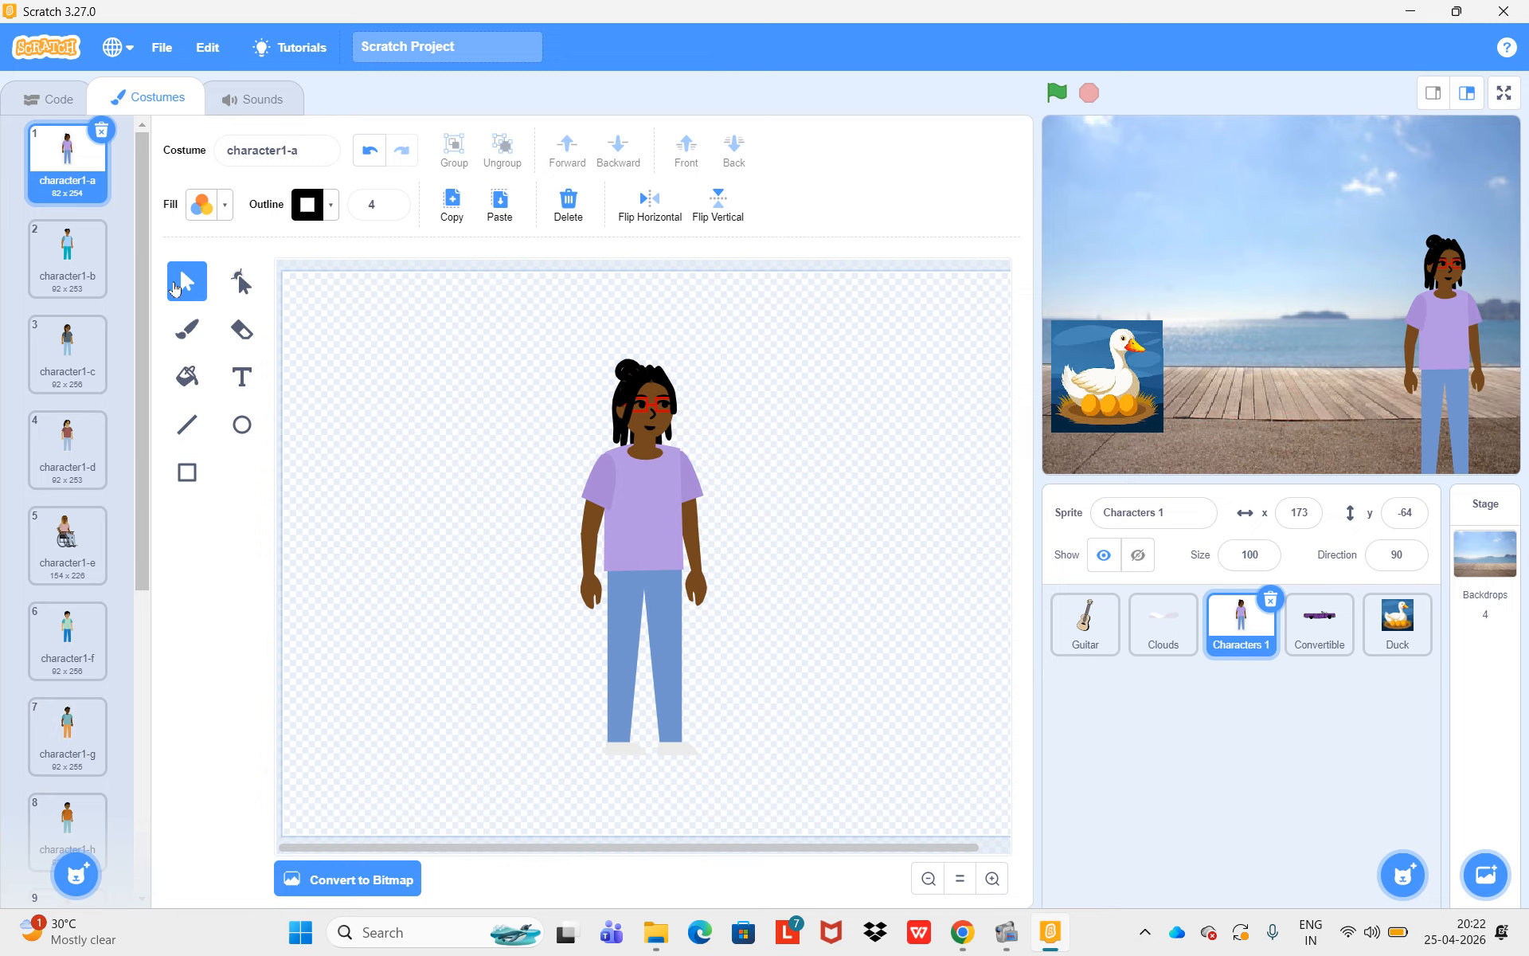
- Recolour the shirt body of the character1-a costume red, with fill color 0 and saturation 73
click(637, 510)
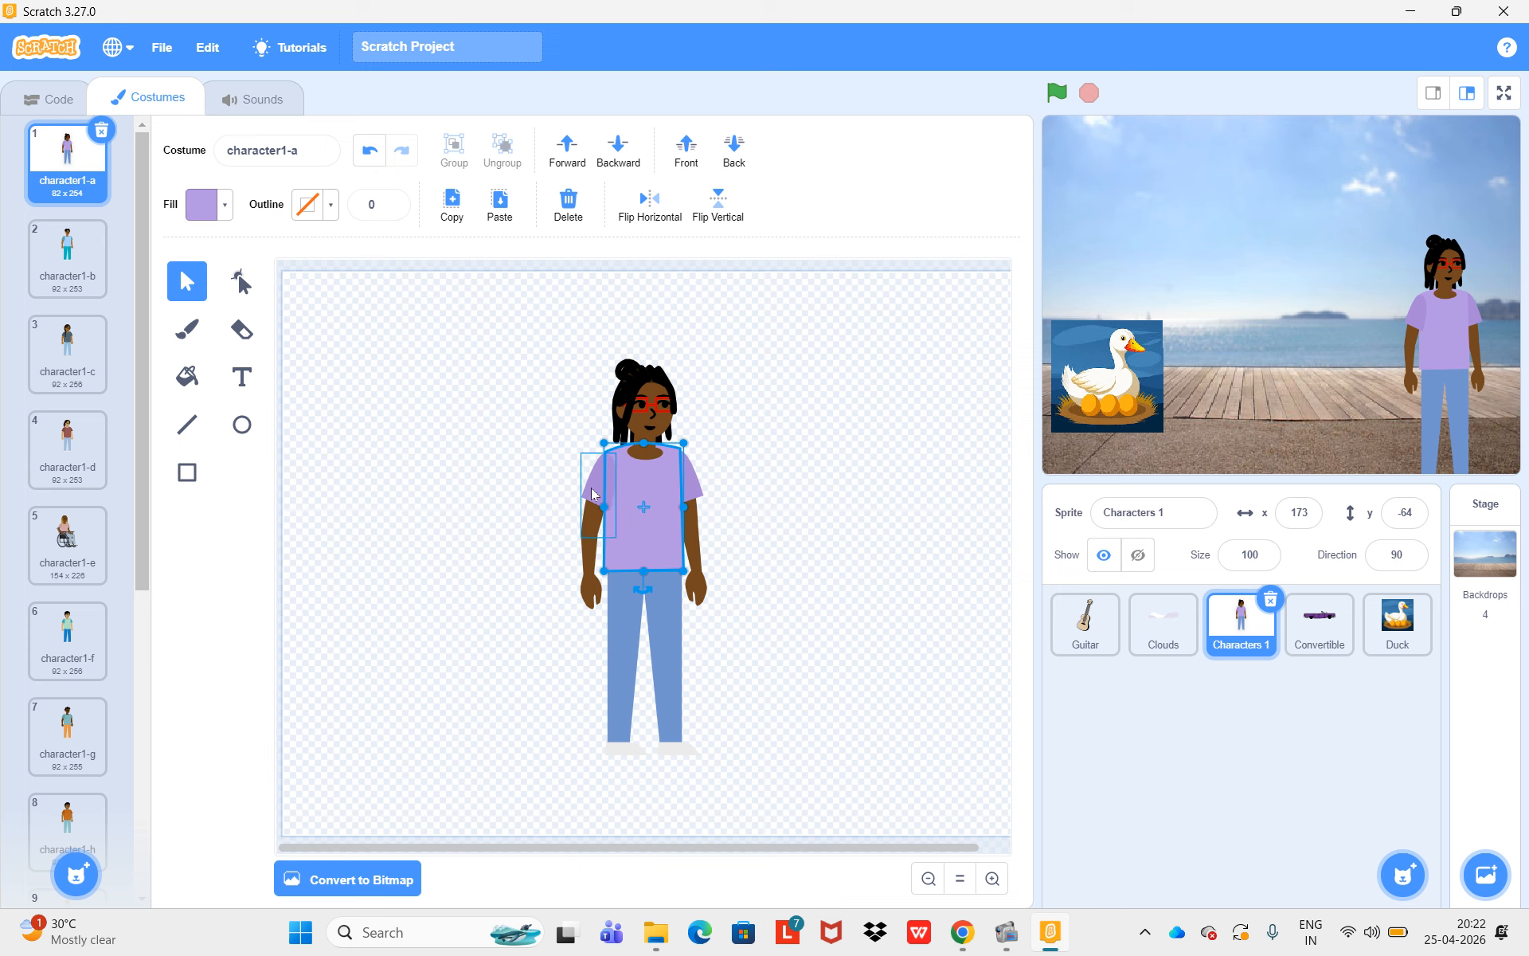
click(214, 209)
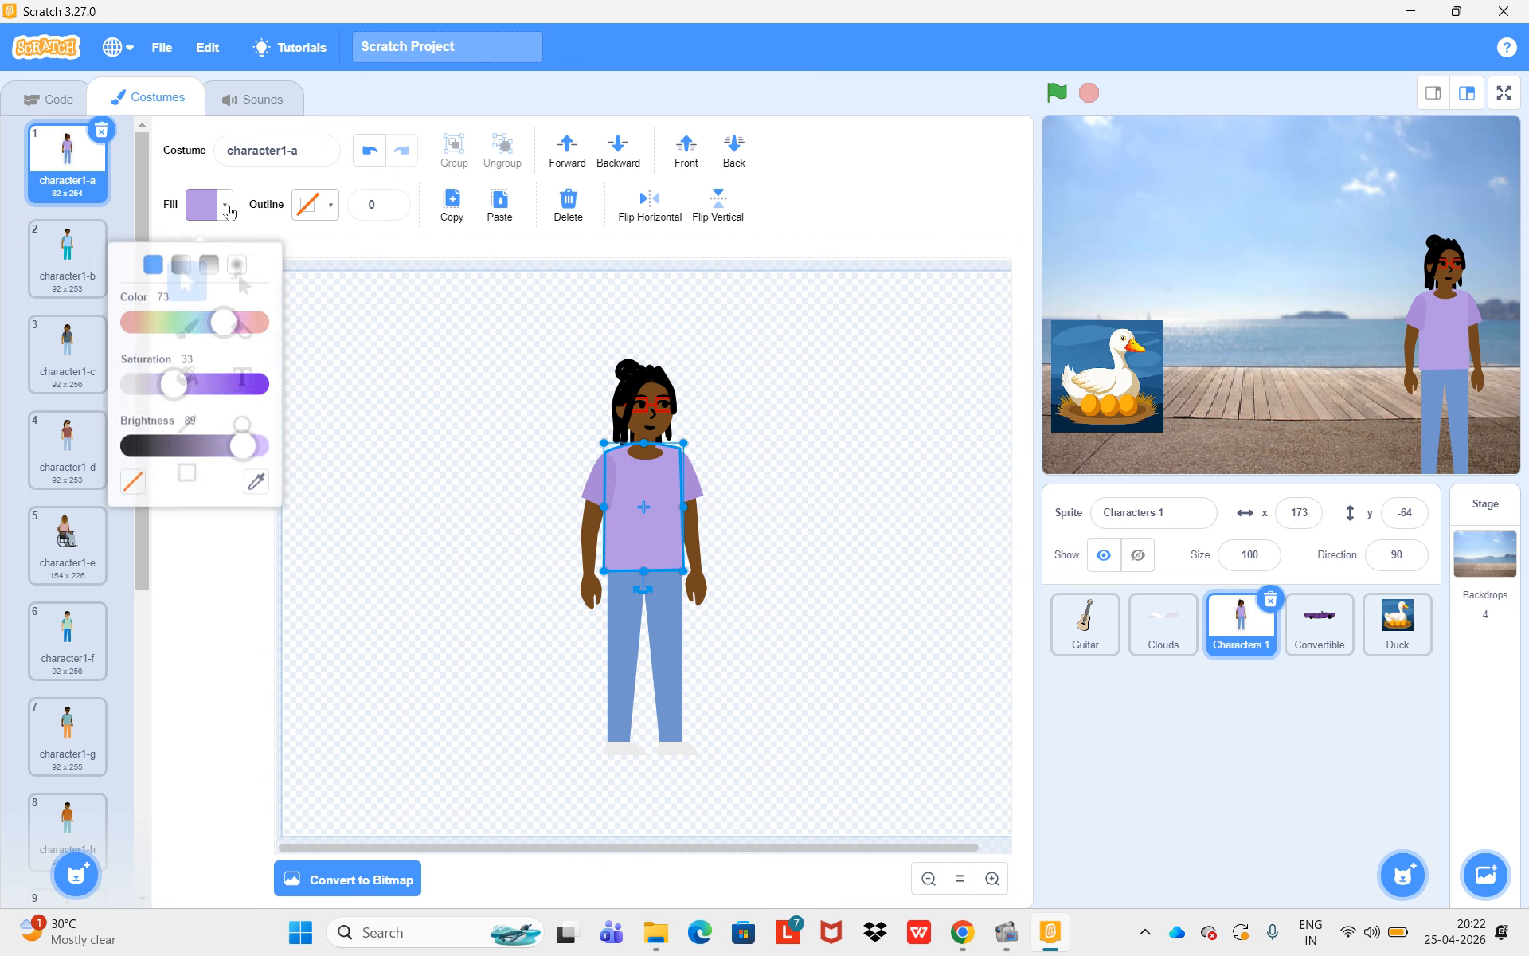
click(137, 313)
click(229, 382)
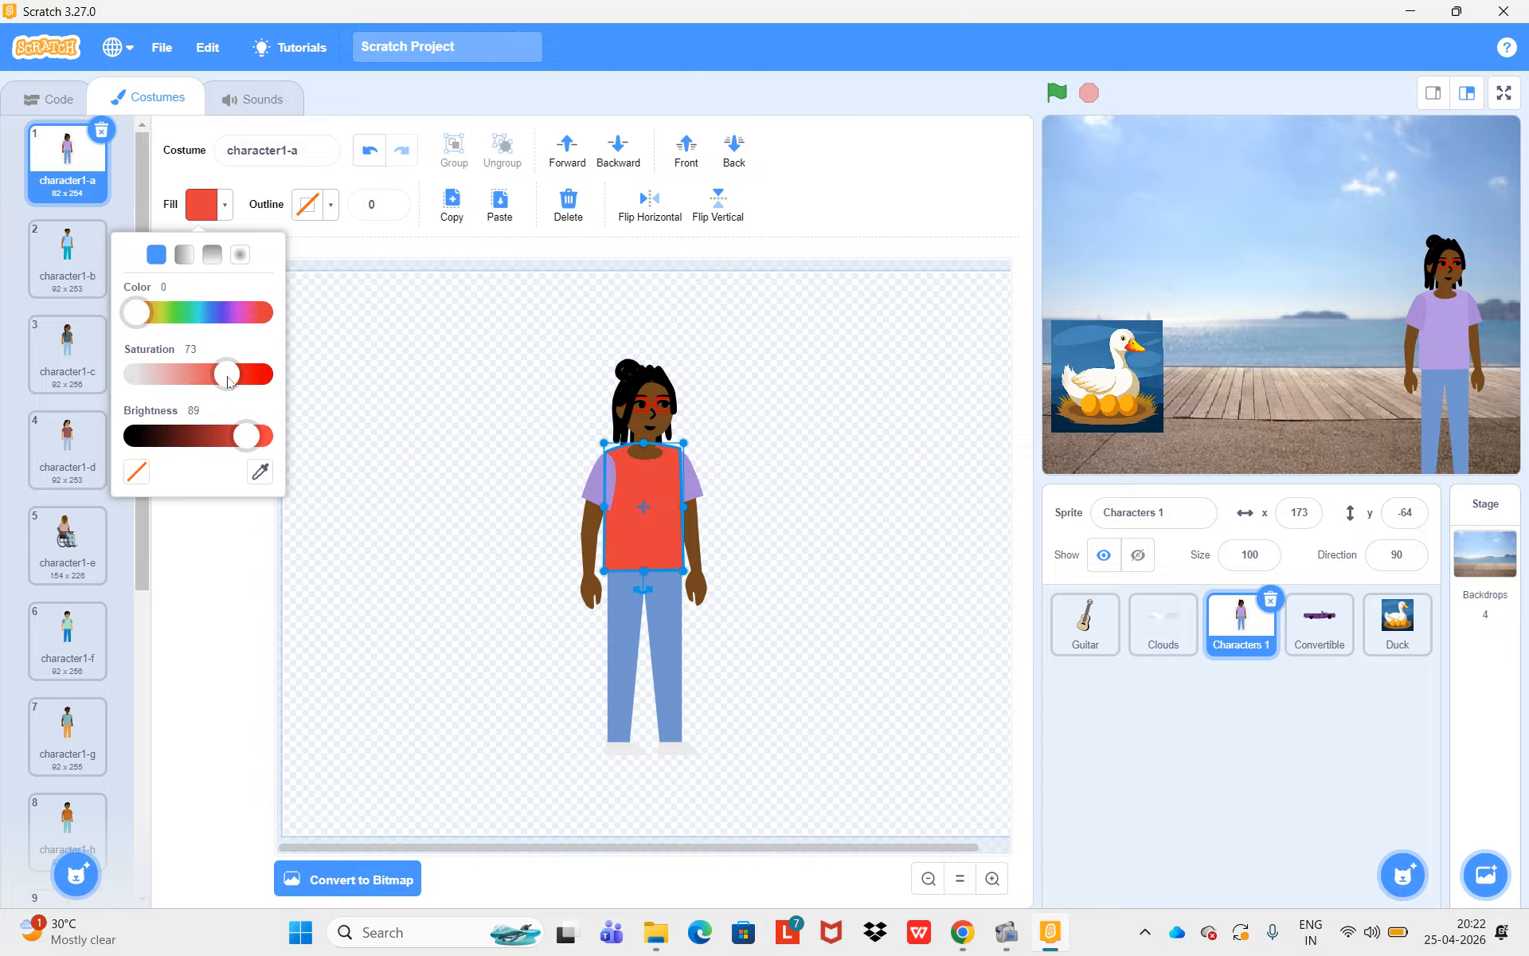
- Fill both shirt sleeves of the character1-a costume with the blue sampled from its trousers
click(603, 489)
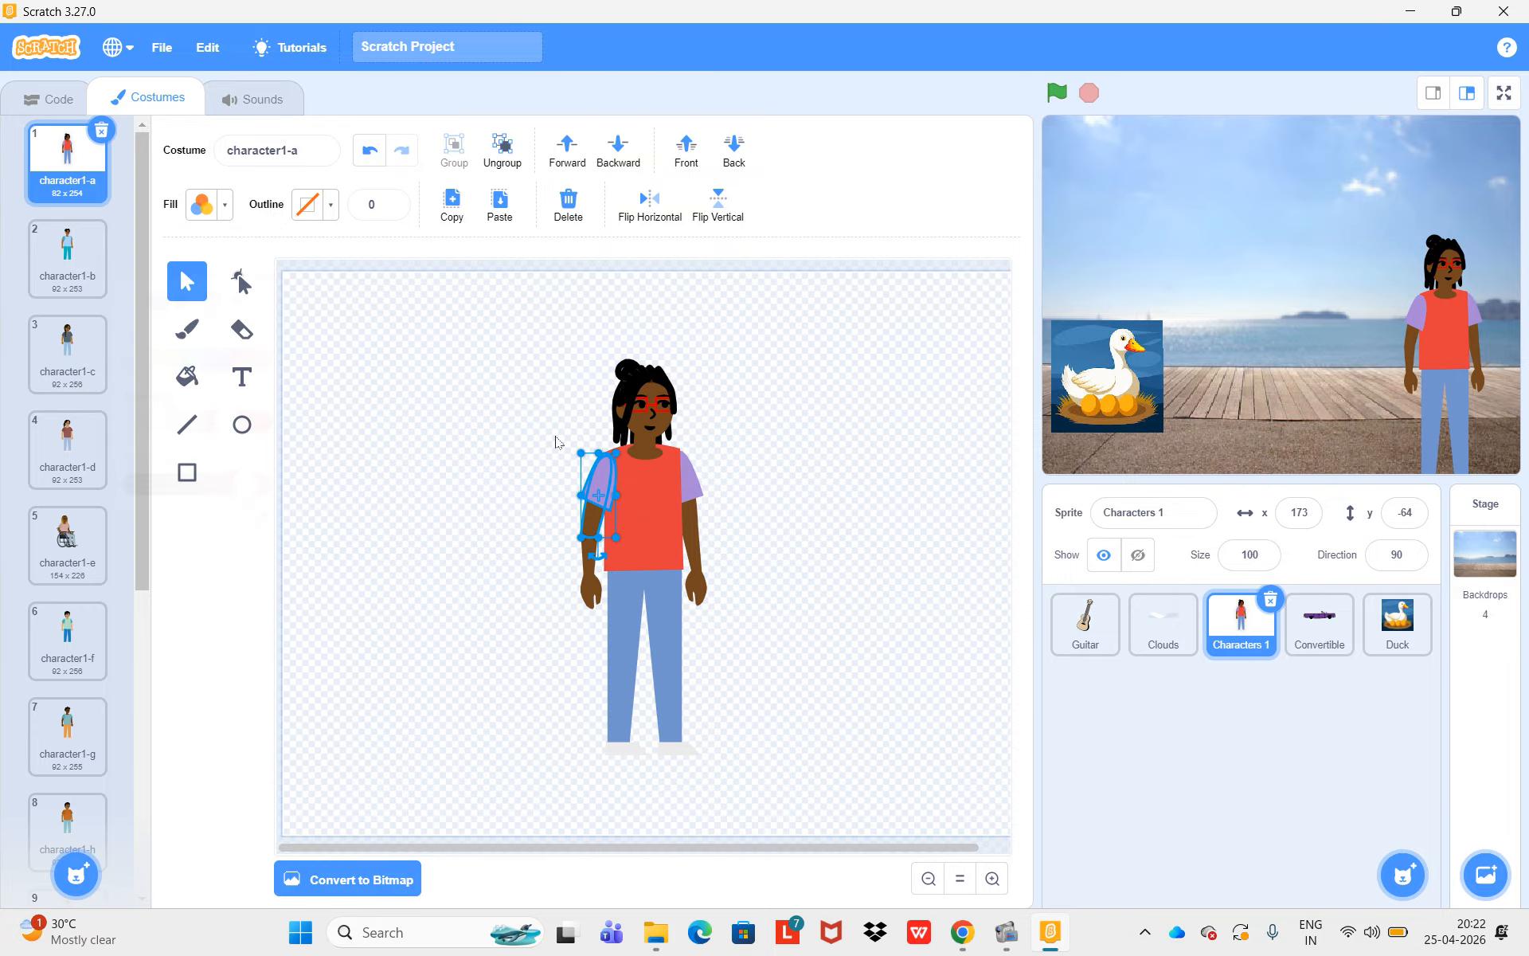
shift+click(698, 494)
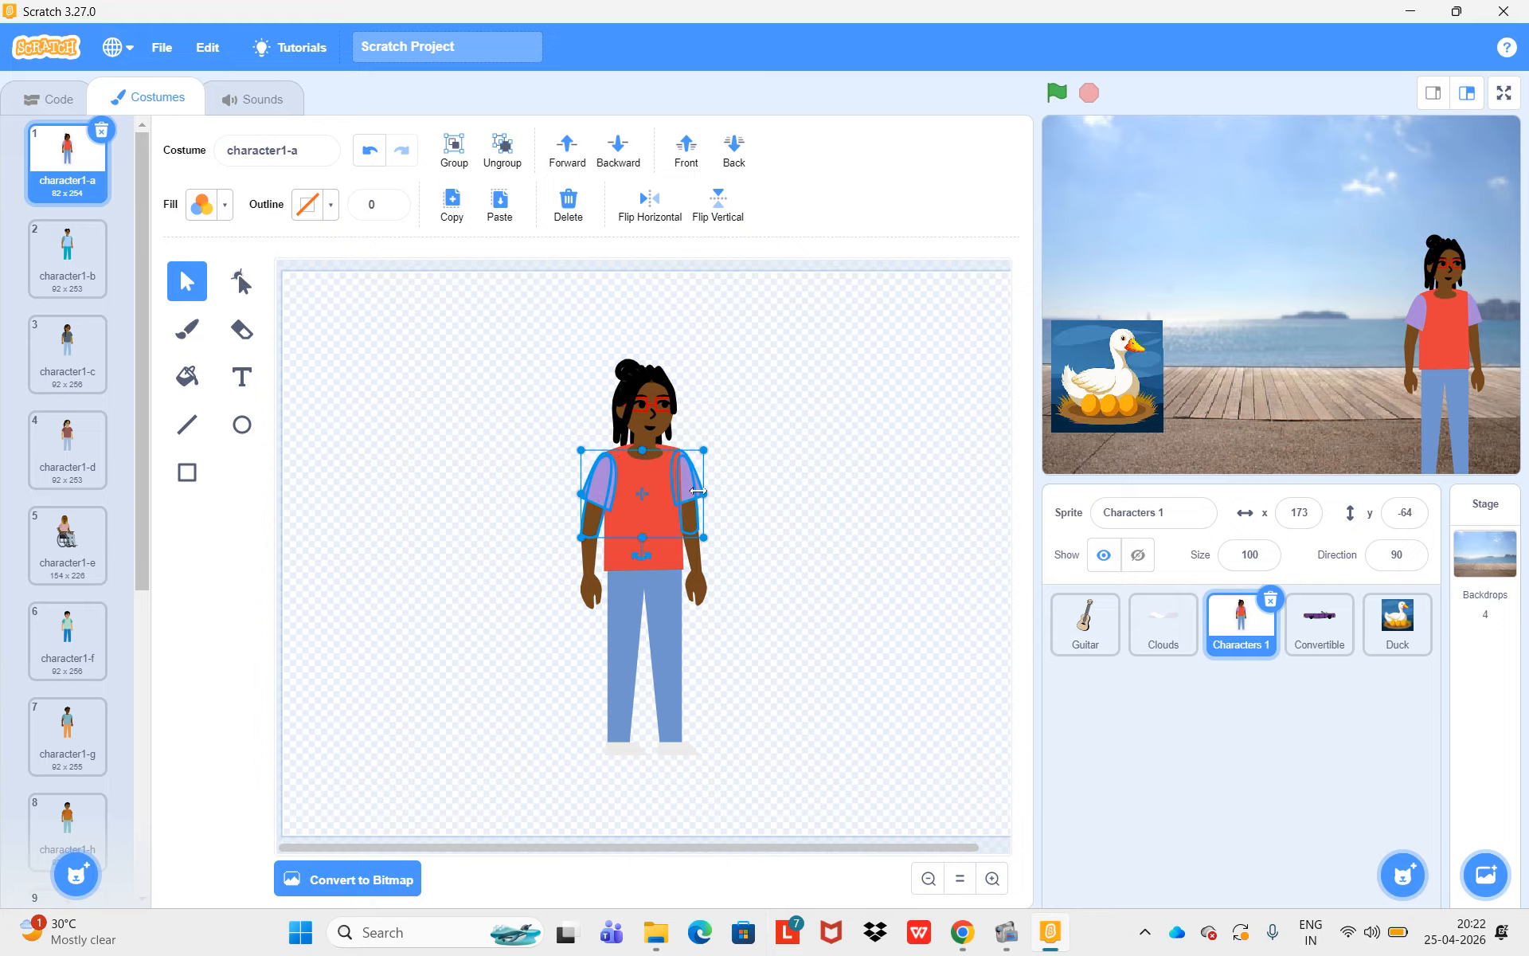
click(220, 206)
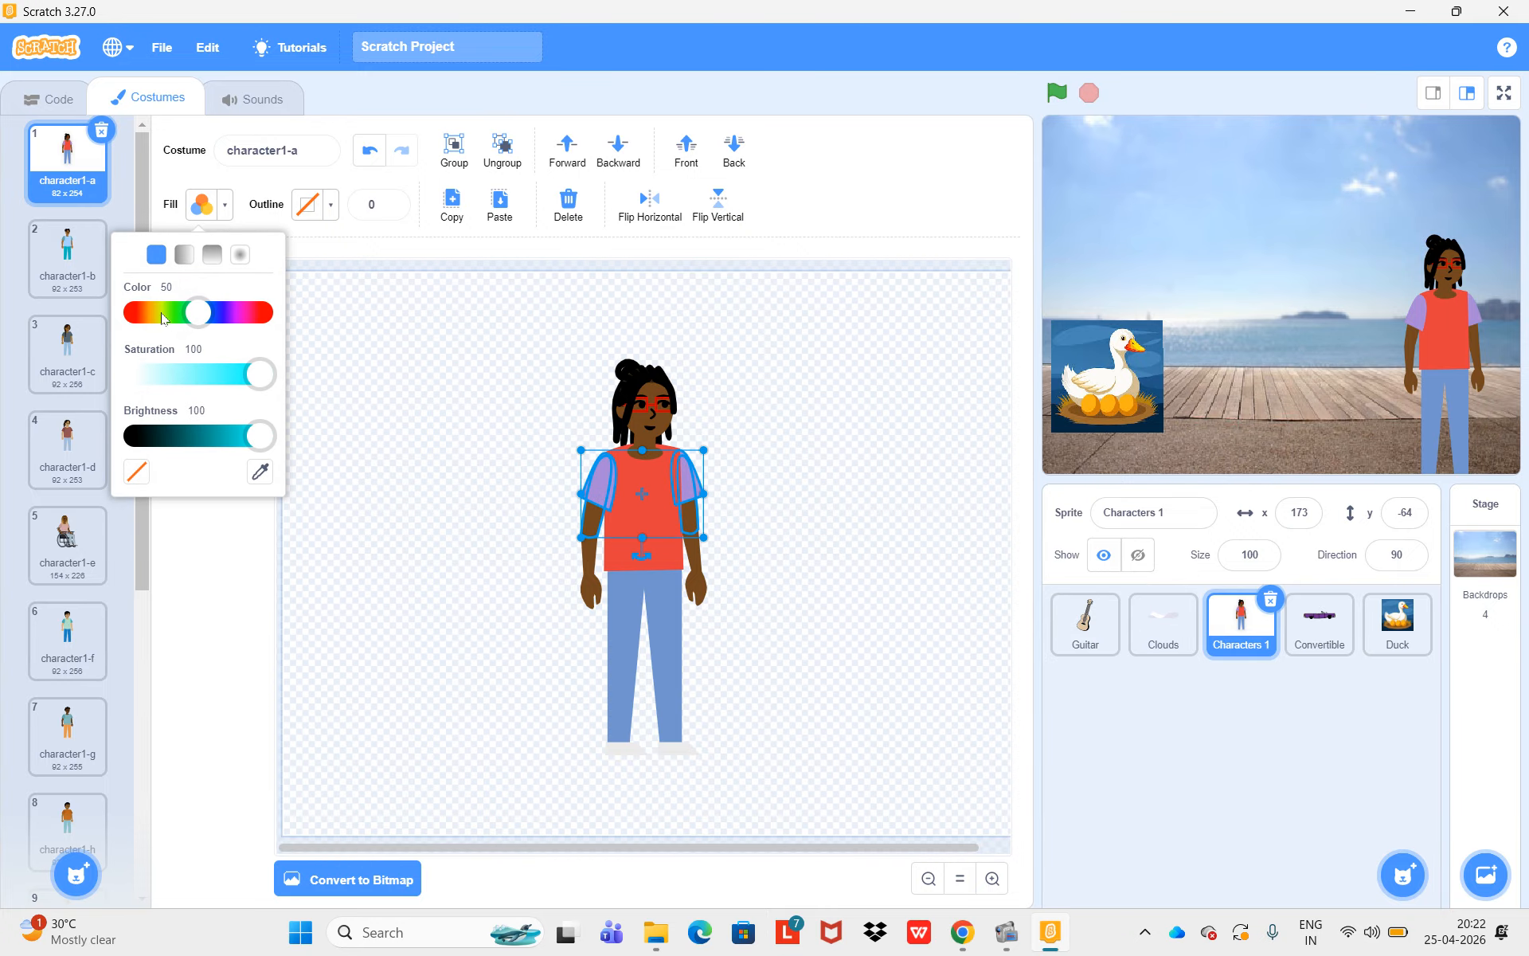
click(220, 374)
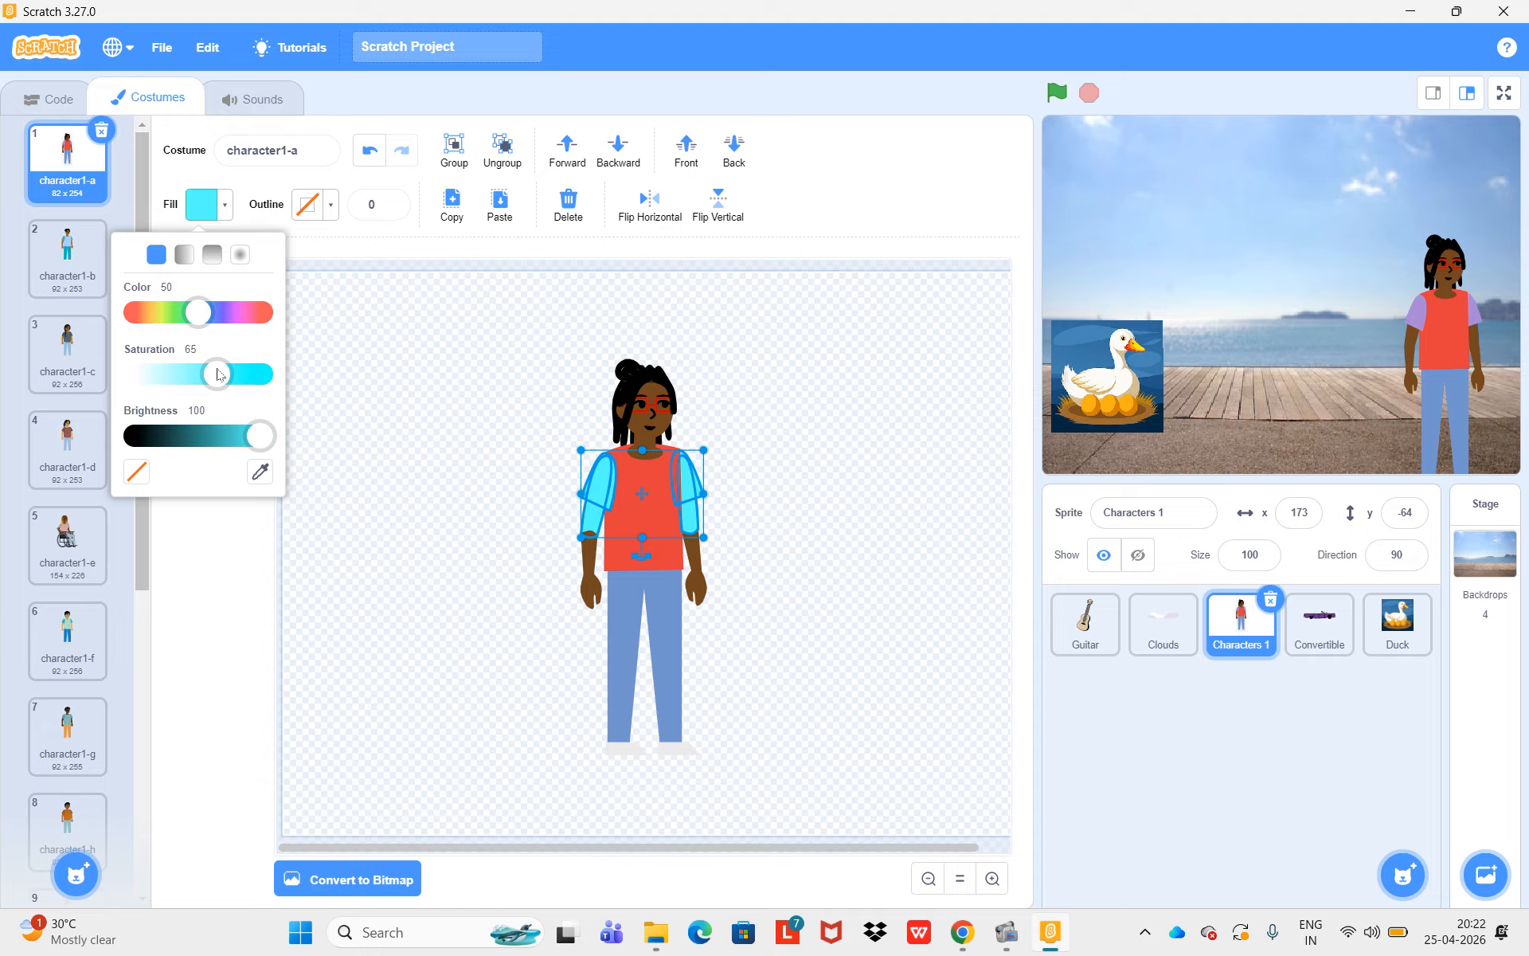
click(259, 471)
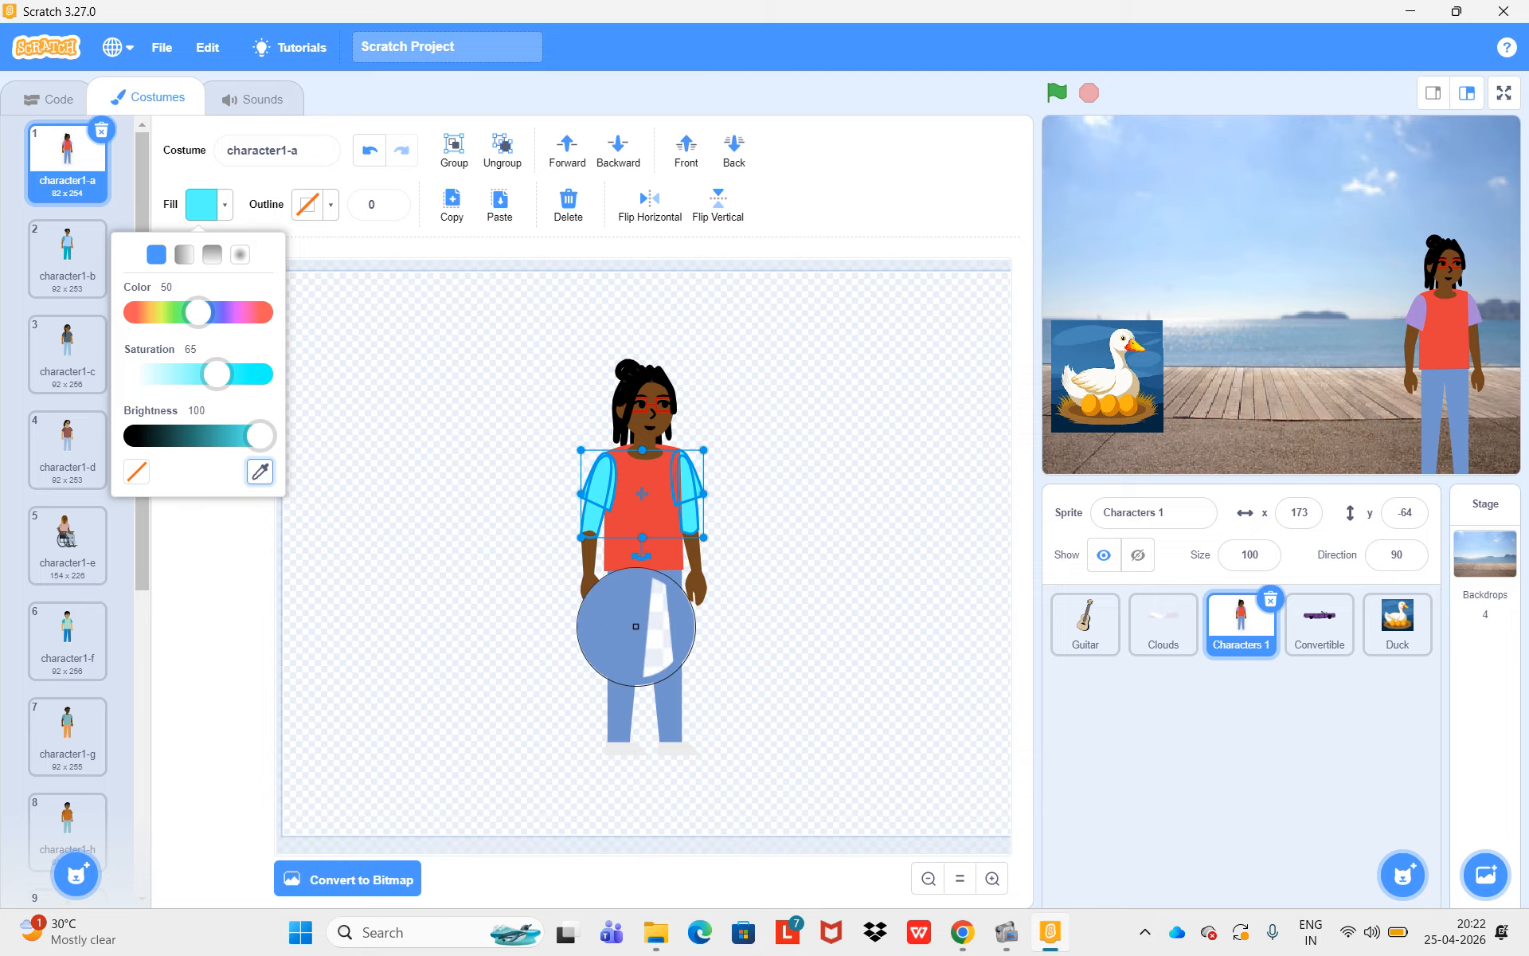
click(638, 629)
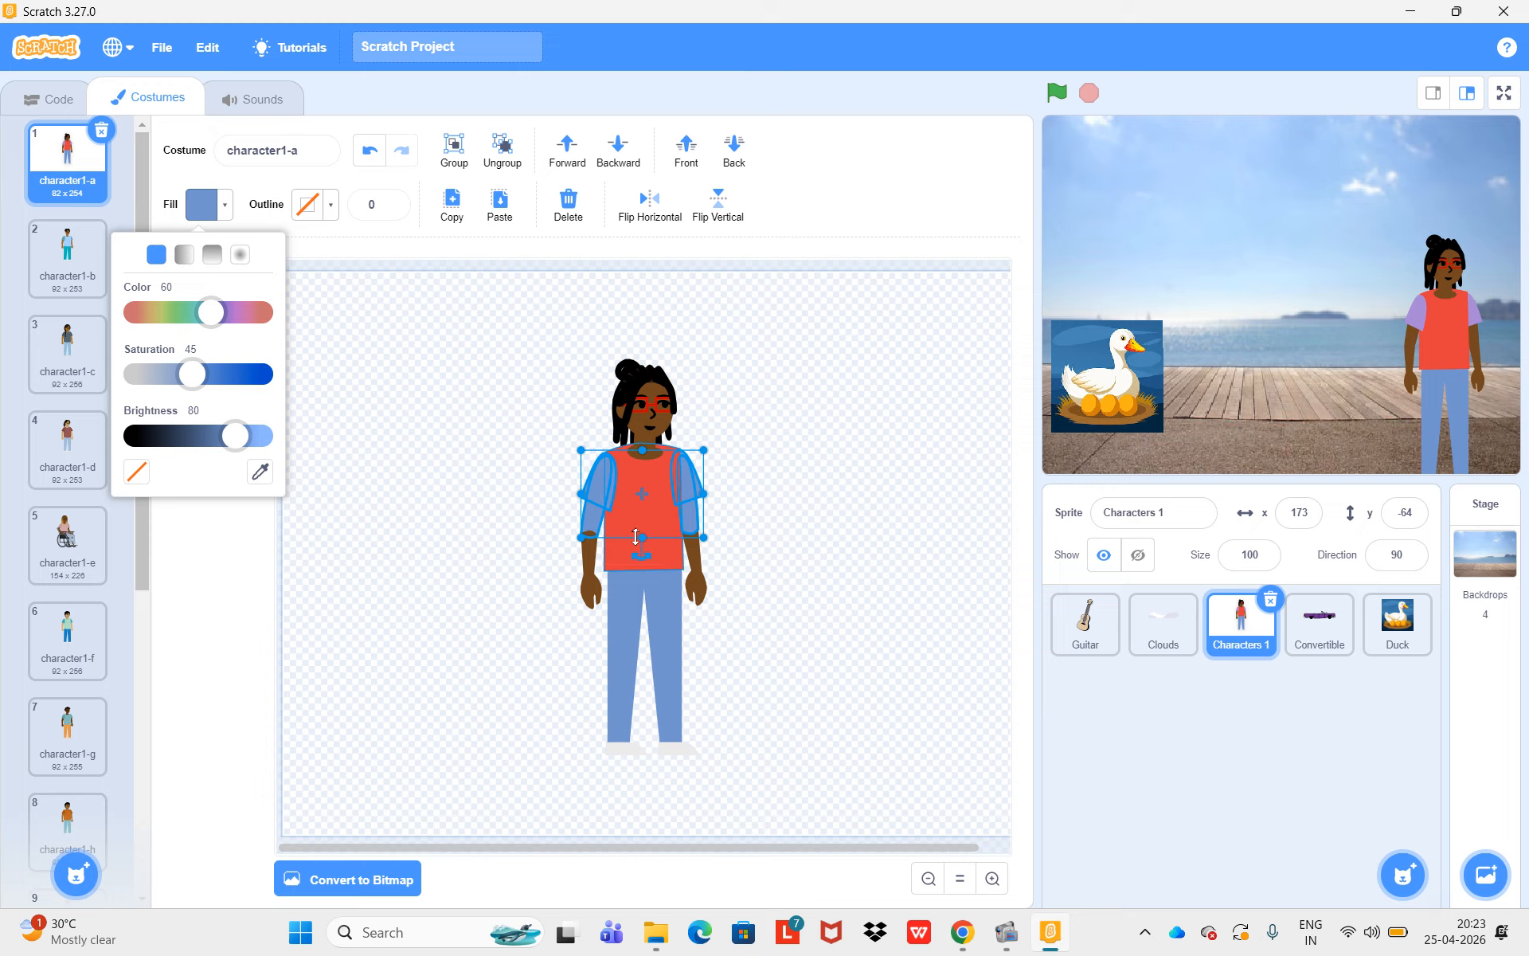
click(320, 378)
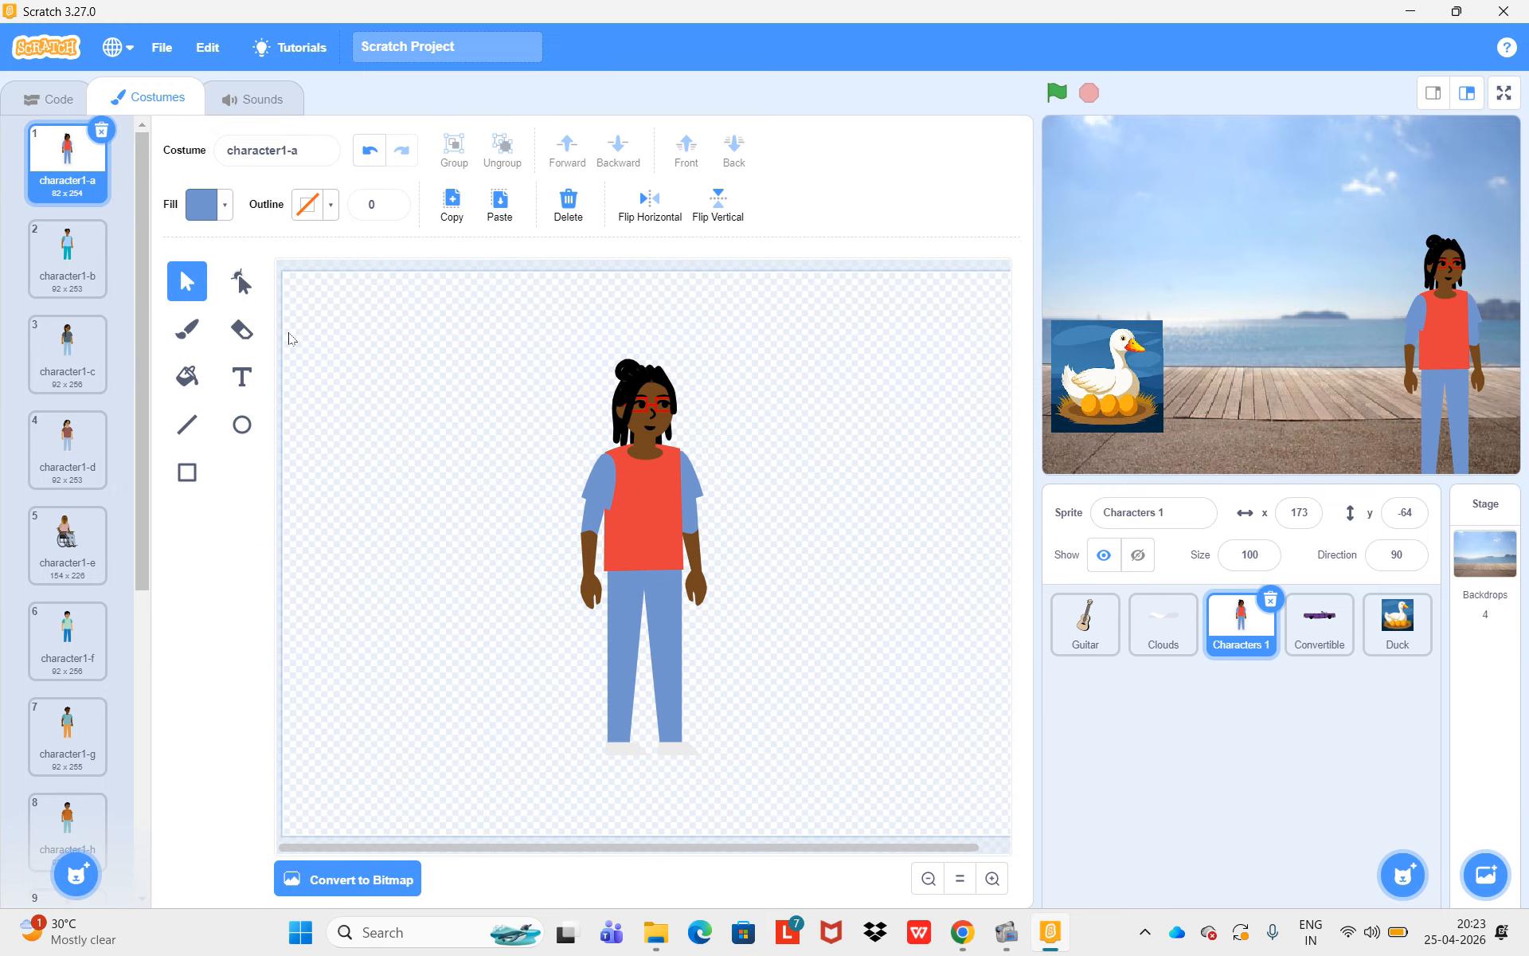
- Try out horizontal and vertical flips on the character1-a costume, leaving it upright and mirrored horizontally
click(646, 205)
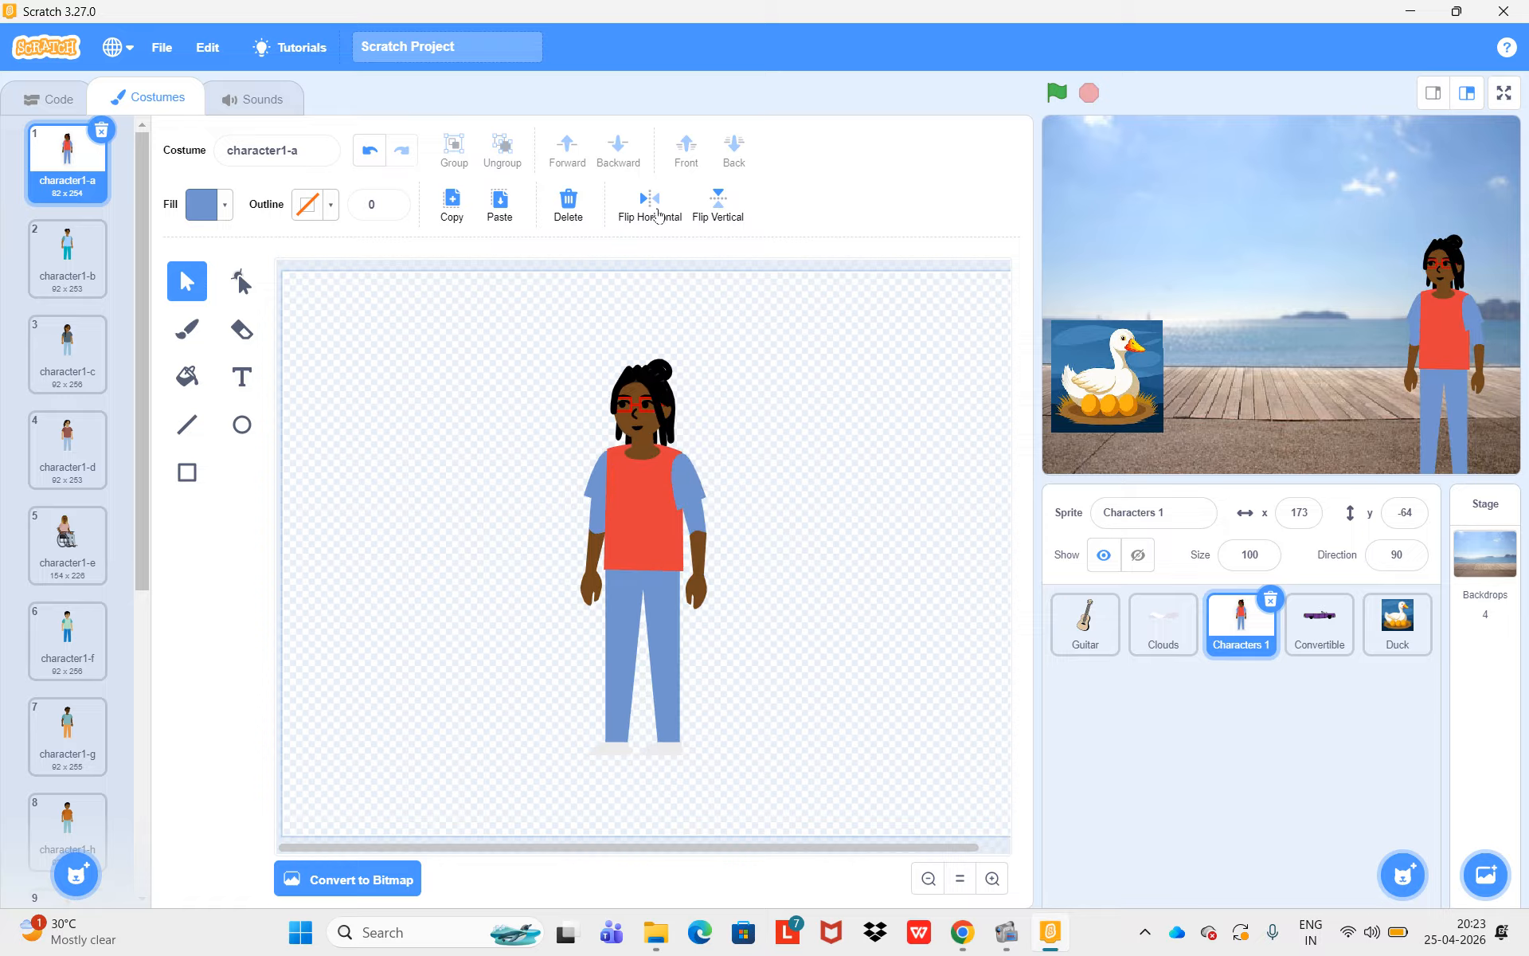
click(721, 213)
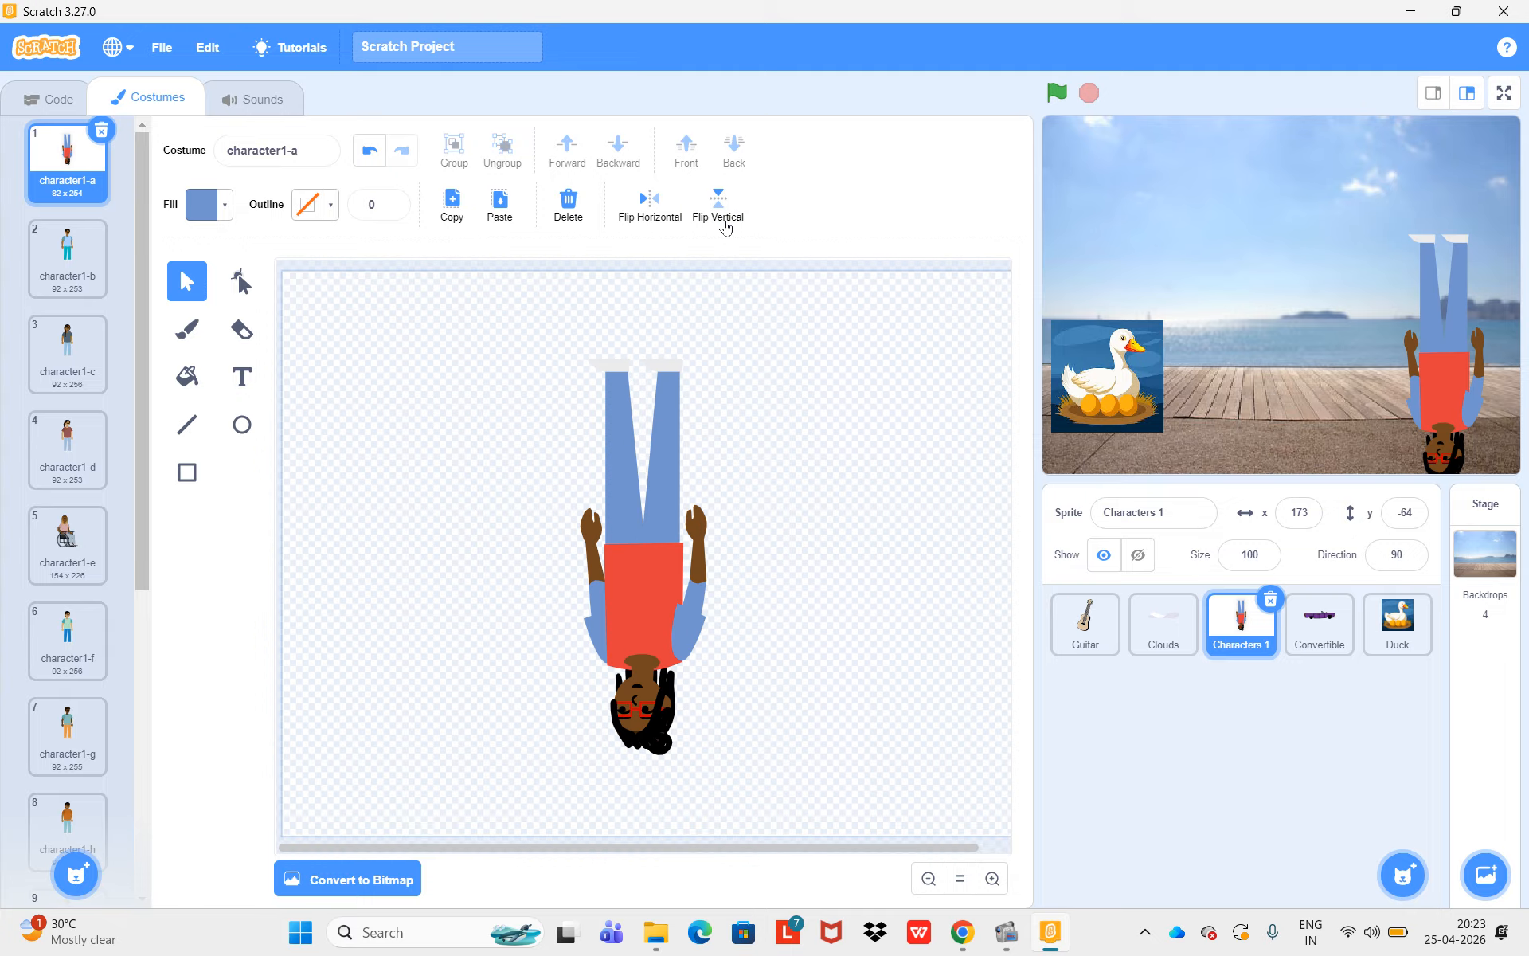
click(648, 205)
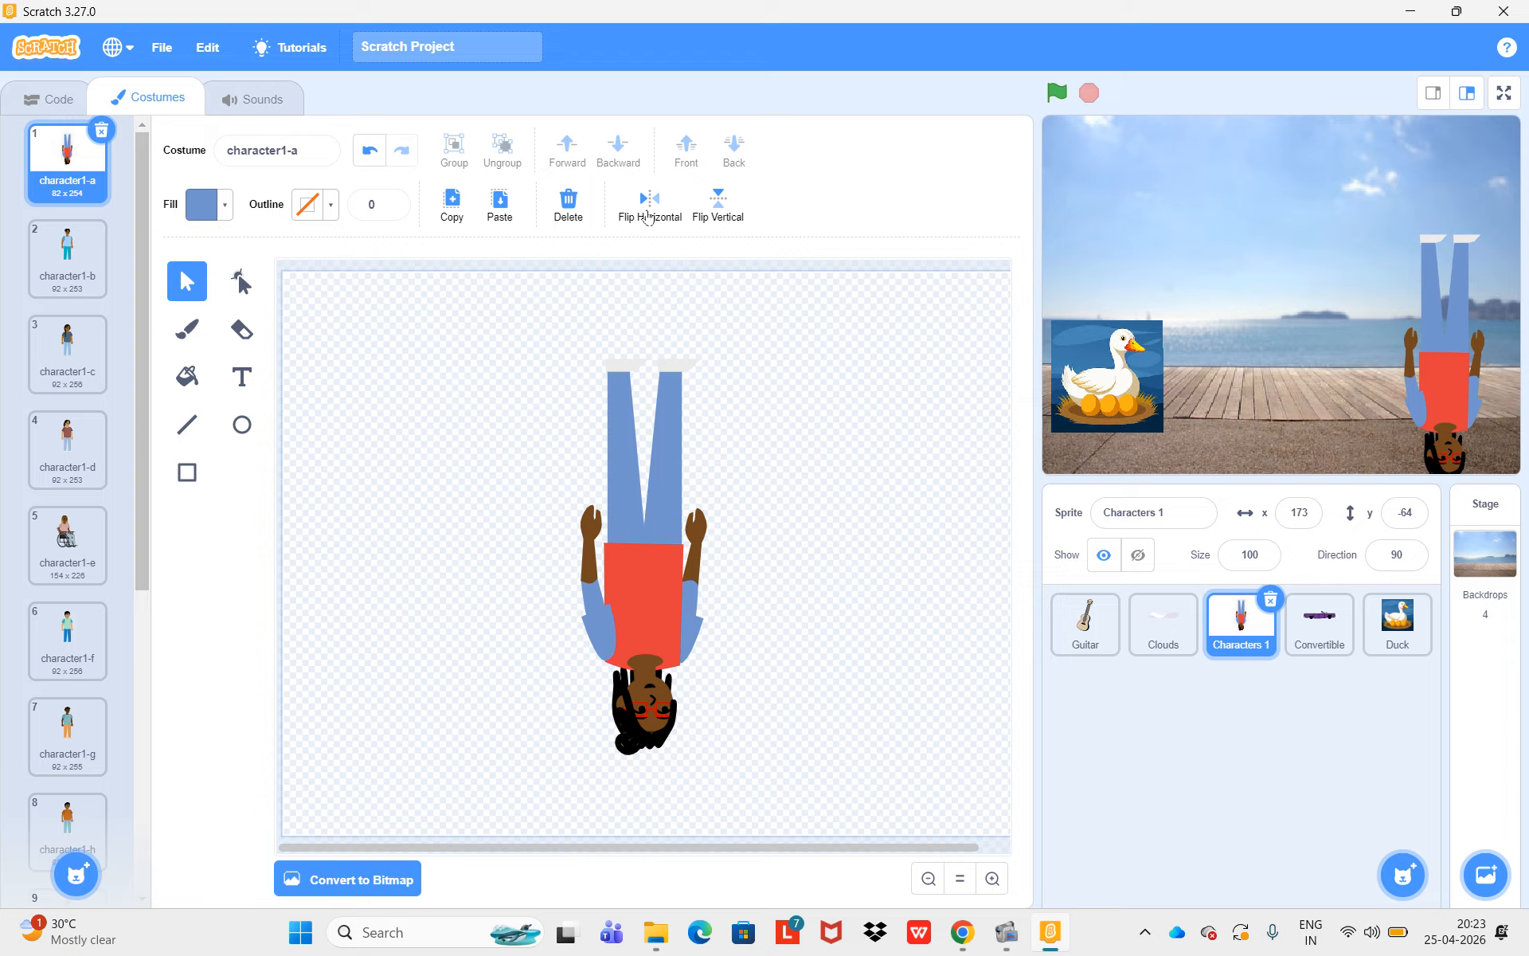
click(722, 208)
click(651, 227)
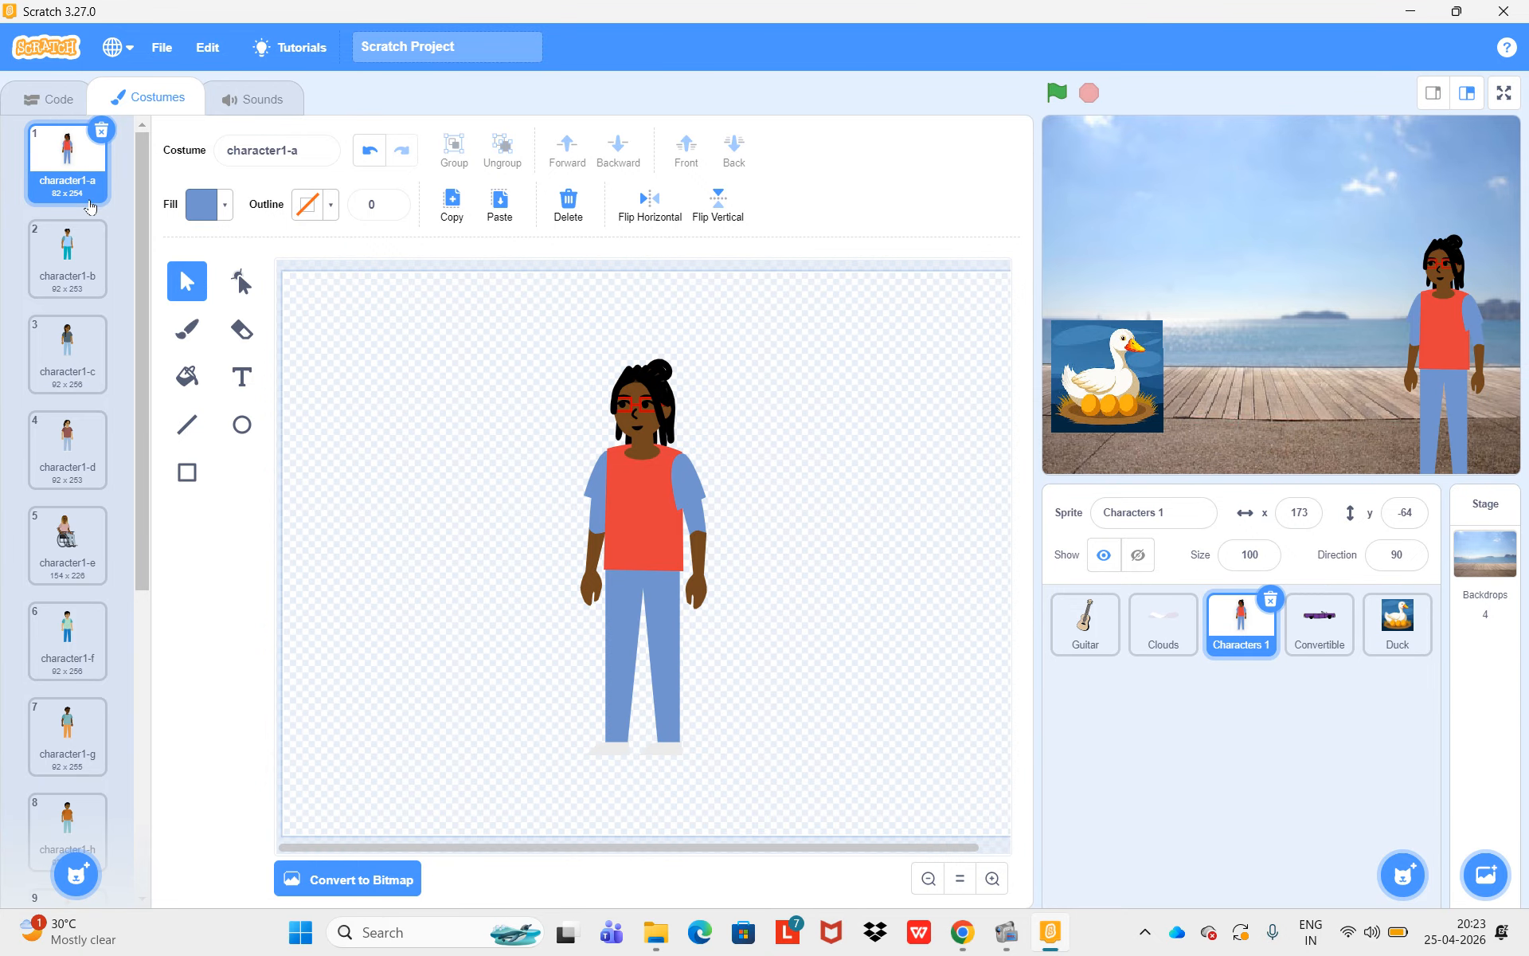
- Look over the Looks and Motion code blocks available for the Characters 1 sprite
click(56, 101)
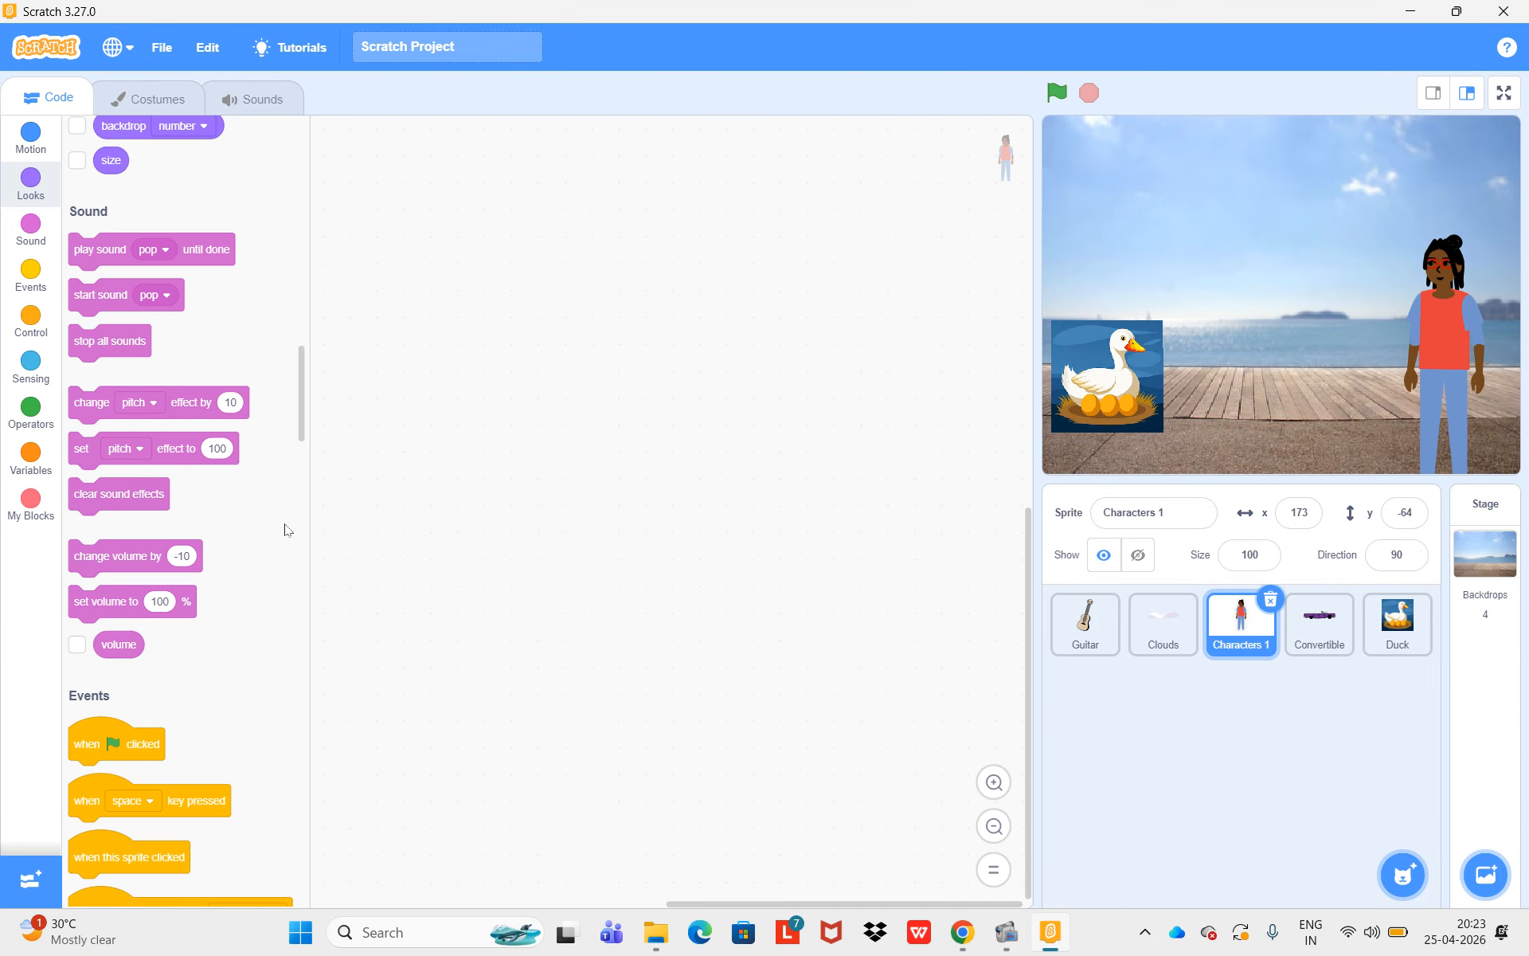
scroll(265, 393, up, 15)
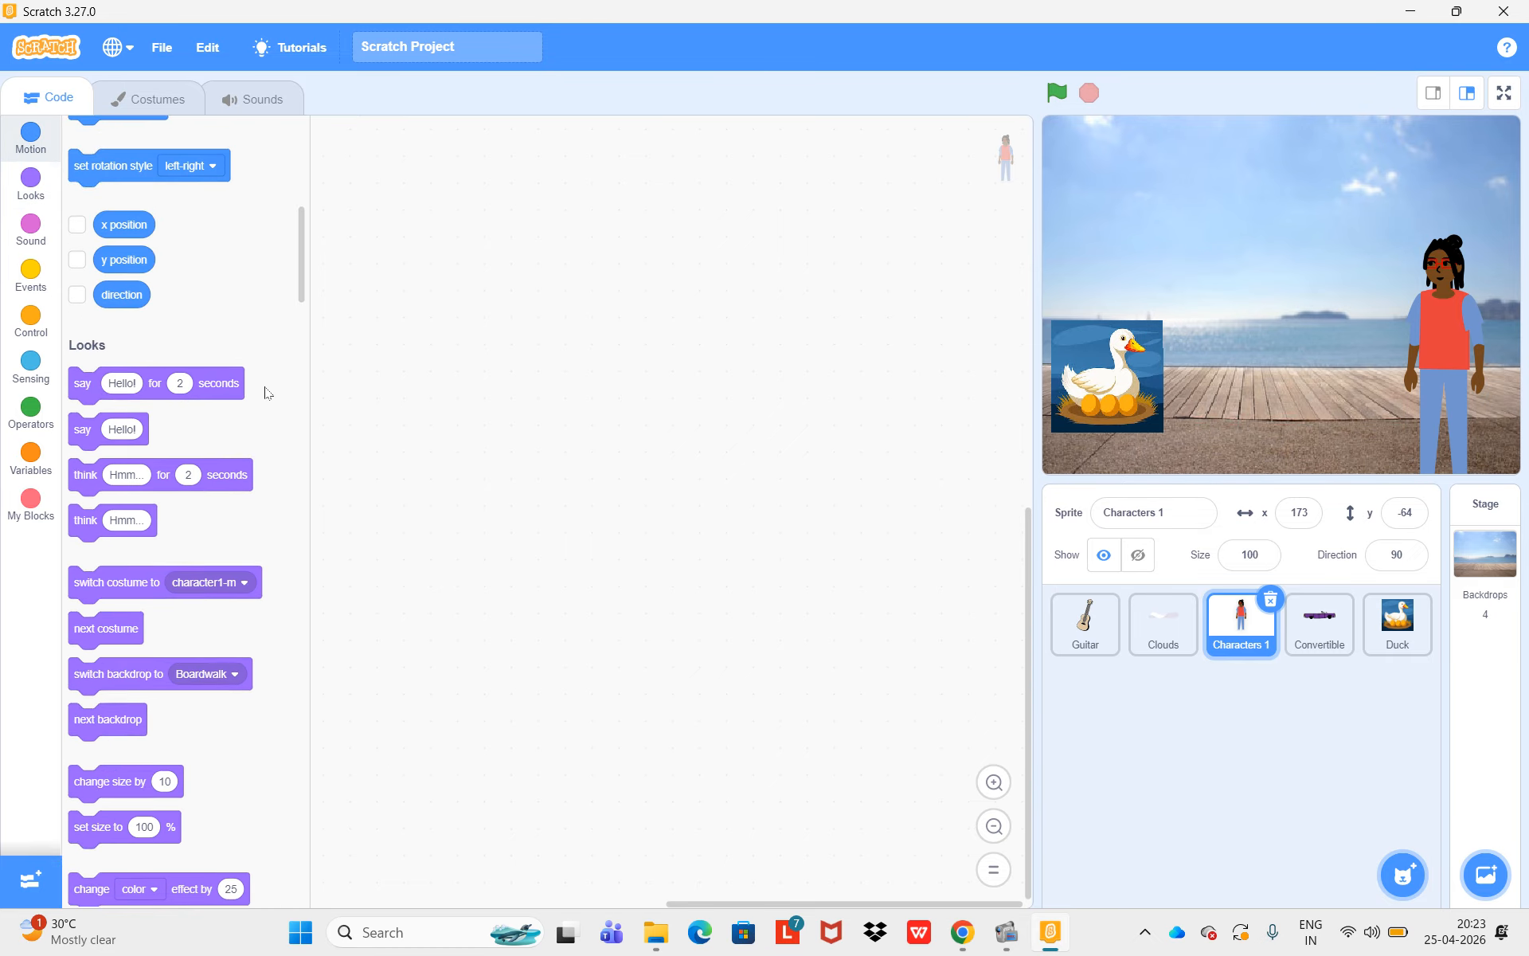
scroll(264, 385, up, 4)
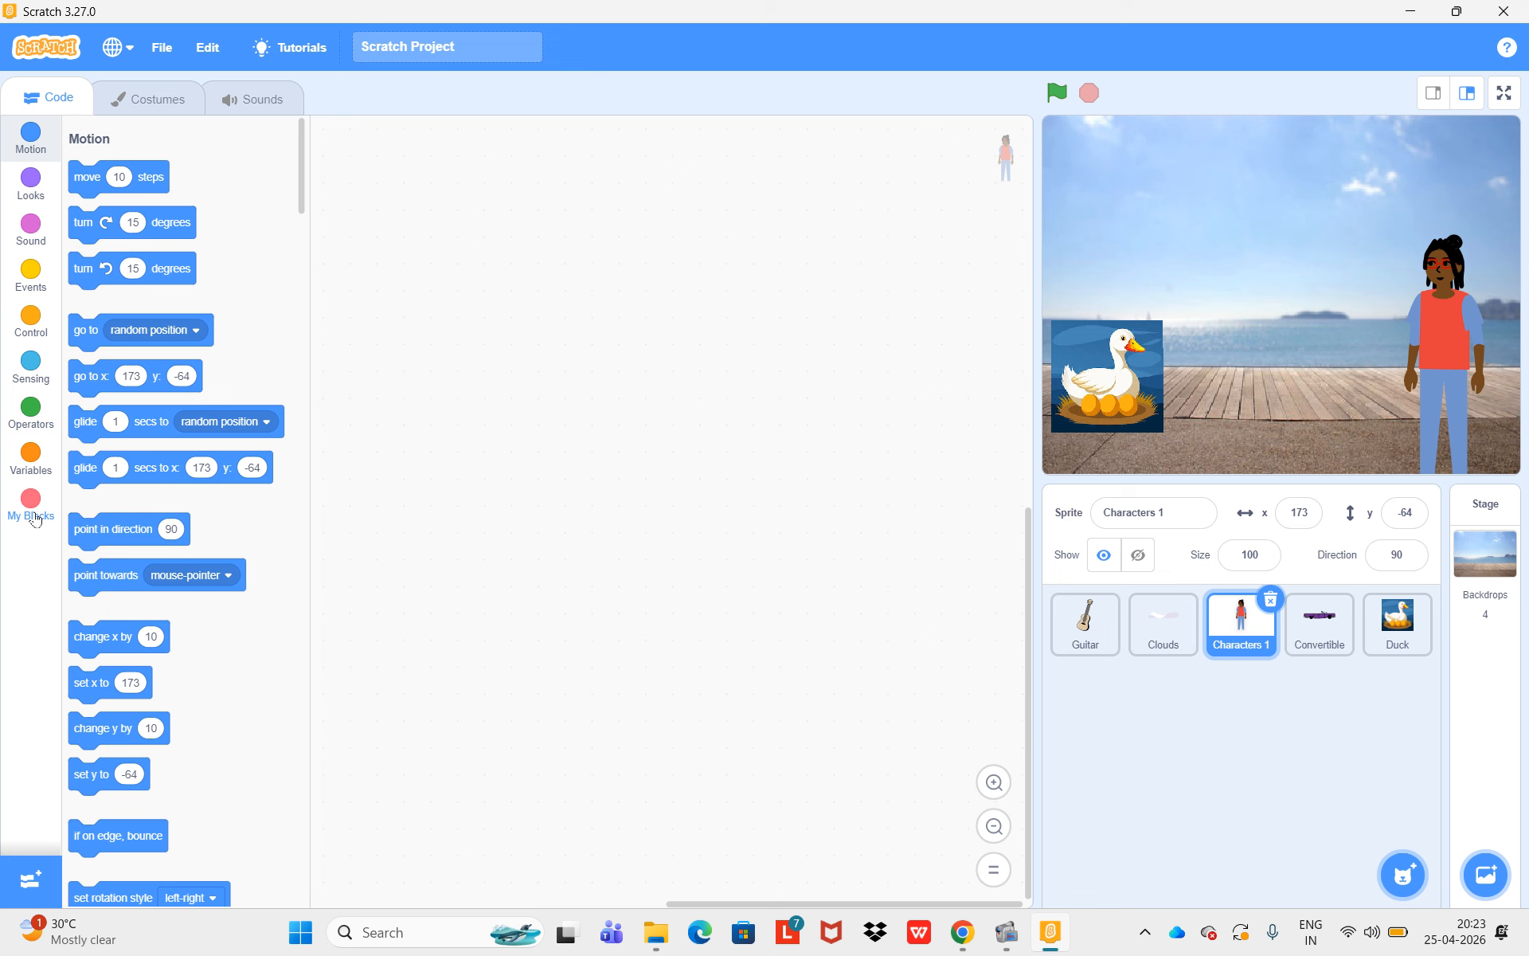
- Browse the extension library to see which extra block sets can be added
click(30, 881)
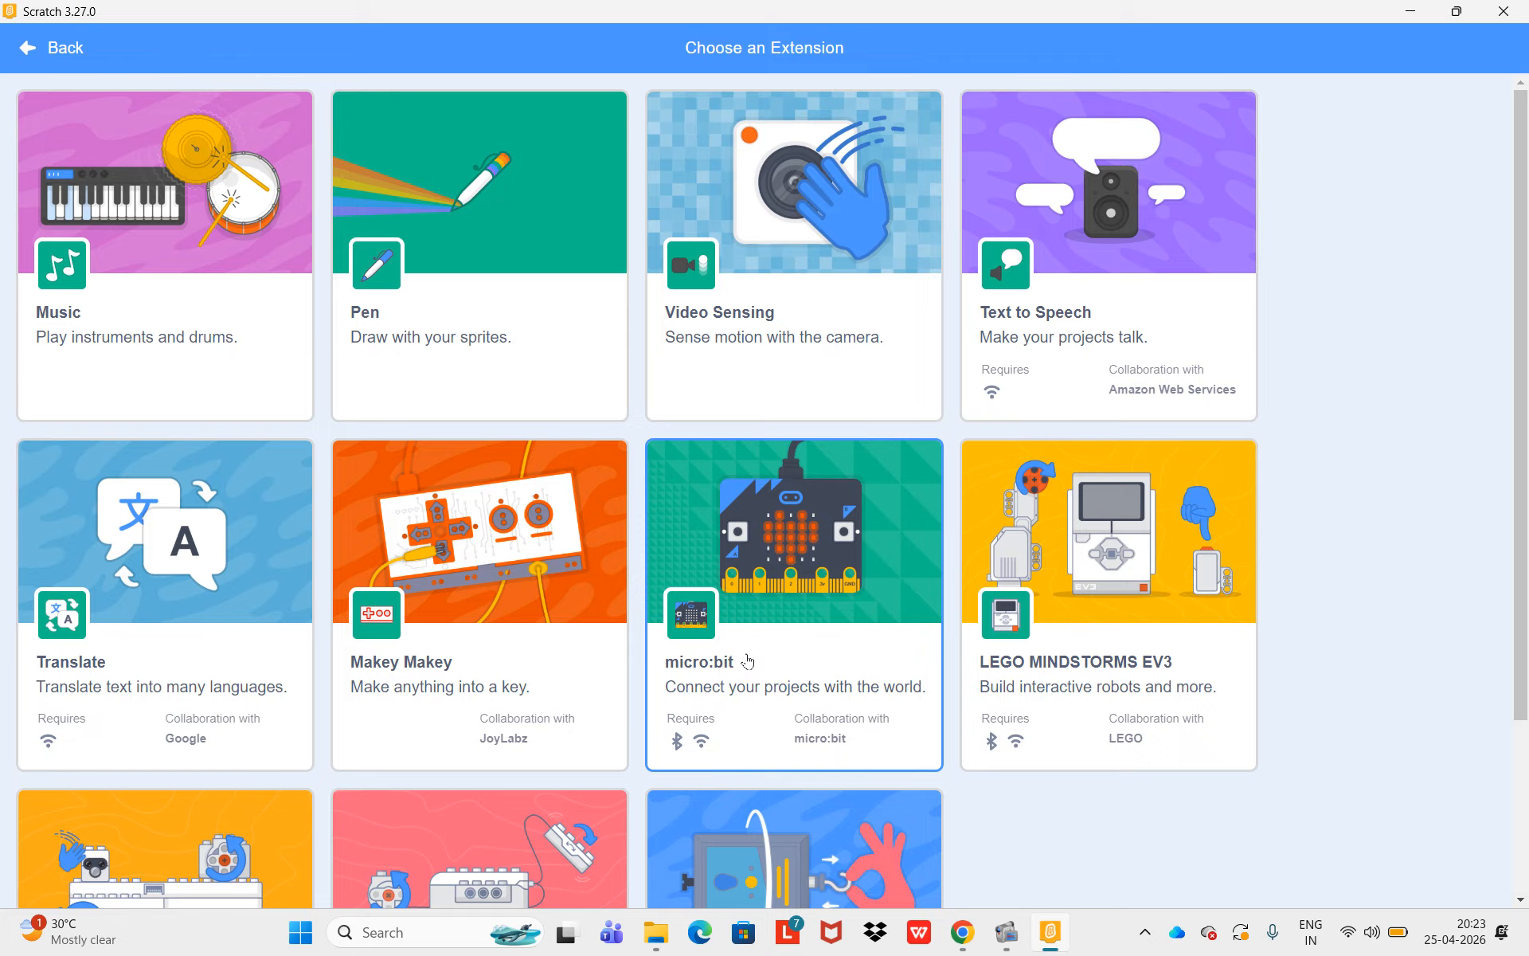
scroll(747, 660, down, 3)
scroll(747, 660, up, 3)
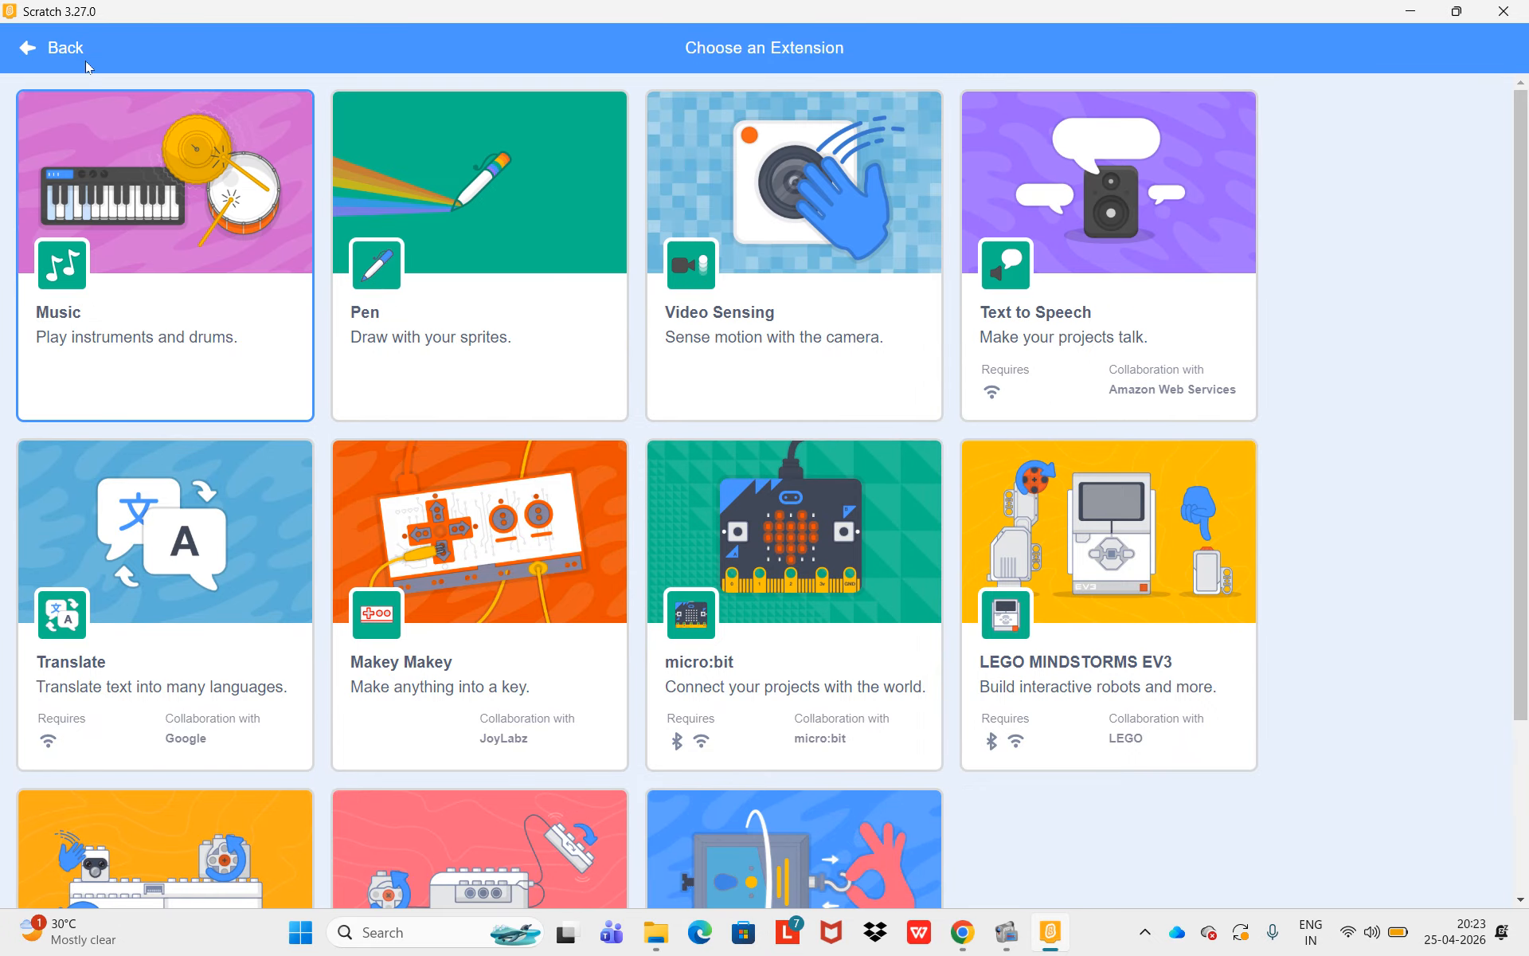